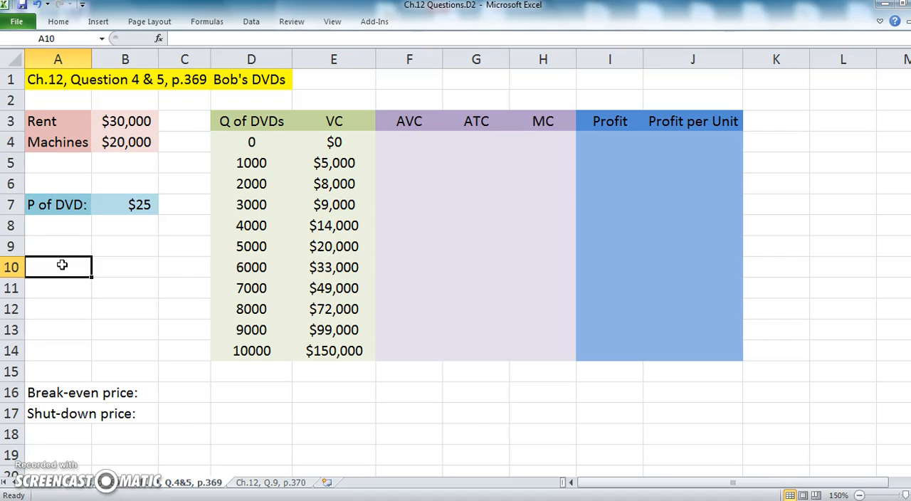
# Examine the Variable Costs column D4:D9 on the Question 3 sheet and return to the Q.4&5 sheet
pyautogui.click(134, 247)
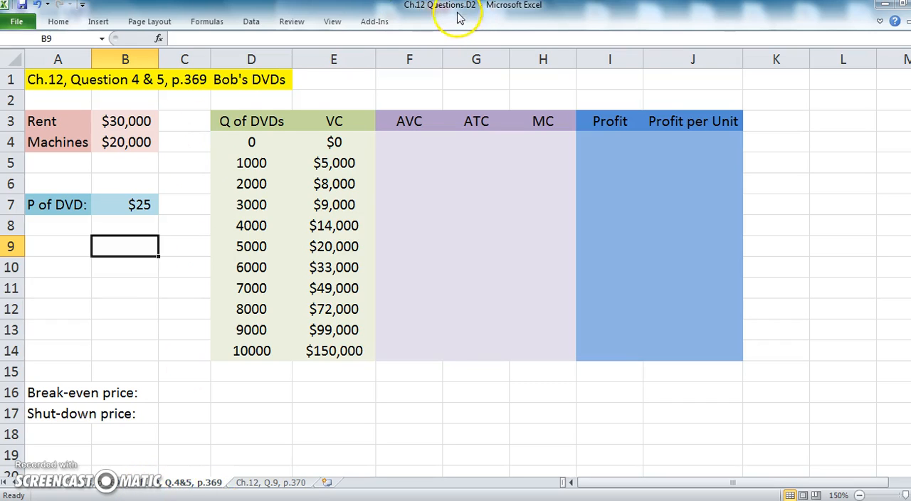
pyautogui.click(136, 186)
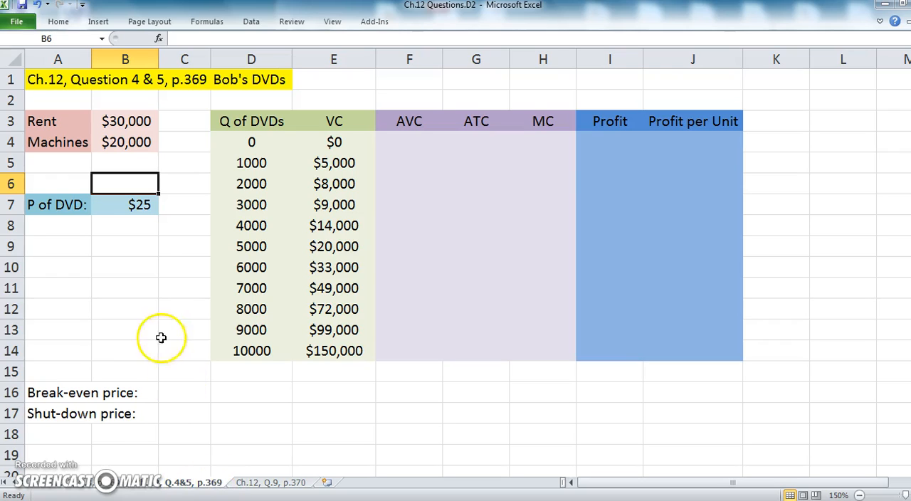
pyautogui.click(96, 486)
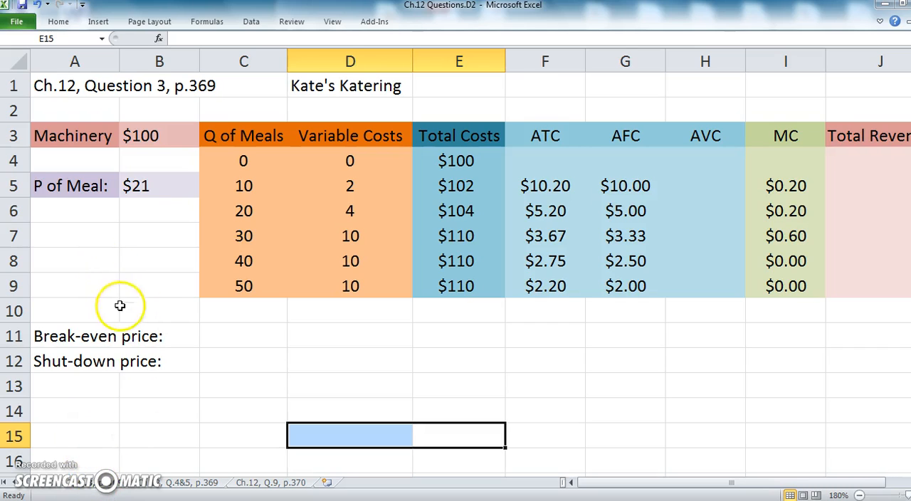
pyautogui.moveTo(351, 158); pyautogui.dragTo(355, 279)
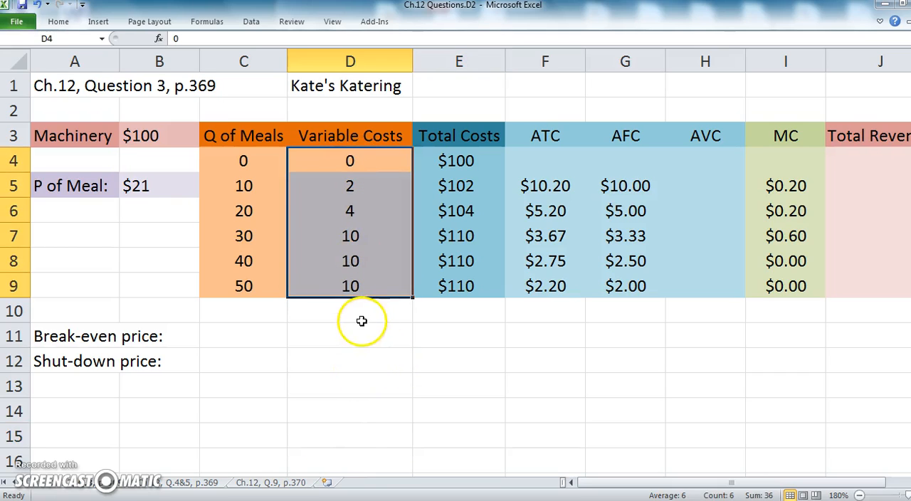
pyautogui.click(330, 343)
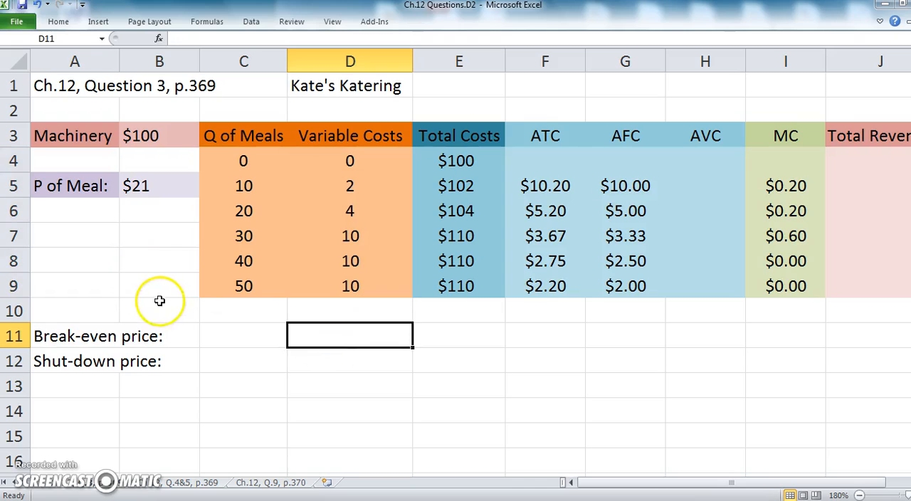
pyautogui.click(135, 286)
pyautogui.click(320, 236)
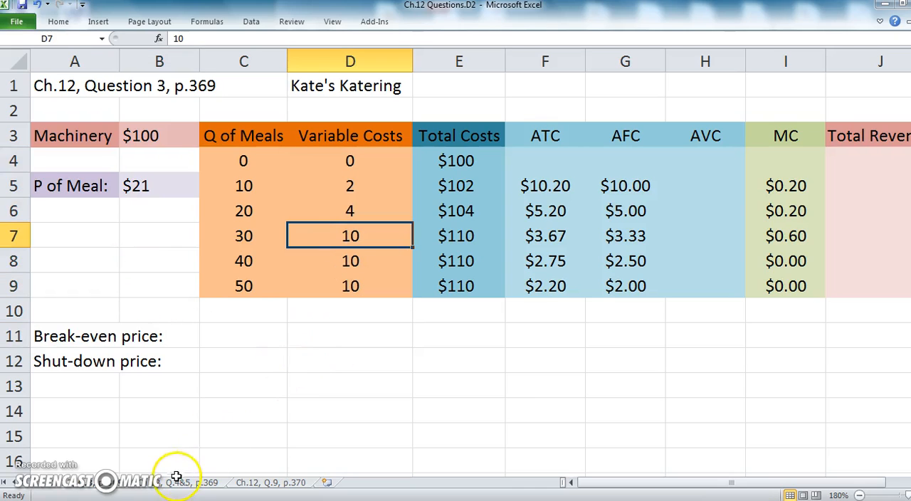
pyautogui.click(139, 257)
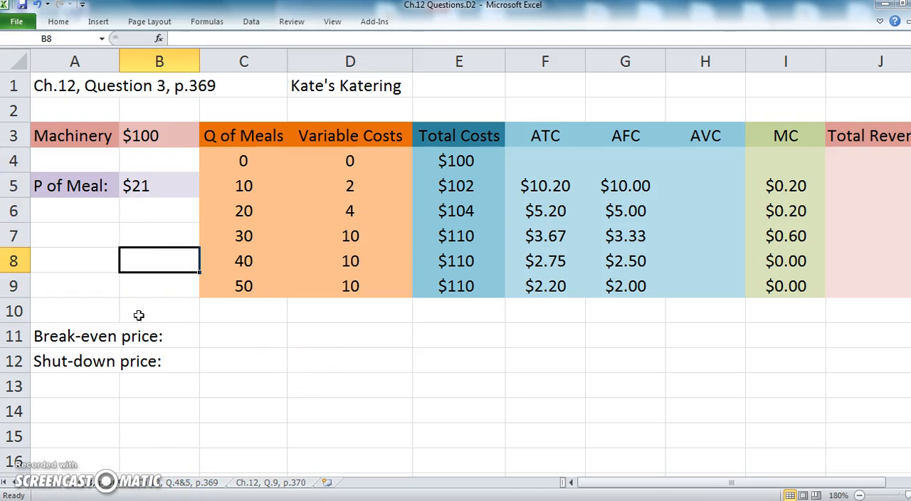
pyautogui.click(186, 483)
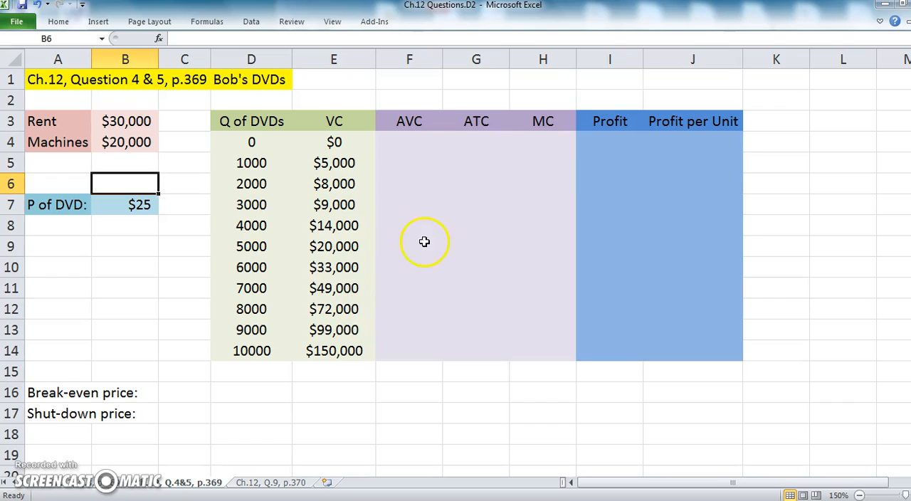
# Insert a Microsoft Equation 3.0 object reading AVC = VC/Q as a fraction and place it below the VC and AVC columns
pyautogui.click(408, 143)
pyautogui.click(409, 164)
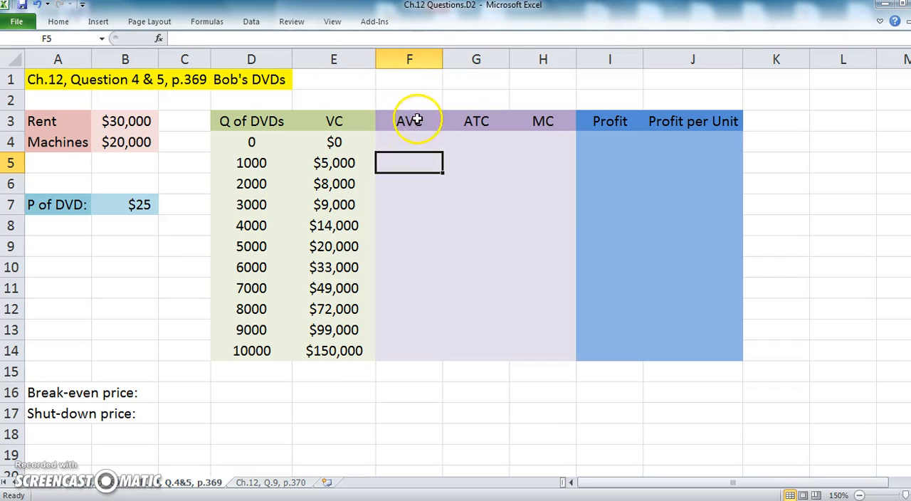
pyautogui.click(101, 22)
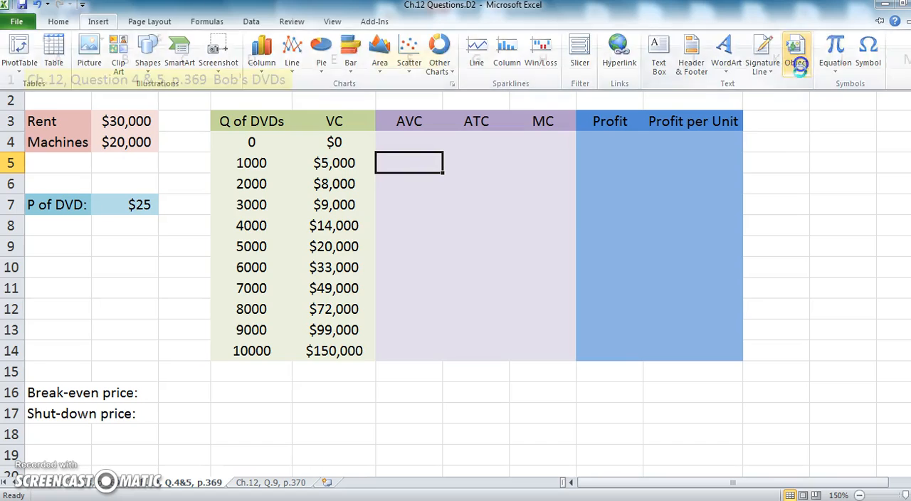
pyautogui.click(798, 61)
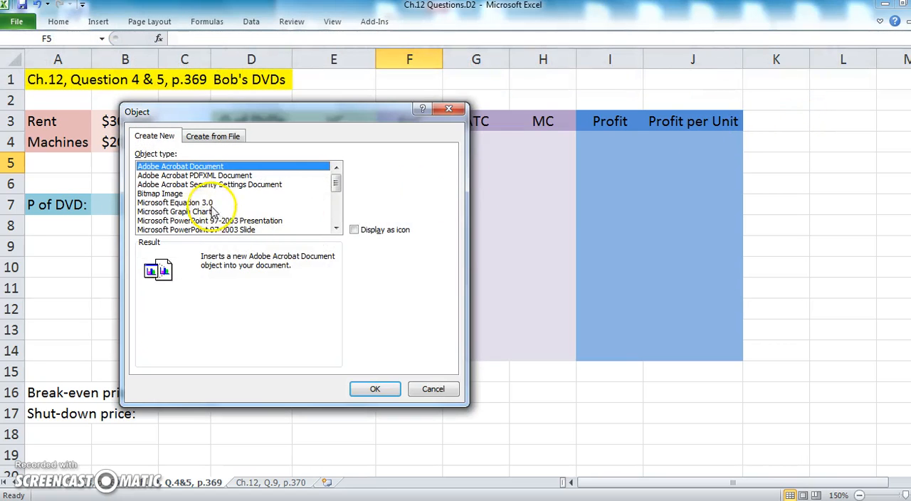
pyautogui.click(214, 203)
pyautogui.click(369, 387)
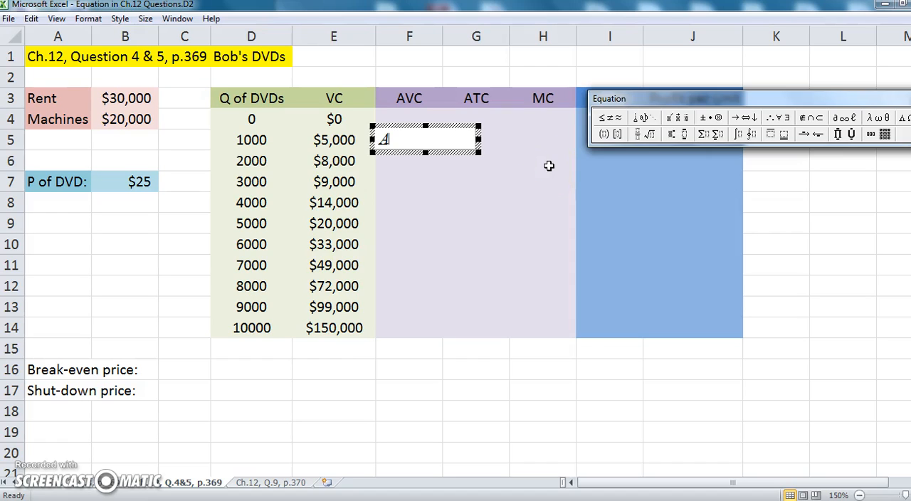
pyautogui.click(649, 134)
pyautogui.click(640, 147)
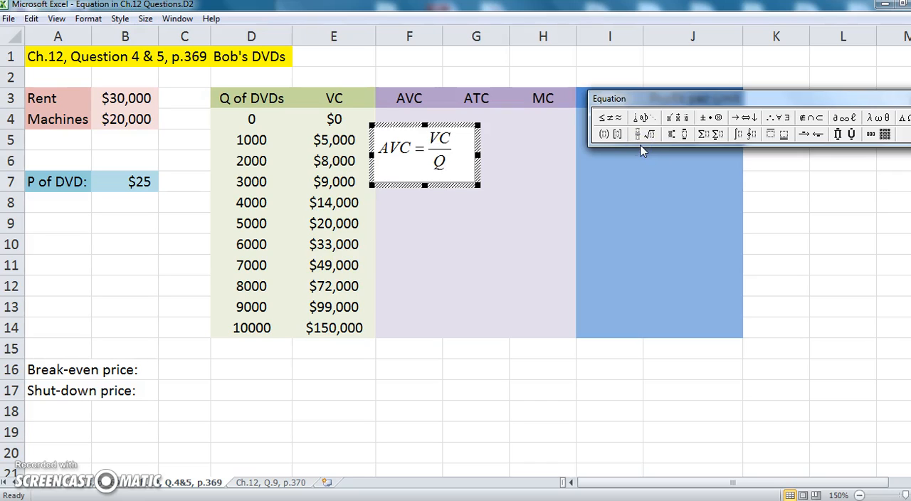
pyautogui.click(775, 214)
pyautogui.moveTo(413, 177)
pyautogui.mouseDown()
pyautogui.moveTo(448, 398)
pyautogui.moveTo(409, 407)
pyautogui.mouseUp()
pyautogui.click(474, 407)
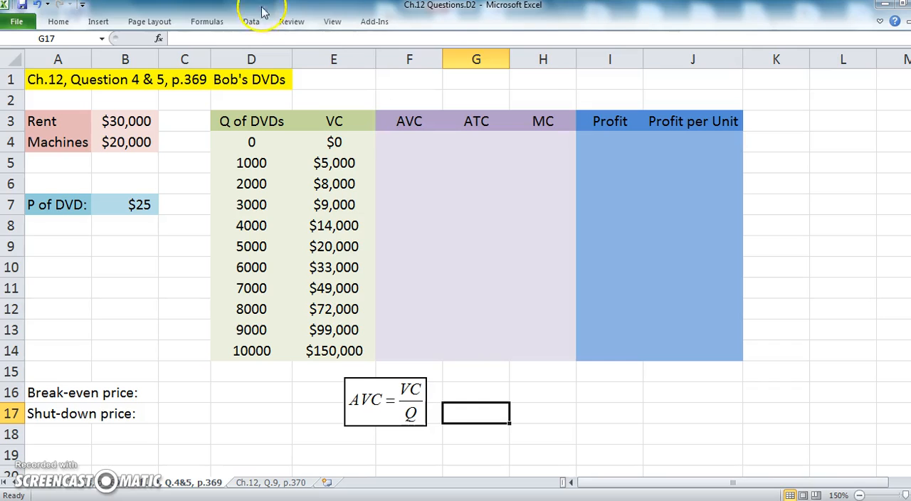
pyautogui.click(109, 28)
pyautogui.click(772, 44)
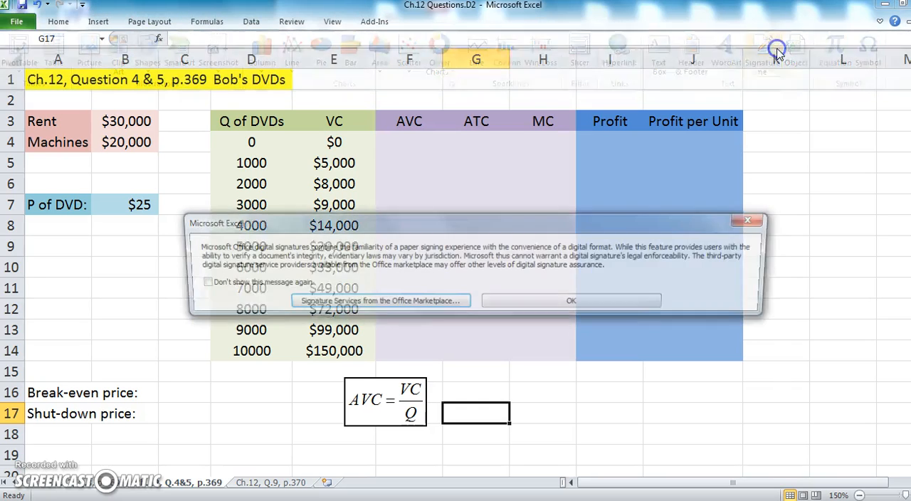
pyautogui.click(755, 220)
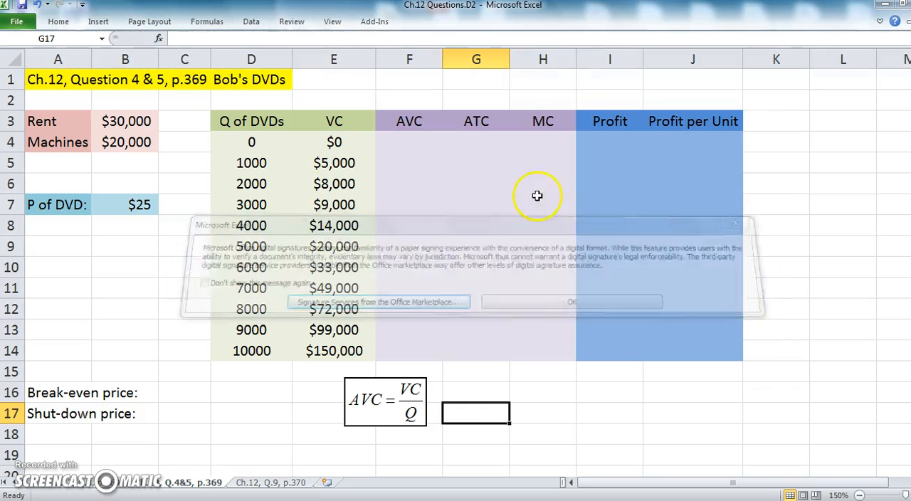
# Insert a Microsoft Equation 3.0 object reading ATC = TC/Q as a fraction and align it beside the AVC equation
pyautogui.click(93, 27)
pyautogui.click(796, 44)
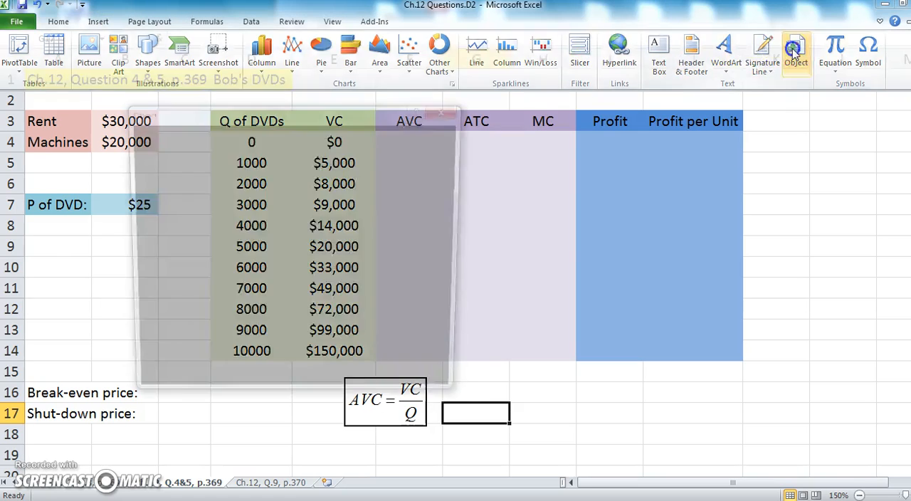
pyautogui.click(208, 202)
pyautogui.click(383, 390)
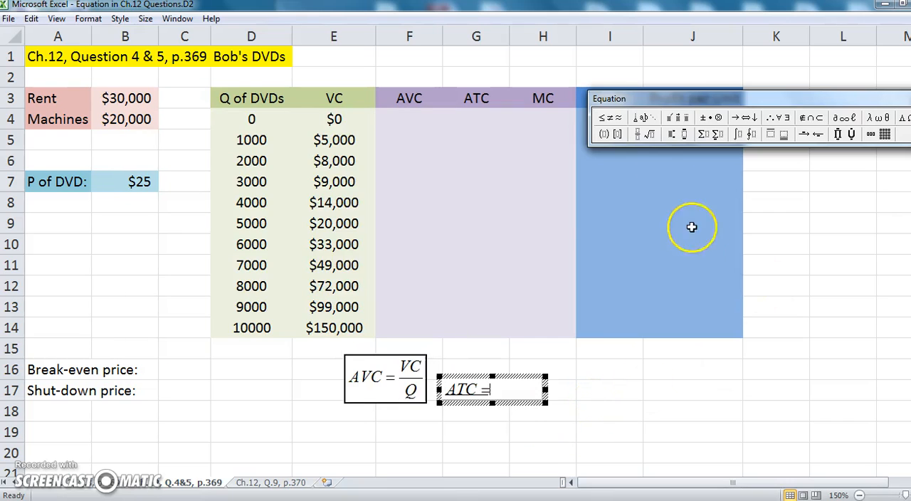
pyautogui.click(639, 135)
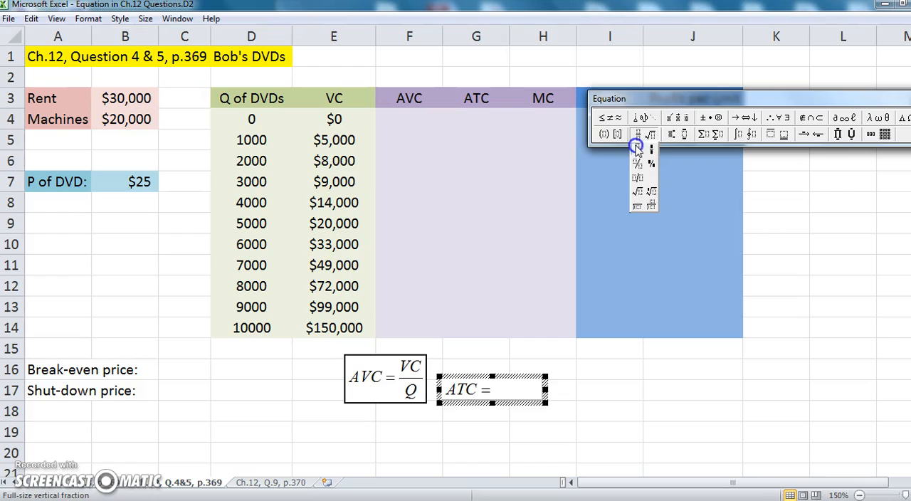
pyautogui.click(637, 146)
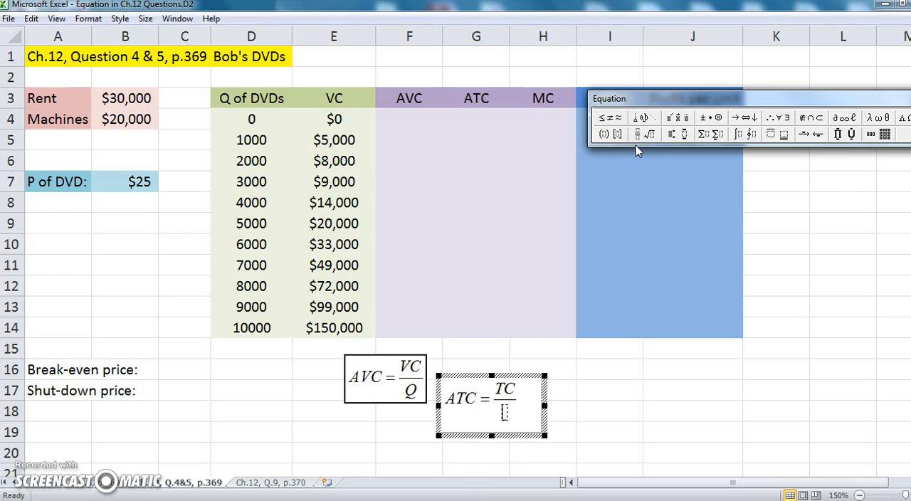
pyautogui.click(615, 320)
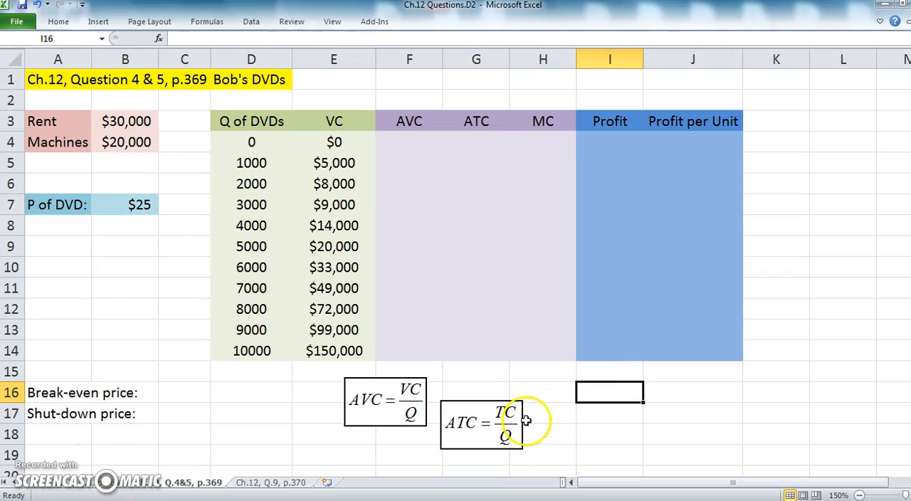
pyautogui.click(498, 415)
pyautogui.moveTo(498, 414); pyautogui.dragTo(494, 393)
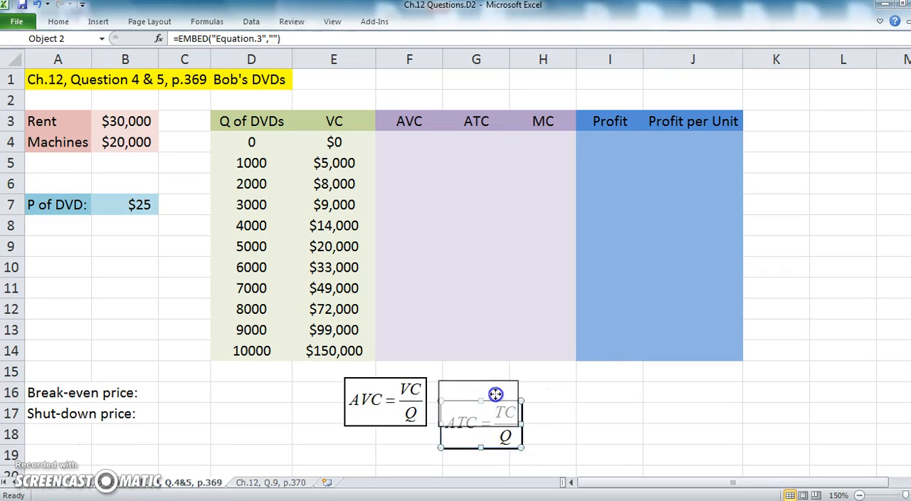
pyautogui.click(602, 393)
# Copy the ATC equation object and paste a duplicate of it at cell H16
pyautogui.rightClick(502, 407)
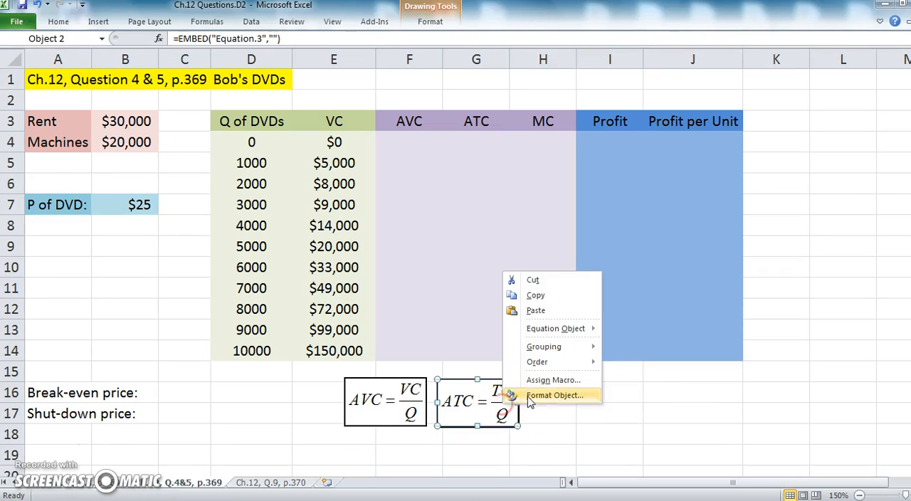
pyautogui.click(520, 302)
pyautogui.click(561, 393)
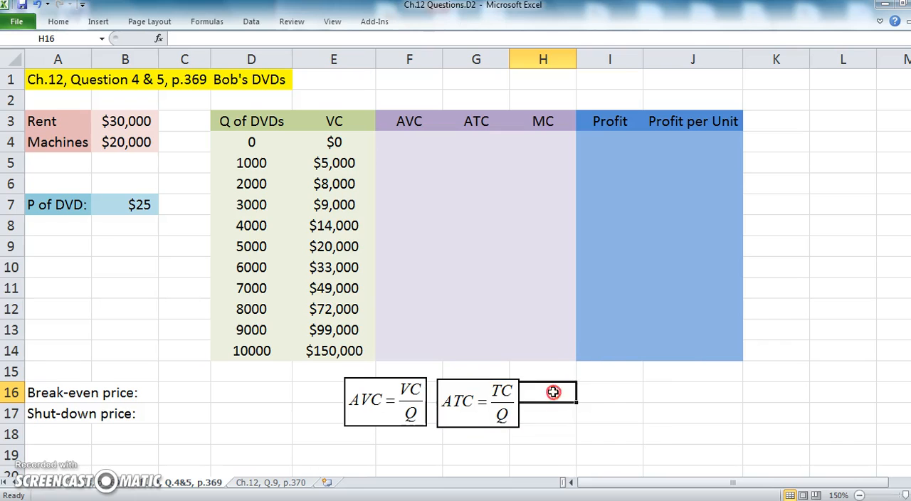
pyautogui.rightClick(561, 392)
pyautogui.click(585, 199)
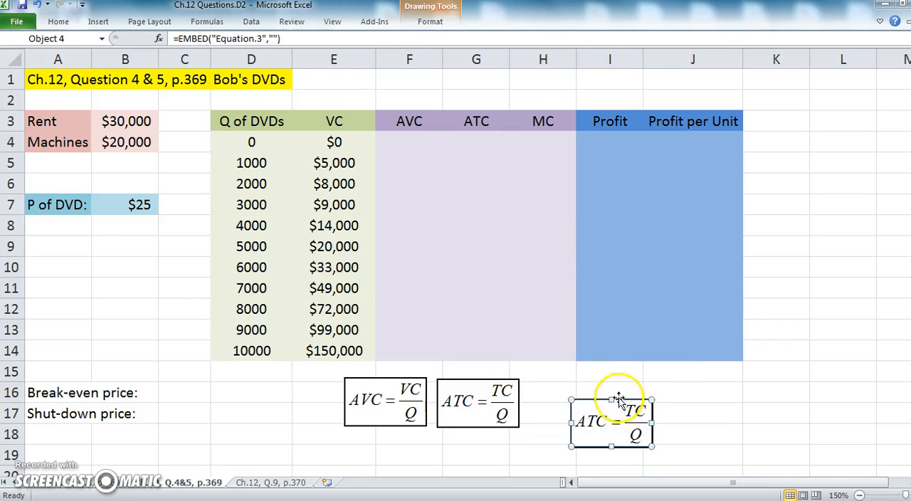
# Edit the duplicated equation to read MC = ΔTC/ΔQ
pyautogui.doubleClick(609, 416)
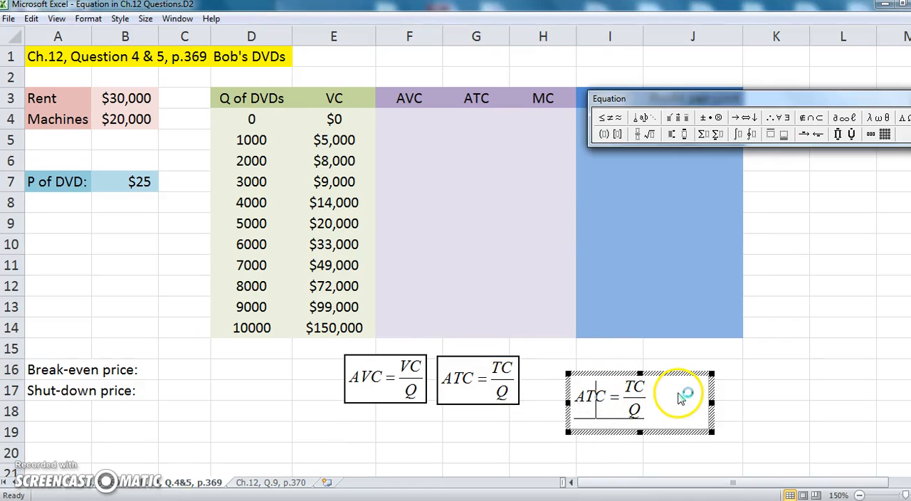
pyautogui.press('BackSpace')
pyautogui.press('BackSpace')
pyautogui.write('M')
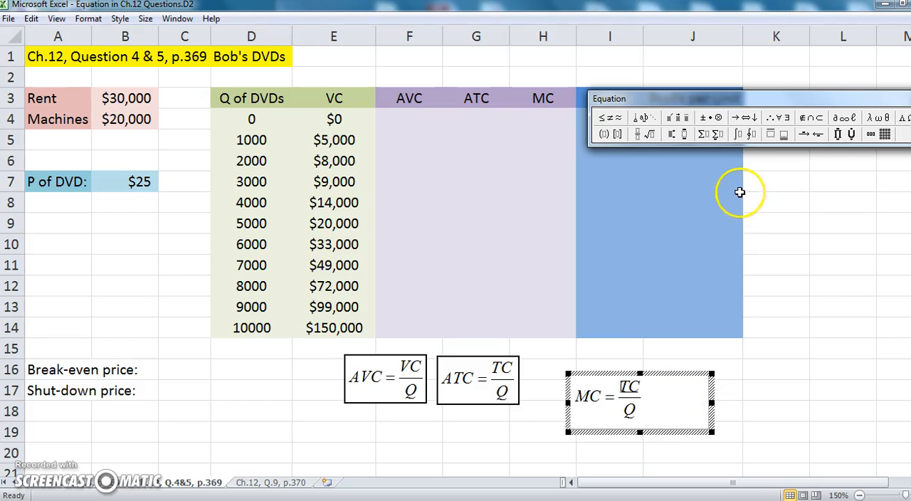
pyautogui.click(902, 118)
pyautogui.click(903, 134)
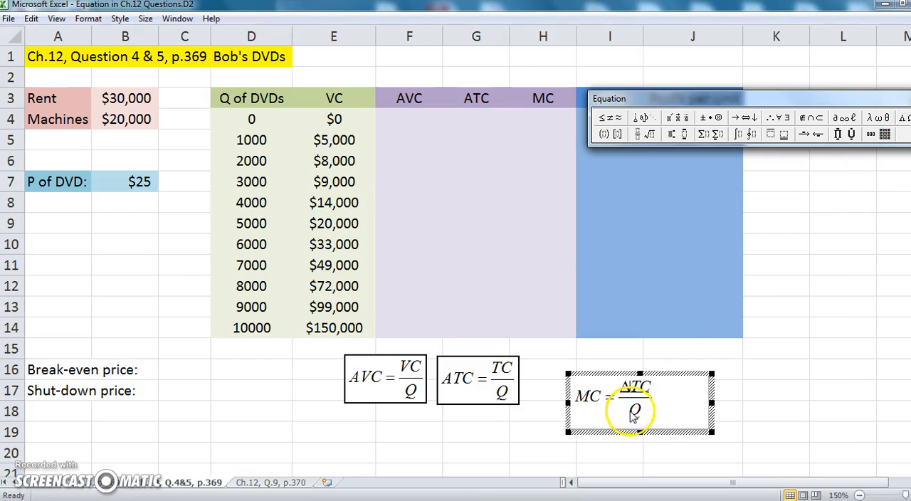
pyautogui.click(902, 118)
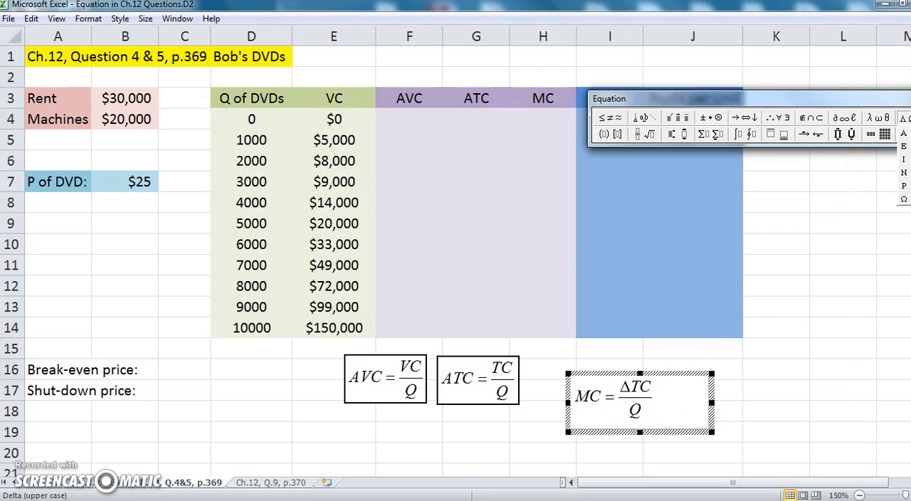
pyautogui.click(904, 133)
pyautogui.click(744, 384)
# Move the MC equation next to the ATC equation, in line with the other formulas below the table
pyautogui.moveTo(646, 416); pyautogui.dragTo(611, 395)
pyautogui.click(721, 394)
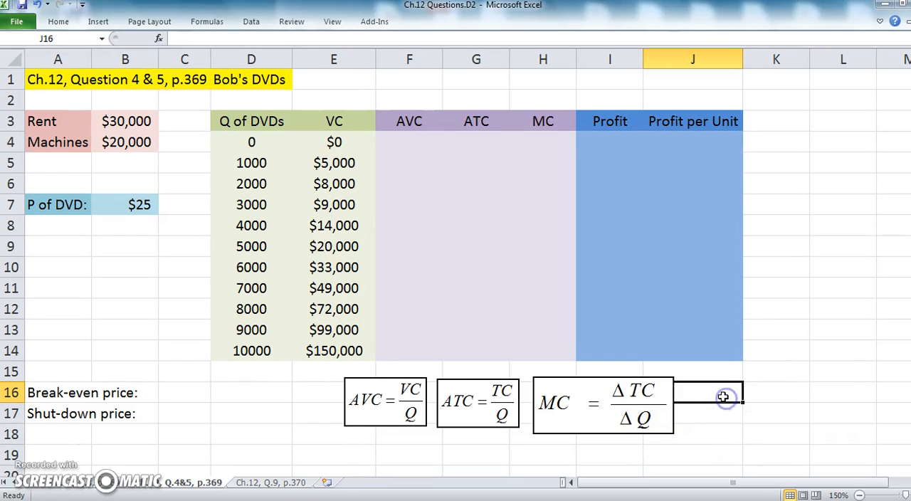
pyautogui.click(818, 328)
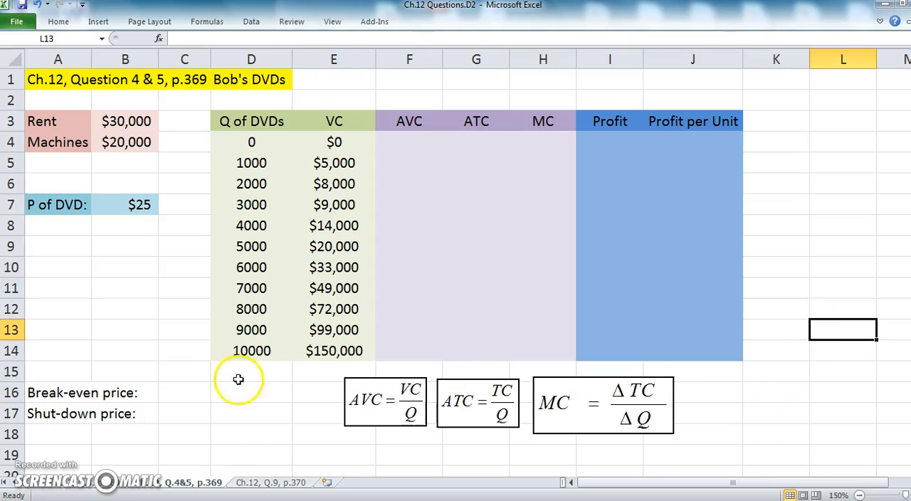
# Calculate the AVC for the 1000 DVDs row in F5 with the formula =E5/D5
pyautogui.click(91, 276)
pyautogui.click(399, 159)
pyautogui.write('=')
pyautogui.click(339, 163)
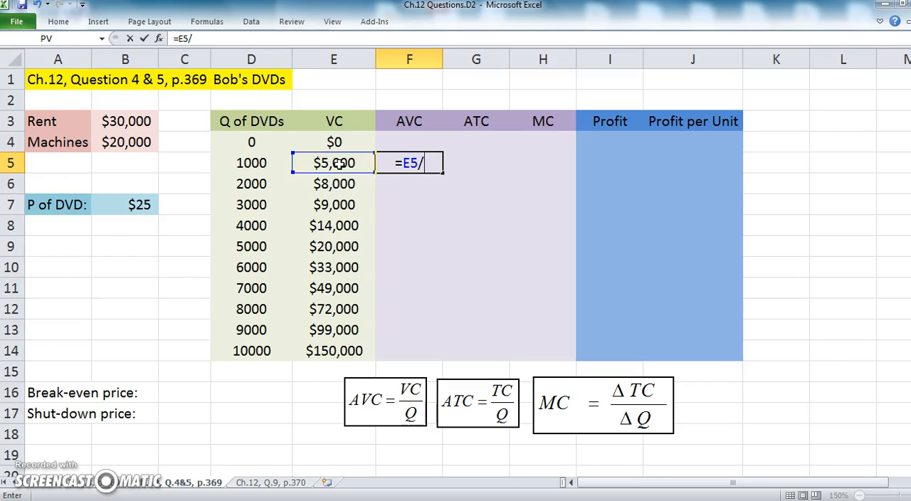
pyautogui.write('/')
pyautogui.click(246, 159)
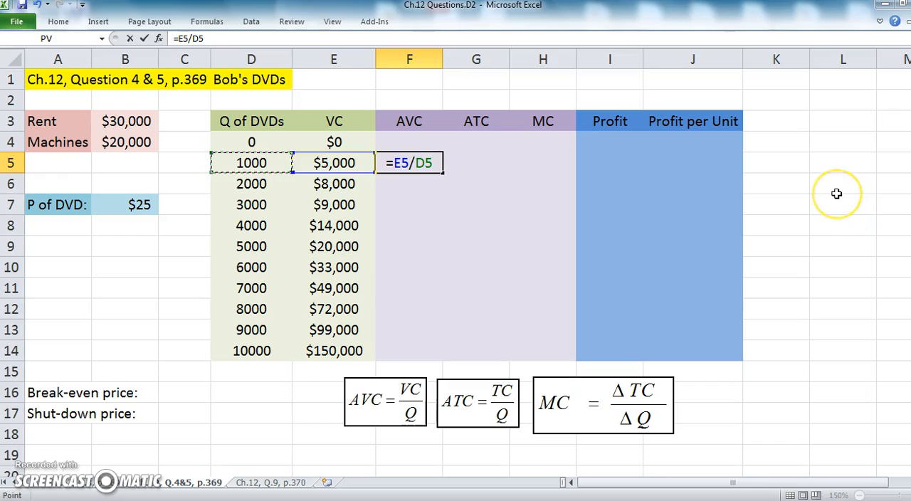
pyautogui.press('Return')
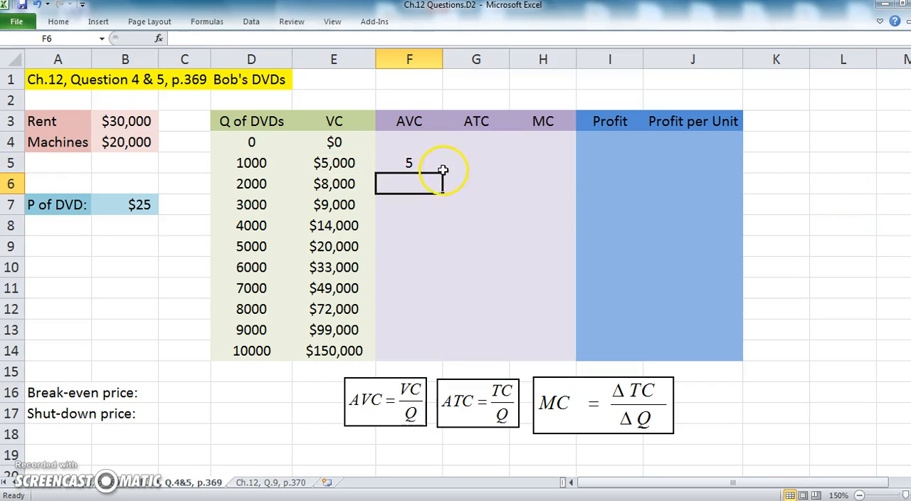
pyautogui.click(406, 162)
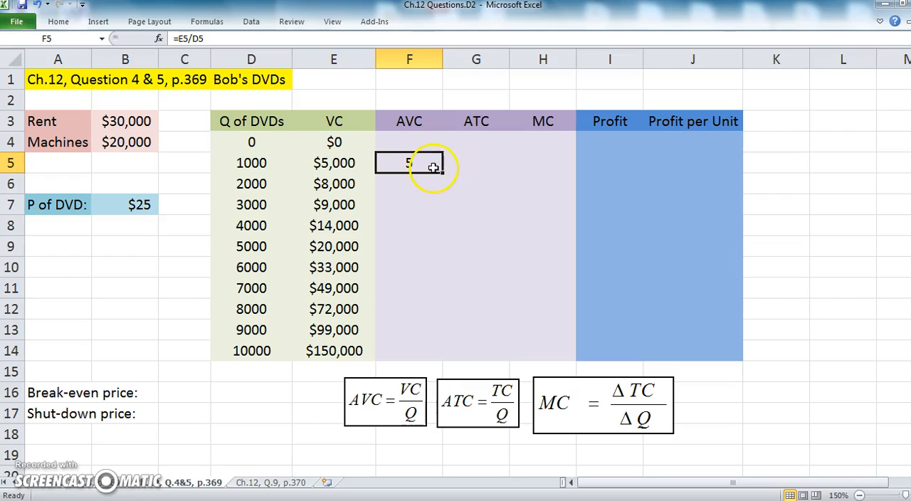
# Re-enter the AVC formula in F5 and fill it down the column through F14
pyautogui.doubleClick(433, 166)
pyautogui.press('Return')
pyautogui.click(429, 165)
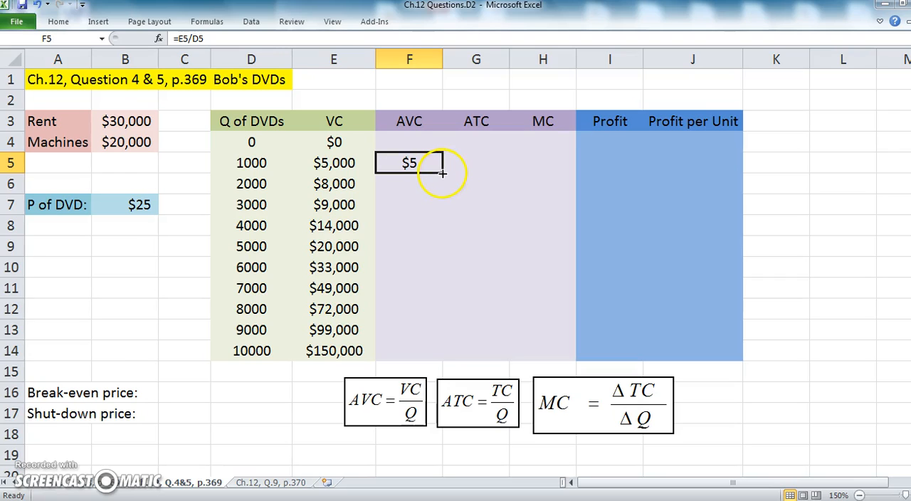
pyautogui.doubleClick(442, 173)
pyautogui.click(431, 346)
pyautogui.click(422, 281)
# Check the cell references of the filled AVC formulas in F8 and F9
pyautogui.doubleClick(422, 231)
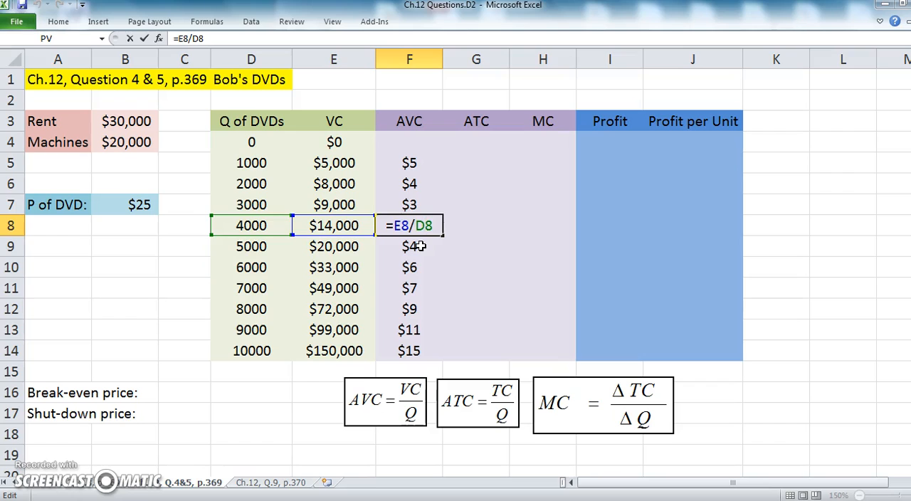
pyautogui.press('Return')
pyautogui.doubleClick(420, 246)
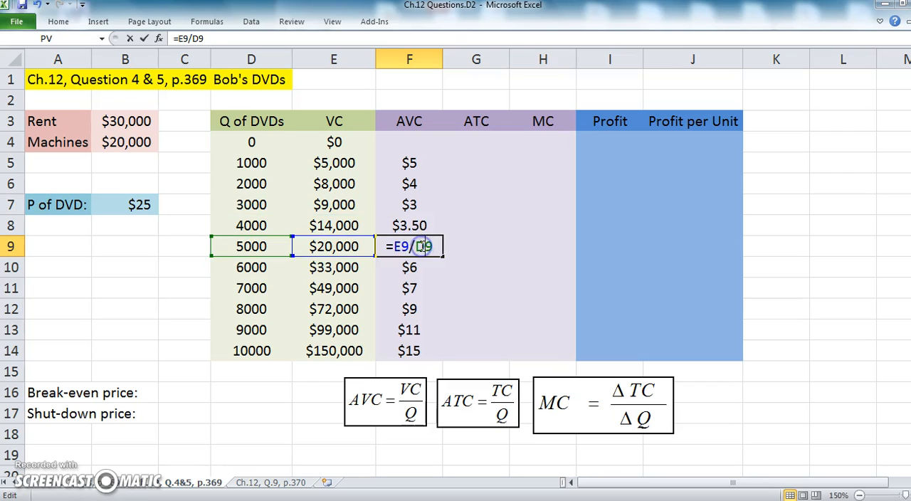
pyautogui.press('Return')
# Format the AVC values in F5:F14 as Number with two decimal places
pyautogui.moveTo(417, 164); pyautogui.dragTo(424, 346)
pyautogui.rightClick(424, 348)
pyautogui.click(473, 291)
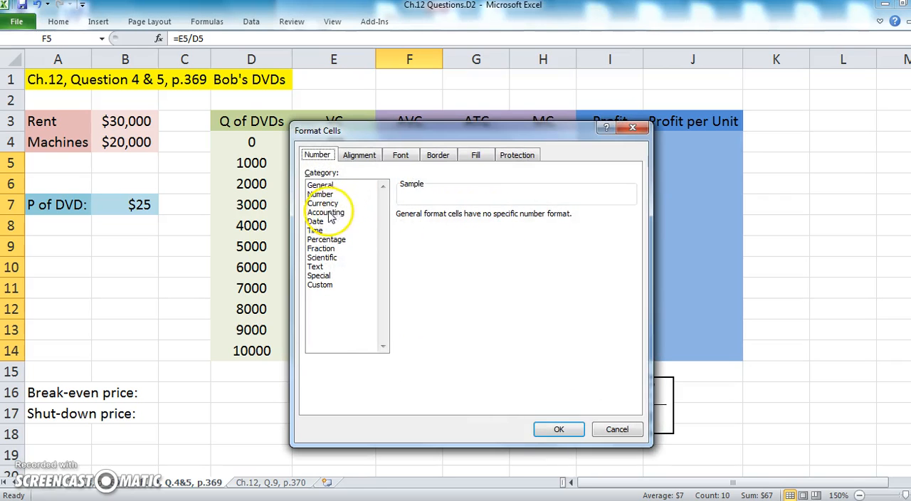
pyautogui.click(320, 194)
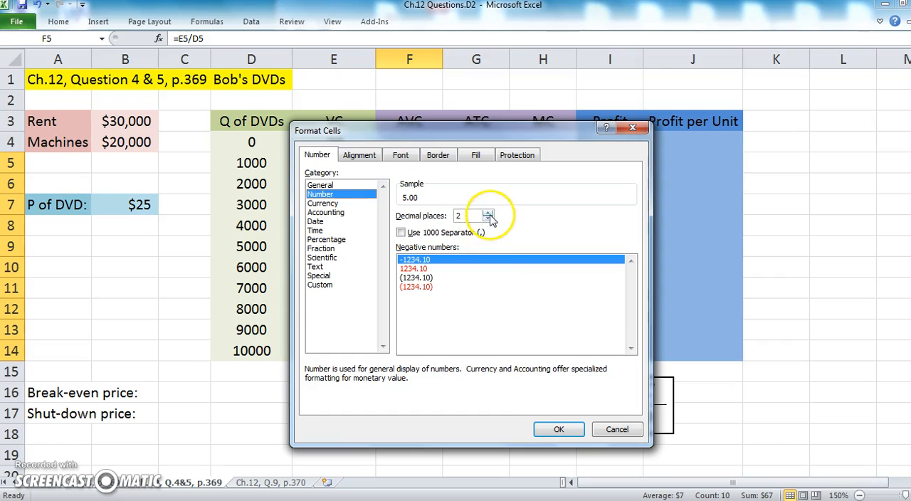
pyautogui.click(561, 428)
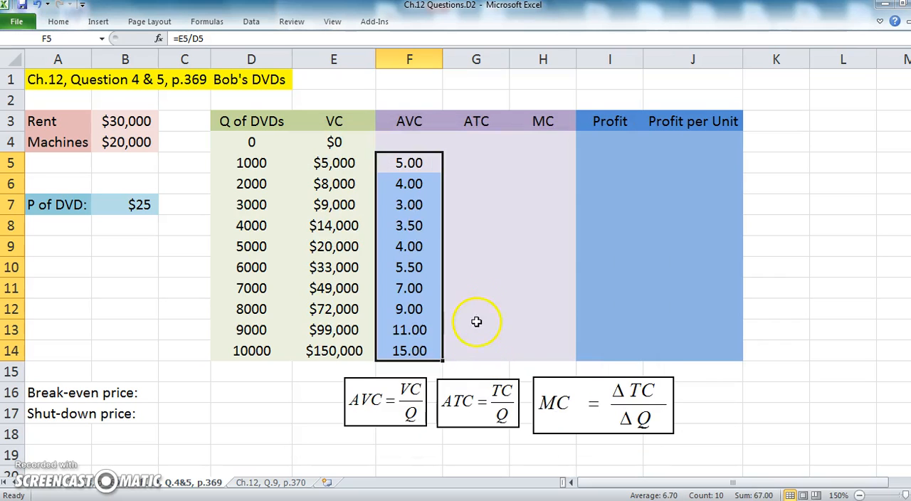
pyautogui.click(420, 206)
pyautogui.click(414, 178)
pyautogui.click(417, 225)
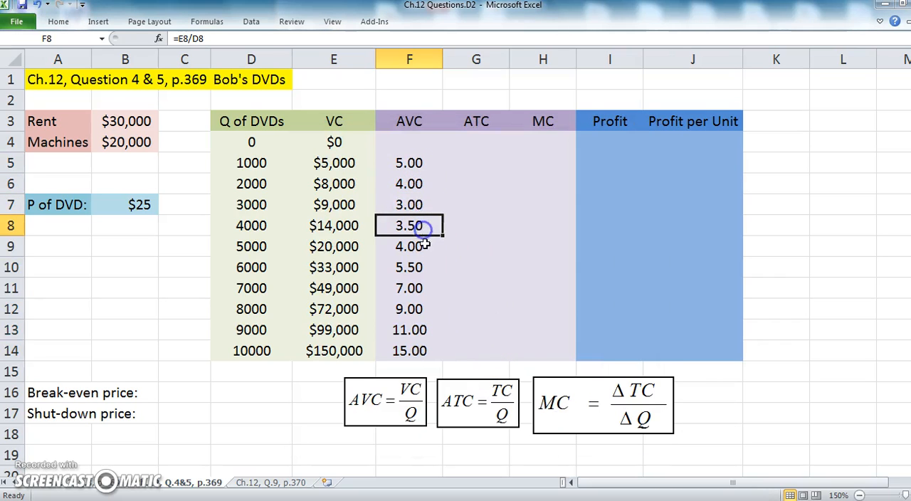
pyautogui.click(417, 206)
pyautogui.click(417, 162)
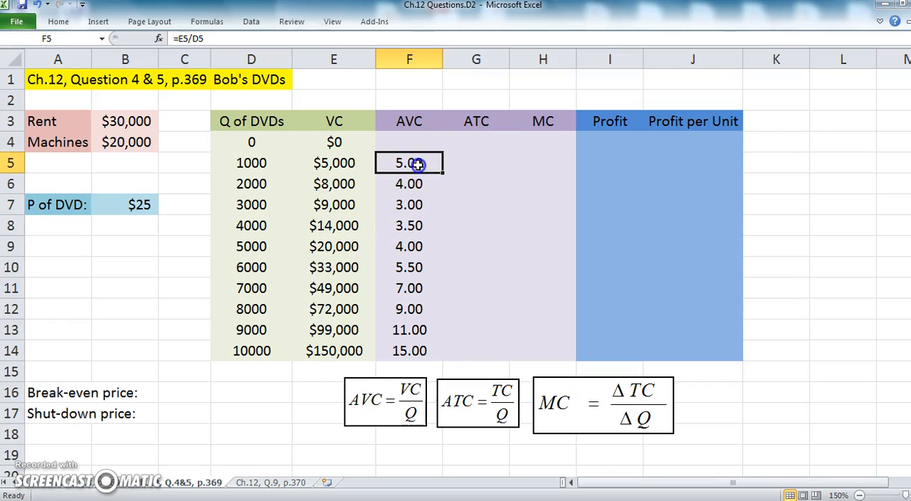
# Enter the total cost of the 1000 DVDs row in G5 with the formula =(E5+B3+B4)
pyautogui.click(463, 161)
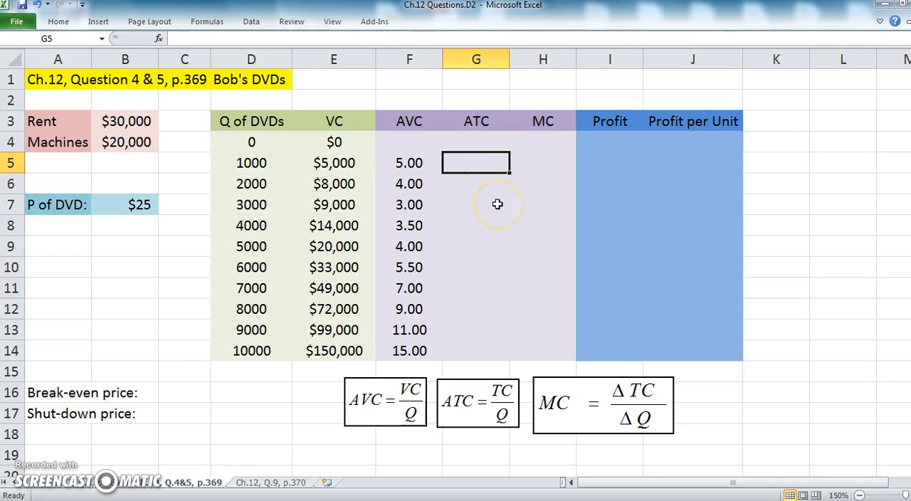
pyautogui.write('=')
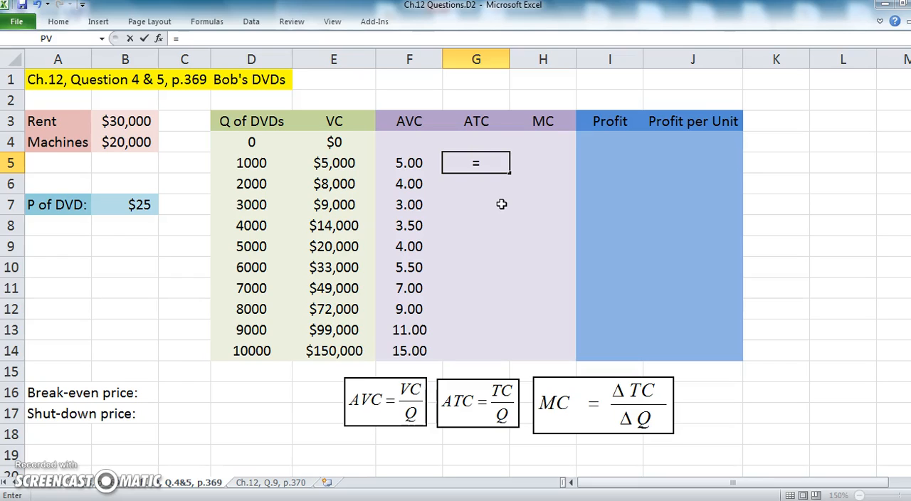
pyautogui.write('(')
pyautogui.click(343, 163)
pyautogui.write('+')
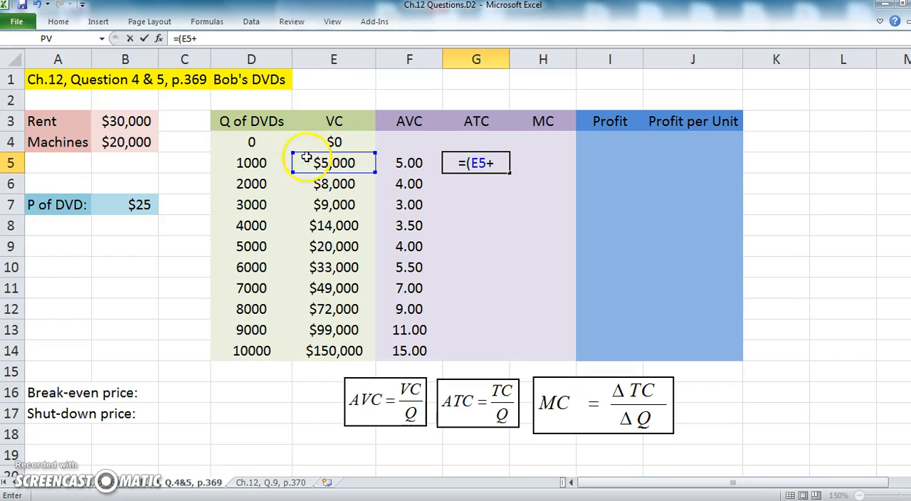
pyautogui.click(143, 121)
pyautogui.write('+')
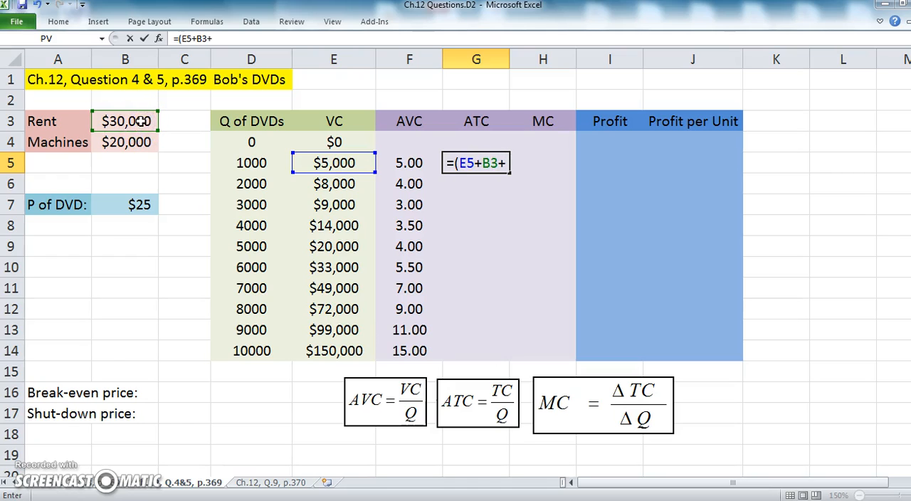
pyautogui.click(121, 143)
pyautogui.write('+)')
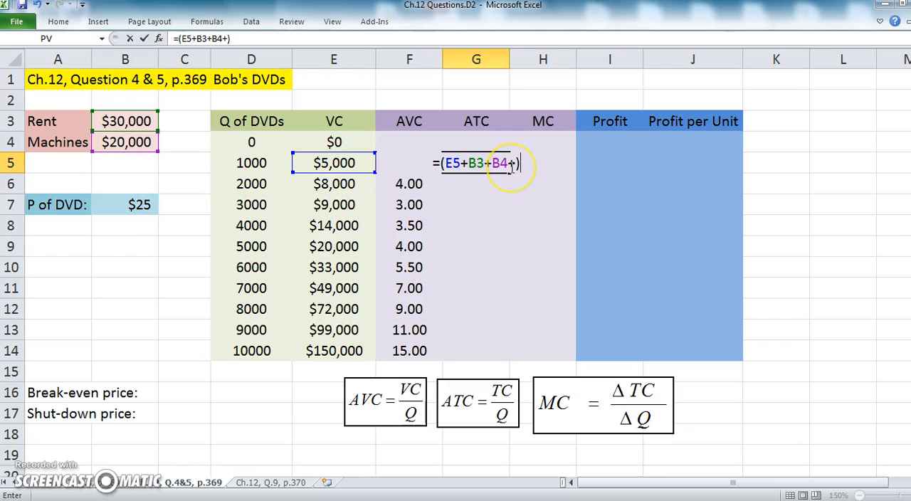
pyautogui.press('BackSpace')
pyautogui.press('BackSpace')
pyautogui.write(')')
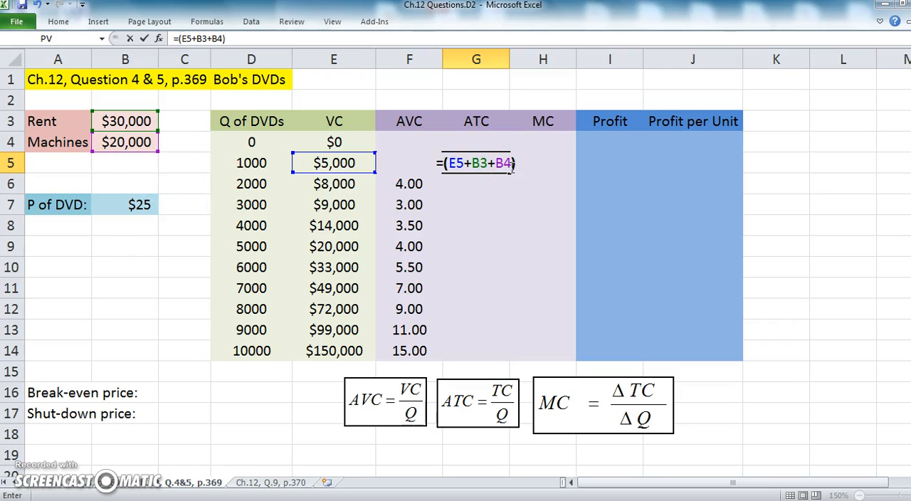
pyautogui.click(663, 176)
pyautogui.press('Return')
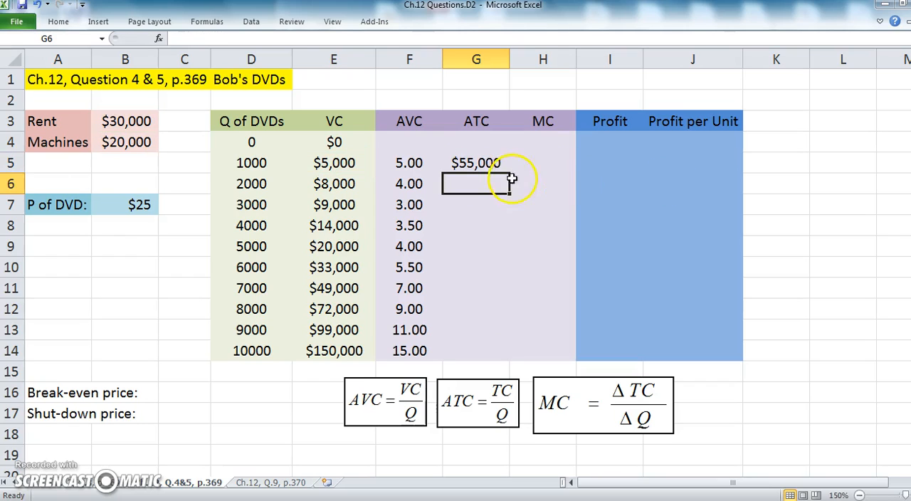
# Extend the G5 formula to divide by quantity so it reads =(E5+B3+B4)/D5
pyautogui.doubleClick(482, 163)
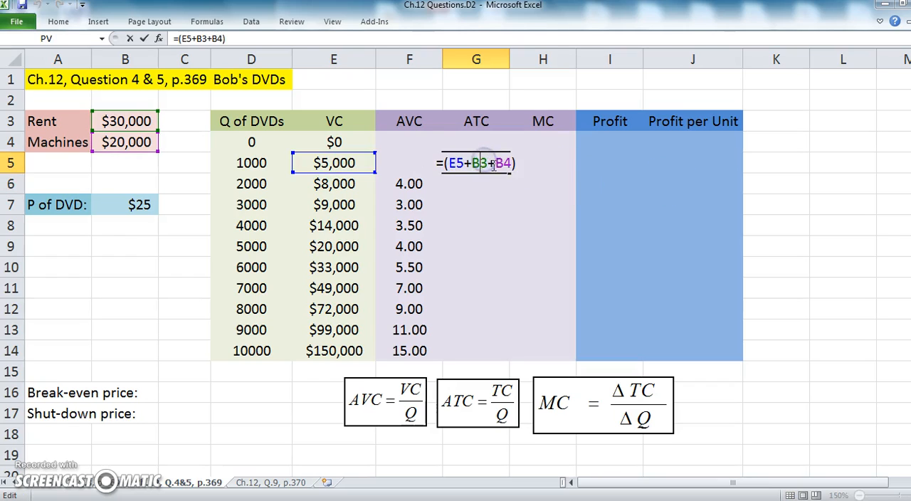
pyautogui.click(289, 37)
pyautogui.write('/')
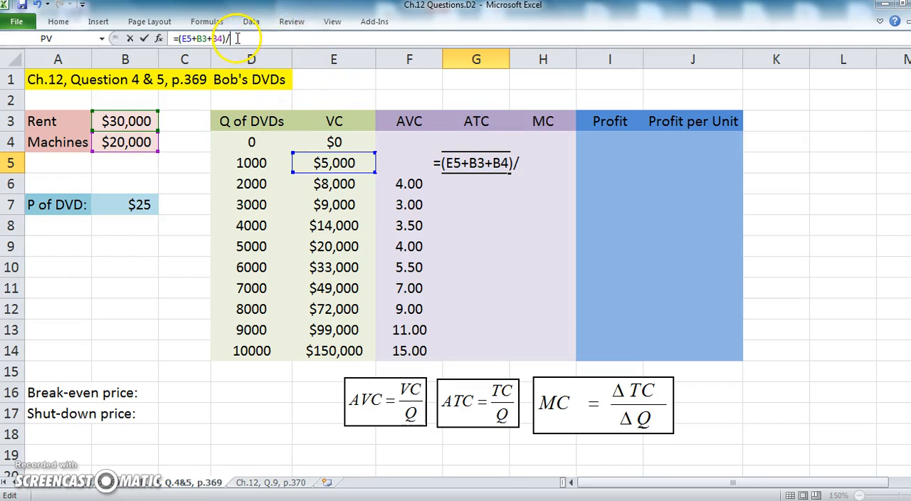
pyautogui.click(242, 163)
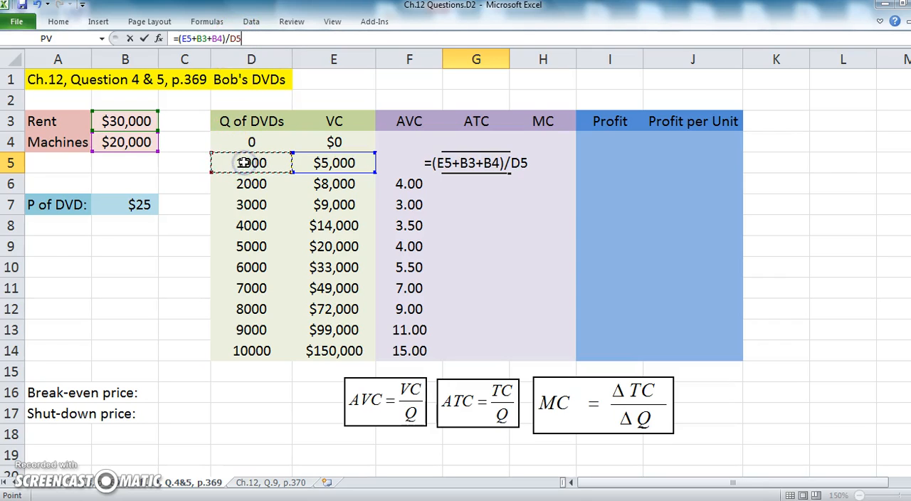
pyautogui.press('Return')
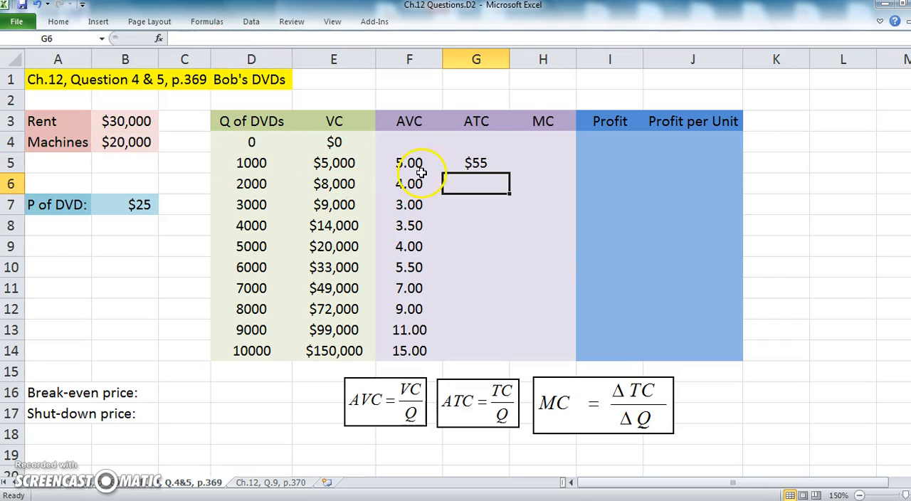
# Fill the ATC formula from G5 down the column through G14
pyautogui.click(472, 166)
pyautogui.doubleClick(510, 174)
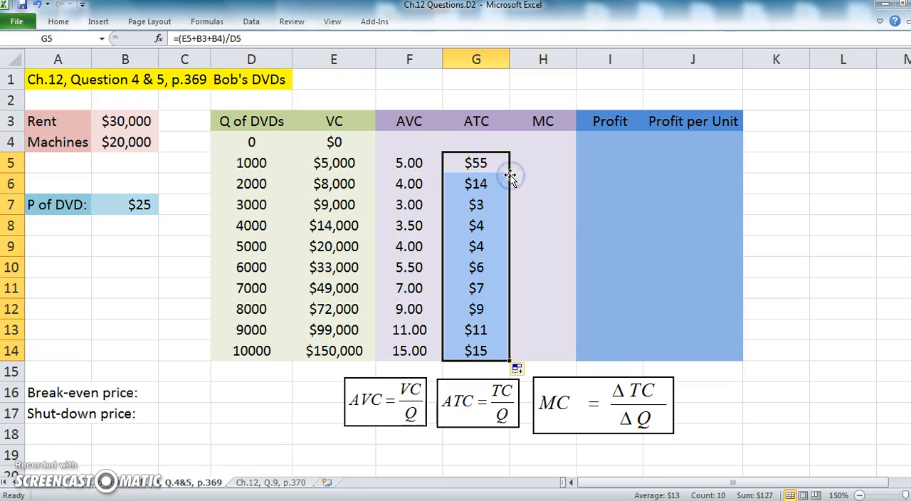
pyautogui.click(501, 229)
# Format the ATC values in G5:G14 as Number with two decimal places
pyautogui.moveTo(481, 163); pyautogui.dragTo(489, 351)
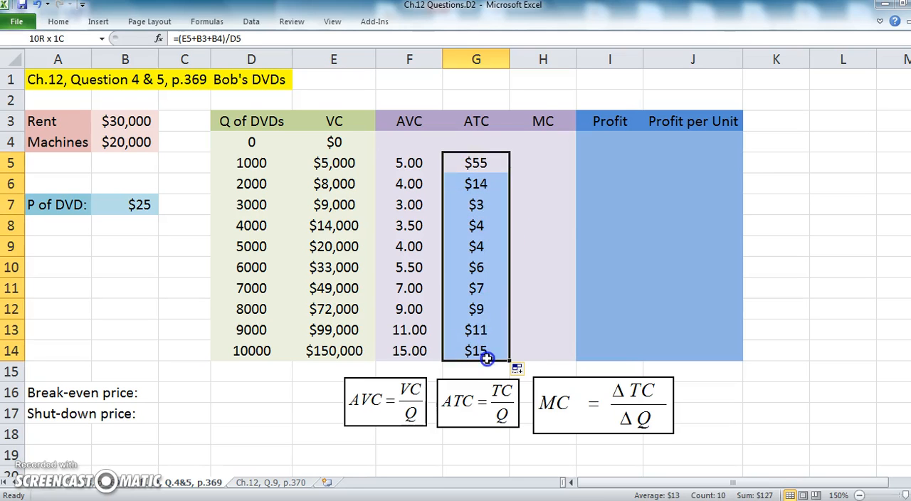
pyautogui.rightClick(488, 351)
pyautogui.click(547, 304)
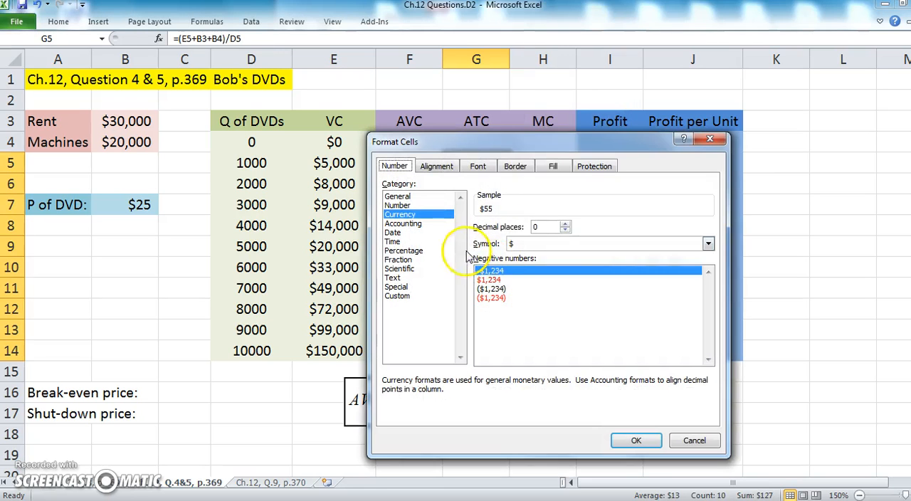
pyautogui.click(397, 205)
pyautogui.click(565, 223)
pyautogui.click(565, 224)
pyautogui.click(653, 447)
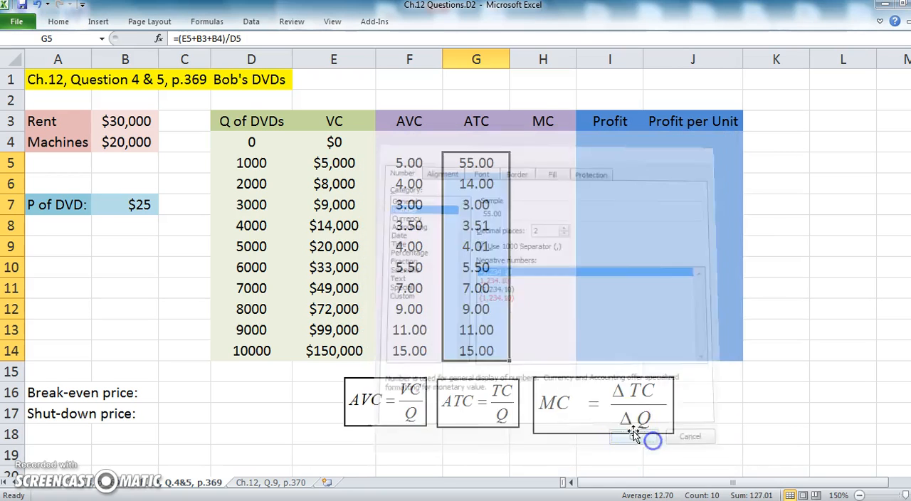
pyautogui.click(783, 226)
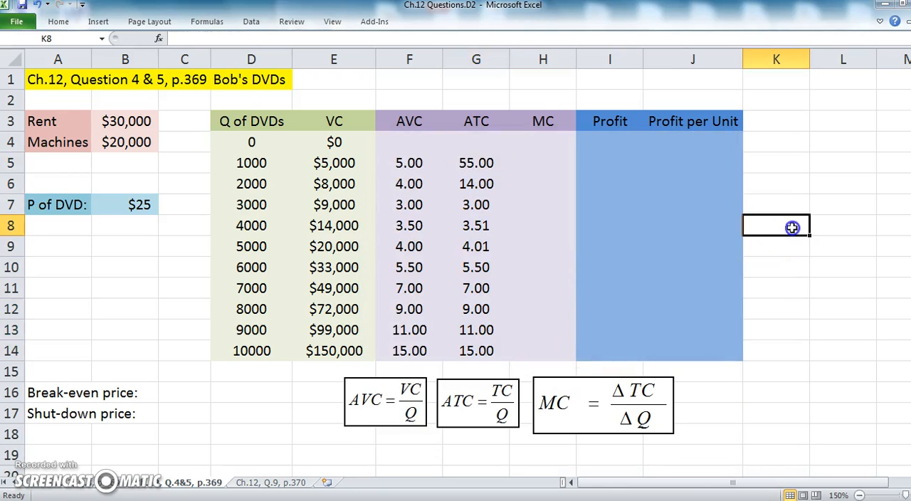
# Examine which cells the filled ATC formulas in G7, G8 and G9 refer to
pyautogui.click(484, 229)
pyautogui.click(484, 245)
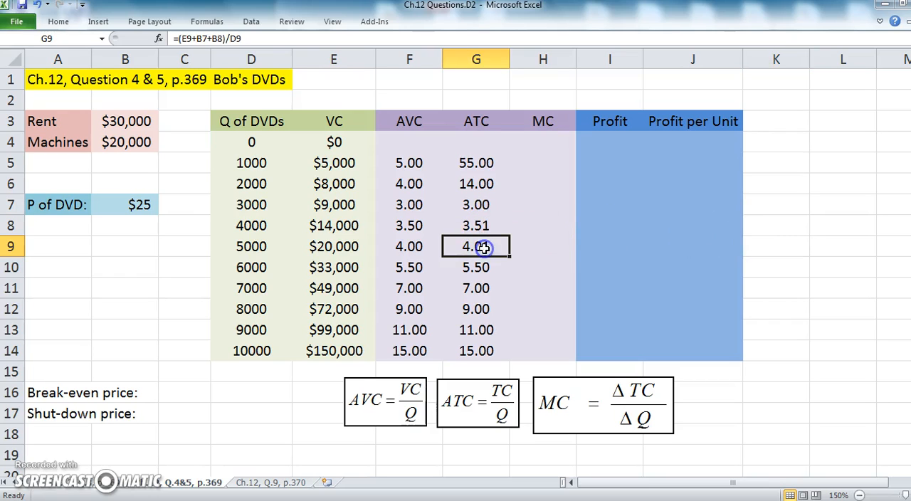
pyautogui.doubleClick(484, 211)
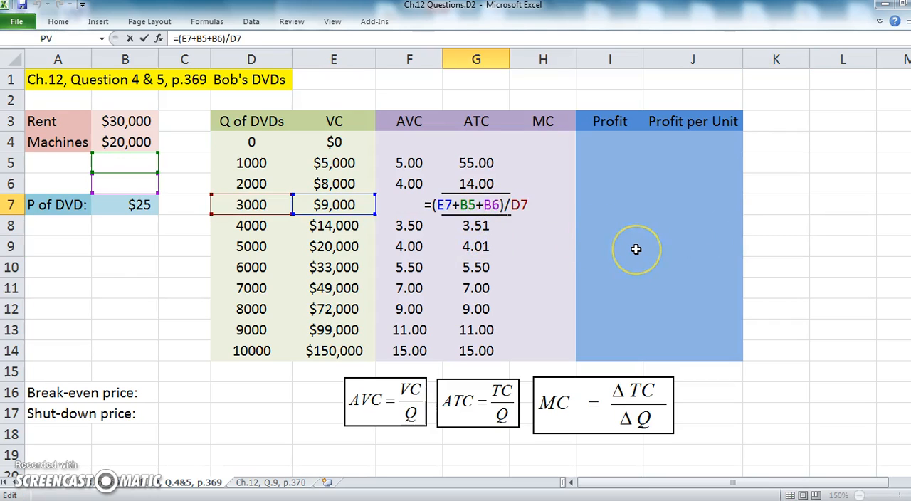
pyautogui.press('Return')
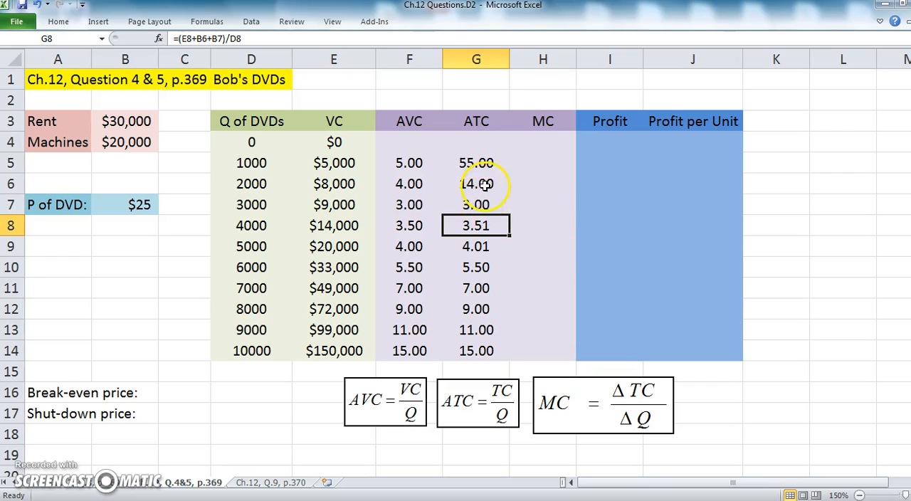
pyautogui.doubleClick(500, 206)
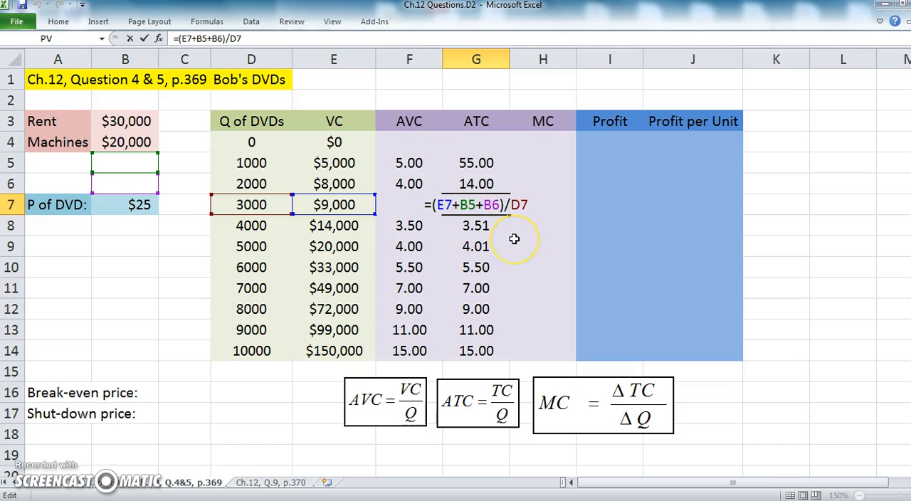
pyautogui.press('Return')
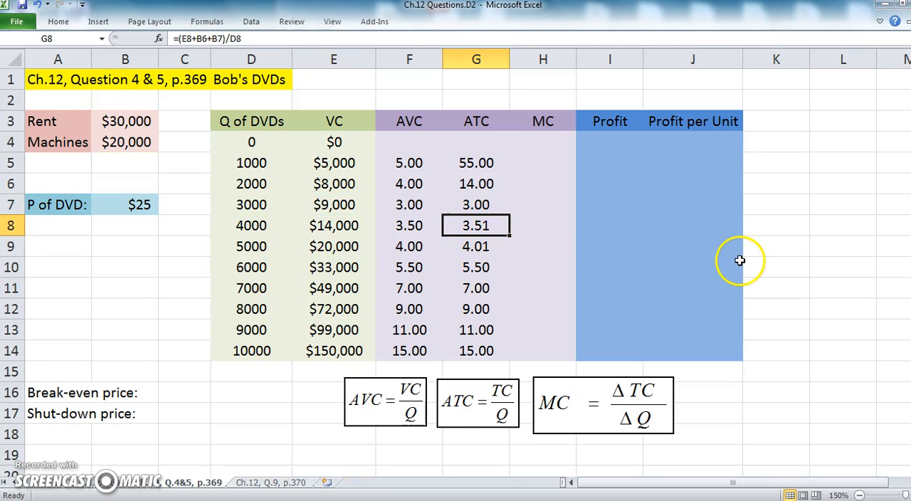
# Compare the AVC and ATC formulas for the 3000 quantity row in F7 and G7, along with its quantity in D7
pyautogui.click(479, 205)
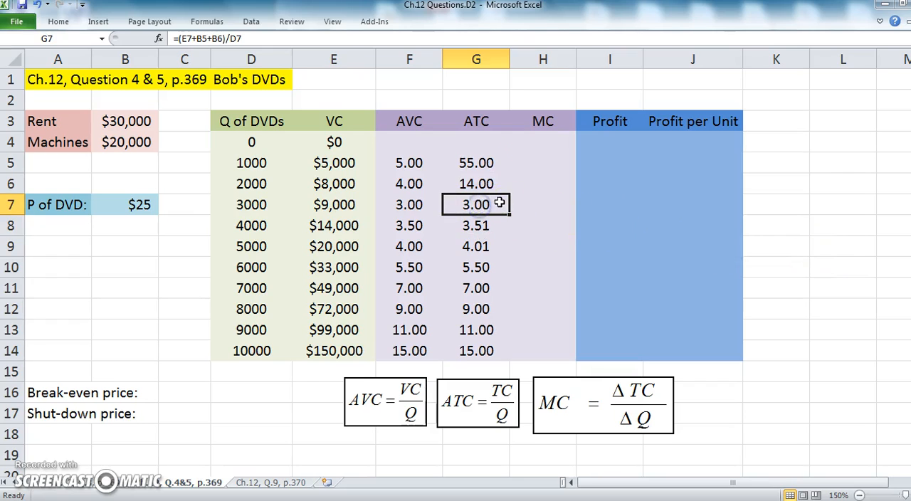
pyautogui.click(409, 205)
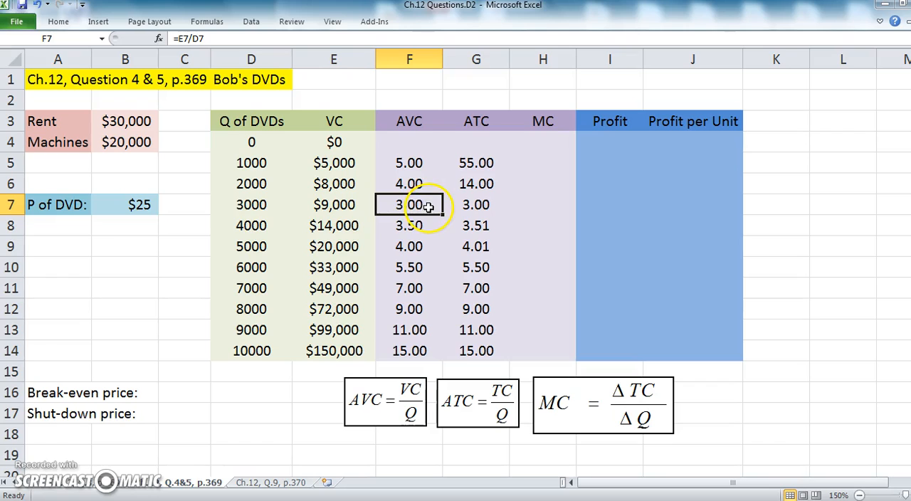
pyautogui.click(241, 205)
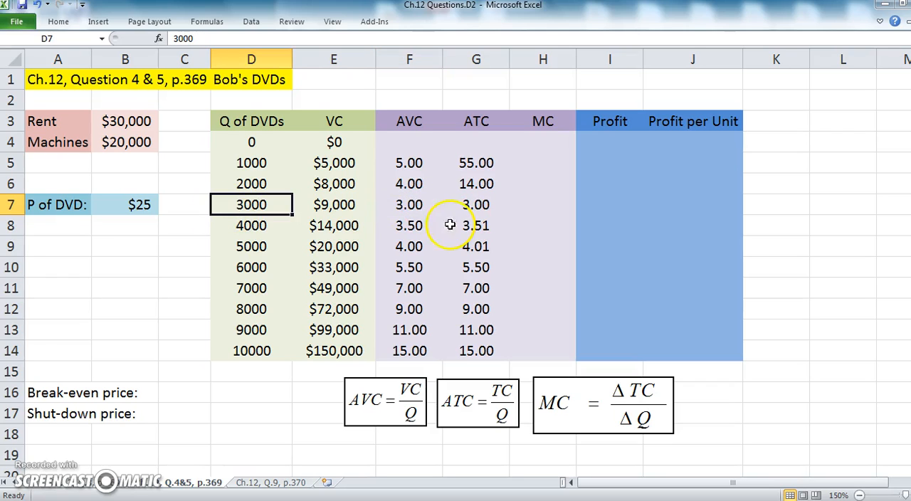
pyautogui.click(476, 204)
pyautogui.click(430, 205)
pyautogui.click(452, 205)
pyautogui.click(421, 206)
pyautogui.click(466, 206)
pyautogui.click(427, 207)
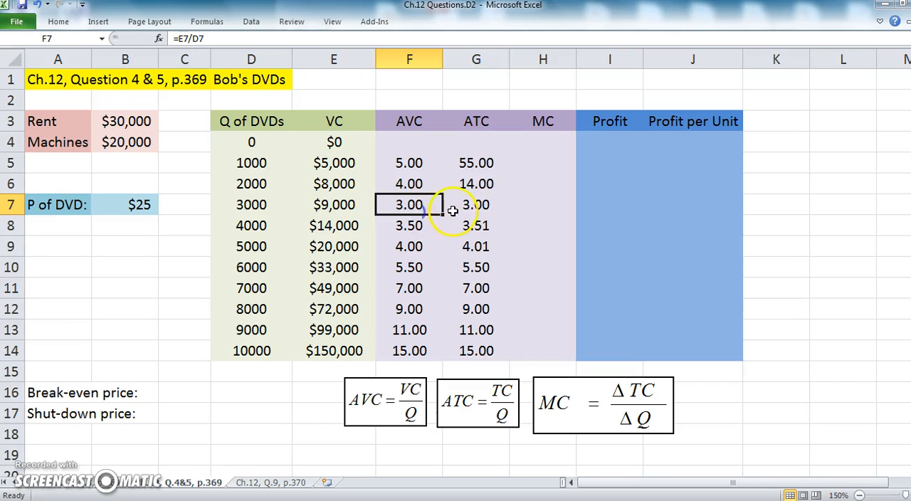
pyautogui.click(502, 208)
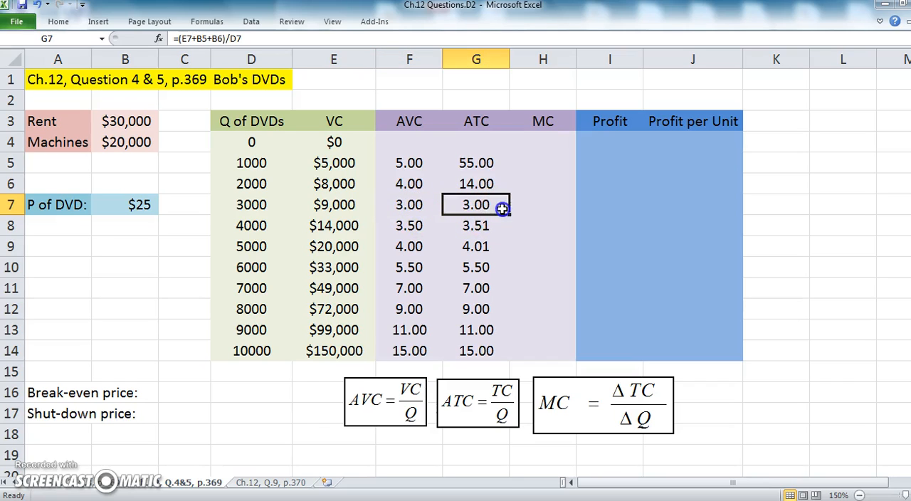
# Repoint the fixed-cost references in G7 to the rent and machines cells so the formula reads =(E7+B3+B4)/D7
pyautogui.doubleClick(482, 204)
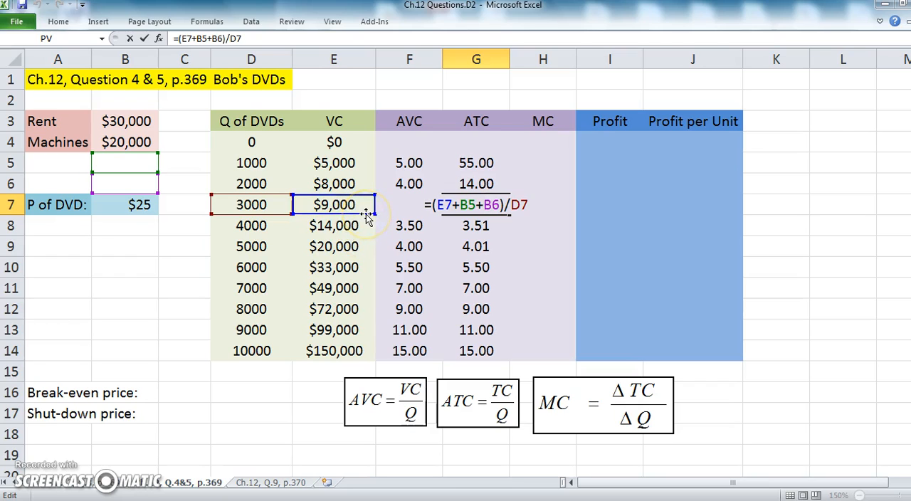
pyautogui.click(531, 209)
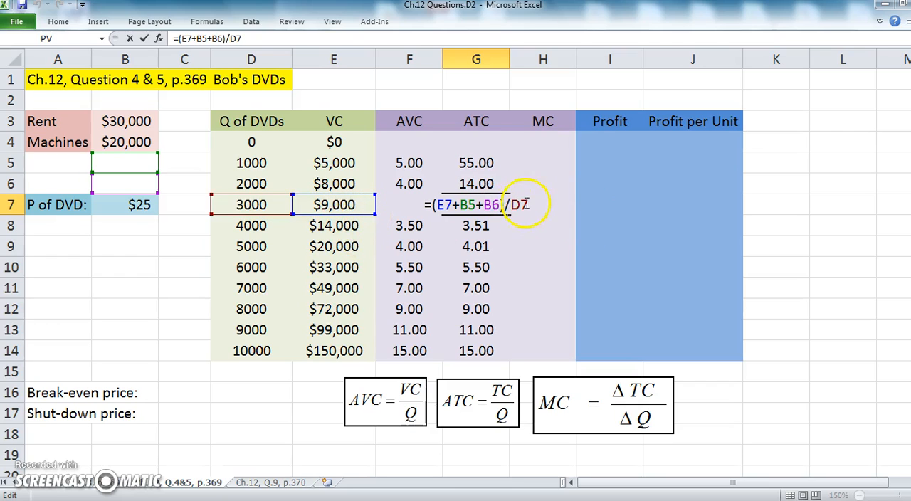
pyautogui.click(455, 207)
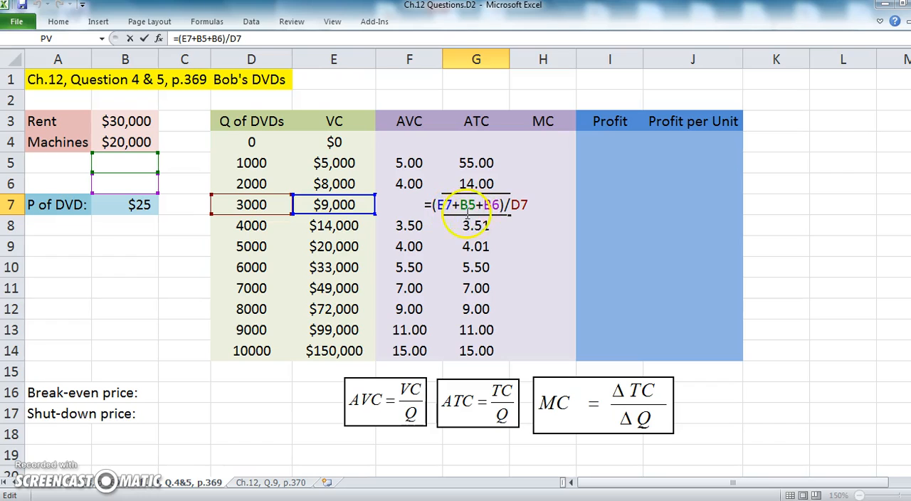
pyautogui.click(126, 187)
pyautogui.click(525, 199)
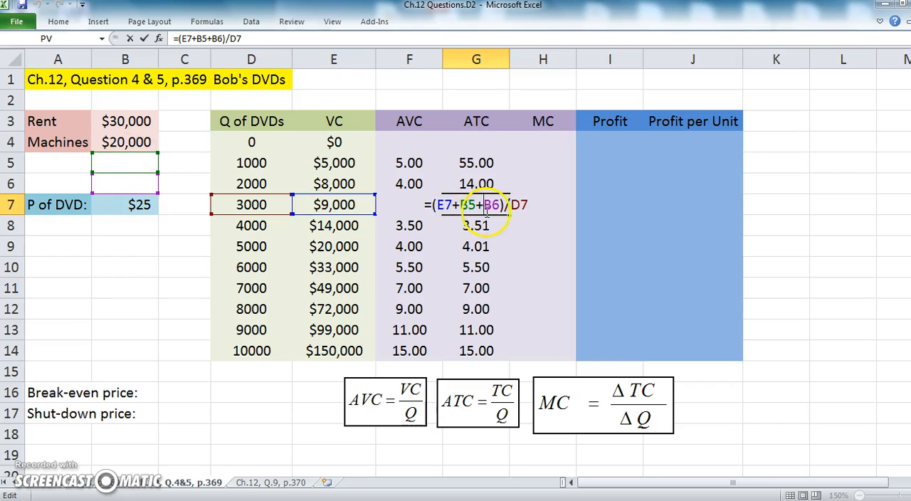
pyautogui.moveTo(149, 155); pyautogui.dragTo(151, 123)
pyautogui.moveTo(150, 175); pyautogui.dragTo(151, 135)
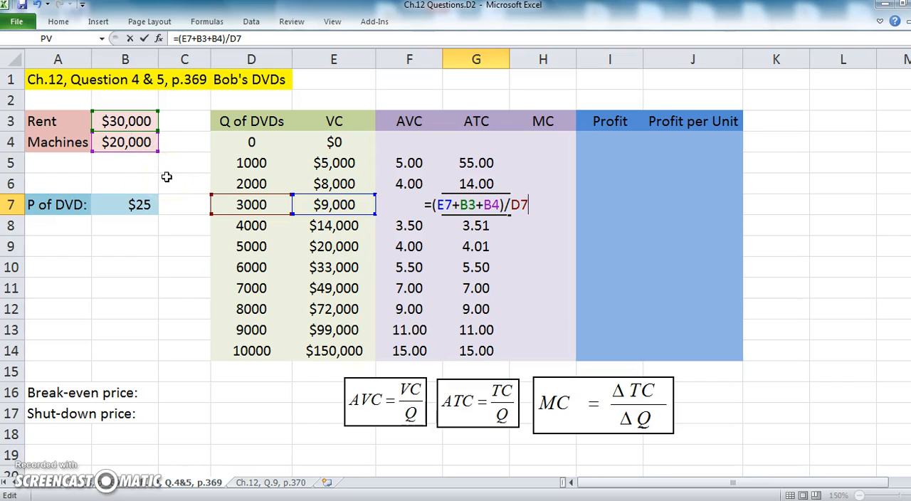
pyautogui.press('Return')
# Make the rent and machines references in G5 absolute as =(E5+$B$3+$B$4)/D5 and fill the formula down through G14
pyautogui.doubleClick(468, 163)
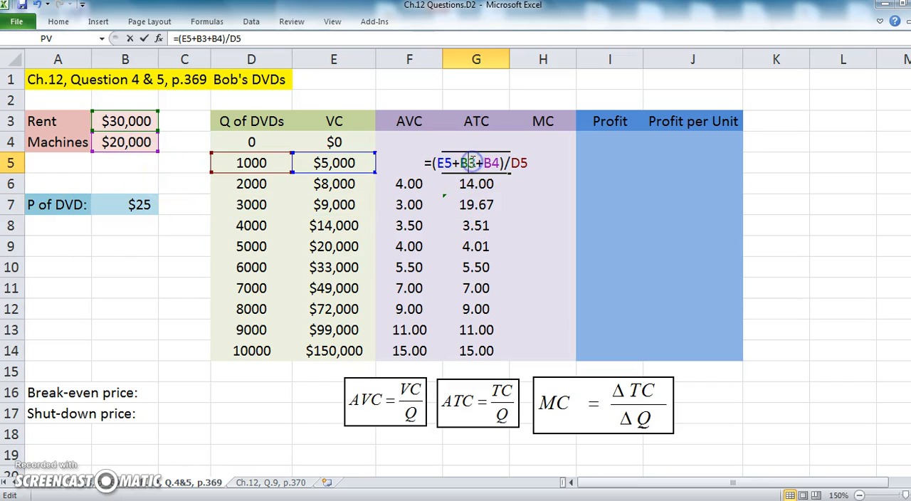
pyautogui.write('$B')
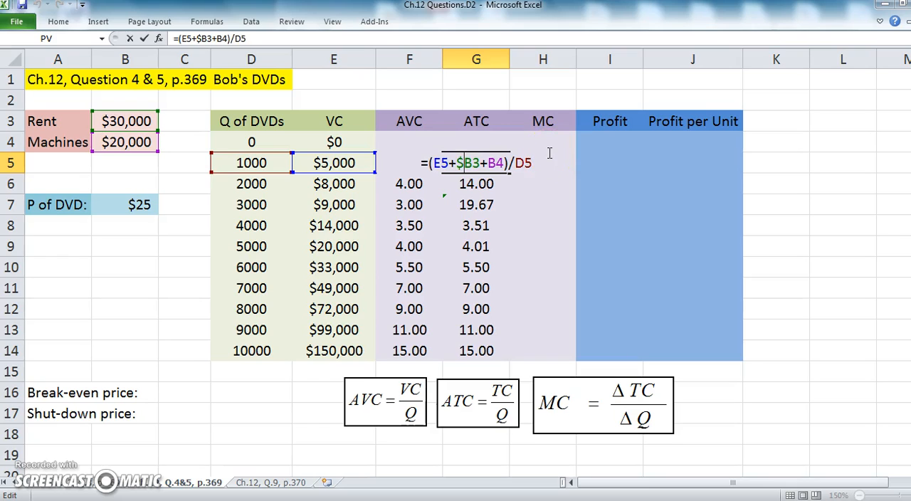
pyautogui.write('$3+')
pyautogui.write('$')
pyautogui.press('Right')
pyautogui.write('$')
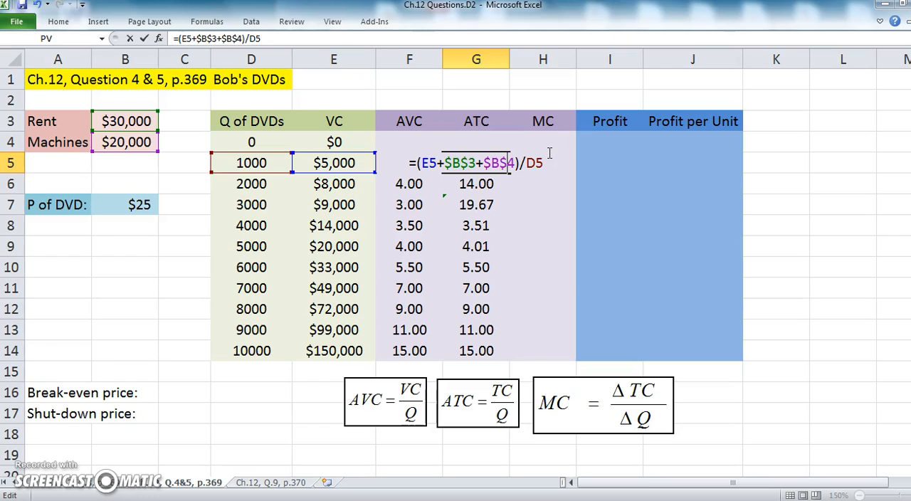
pyautogui.press('Return')
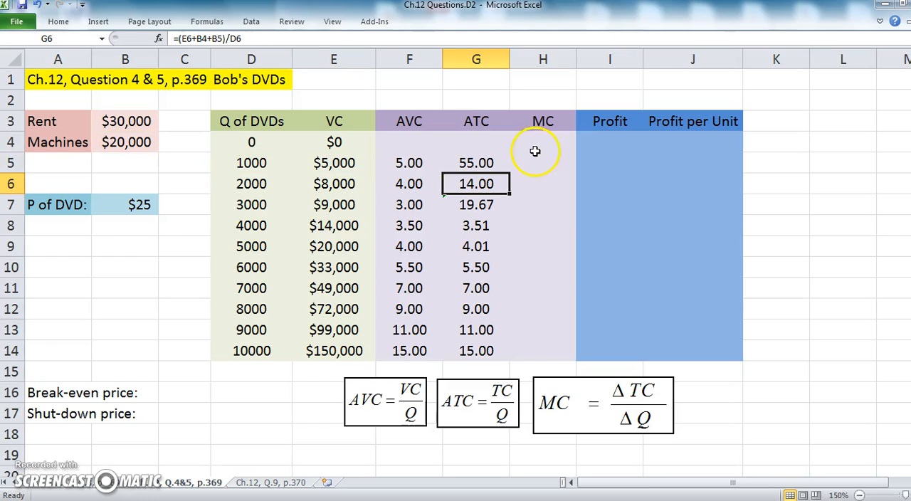
pyautogui.click(463, 164)
pyautogui.doubleClick(510, 173)
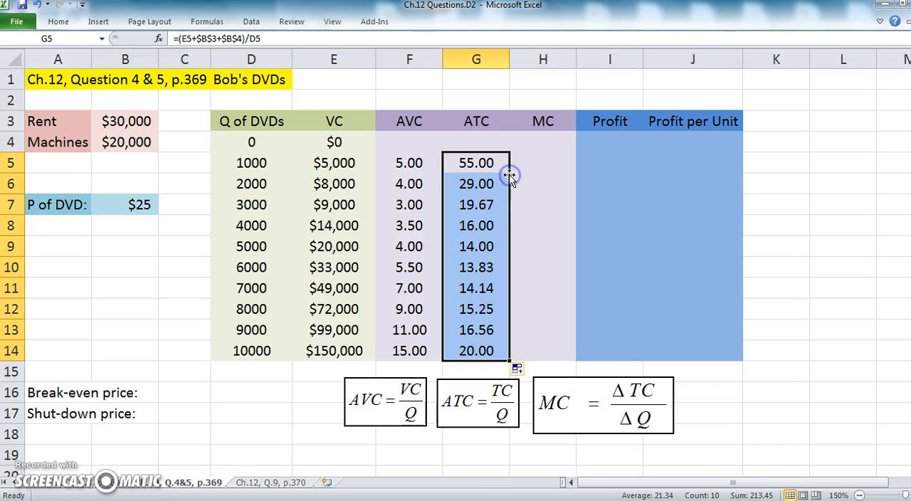
# Check the cell references of the filled ATC formulas in G8 through G11, removing the stray G12 reference from G11
pyautogui.doubleClick(491, 228)
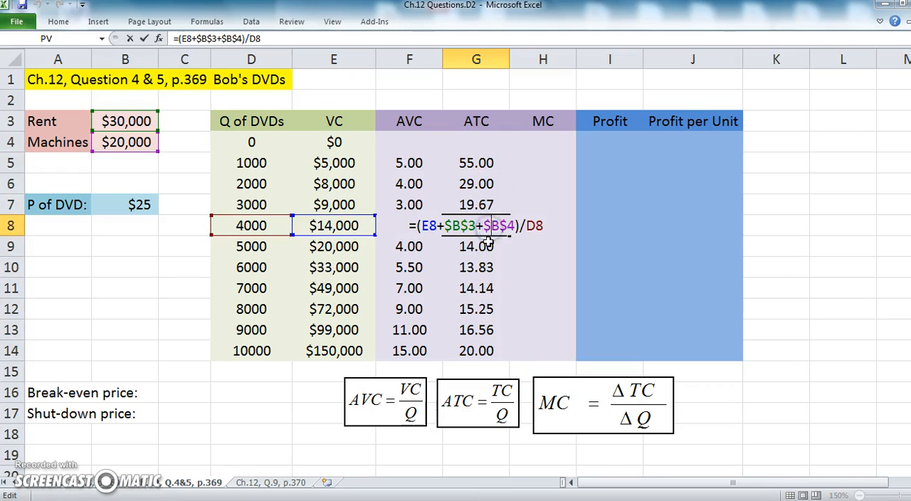
pyautogui.doubleClick(487, 246)
pyautogui.doubleClick(488, 268)
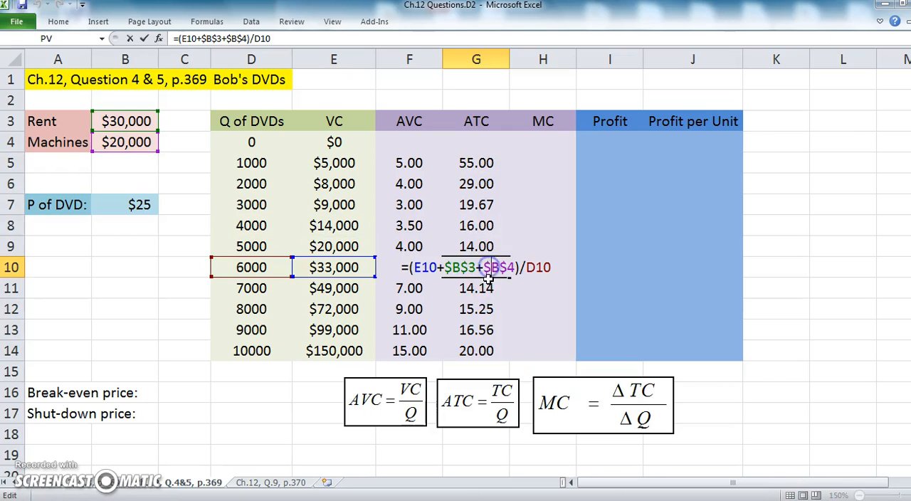
pyautogui.doubleClick(486, 288)
pyautogui.click(487, 308)
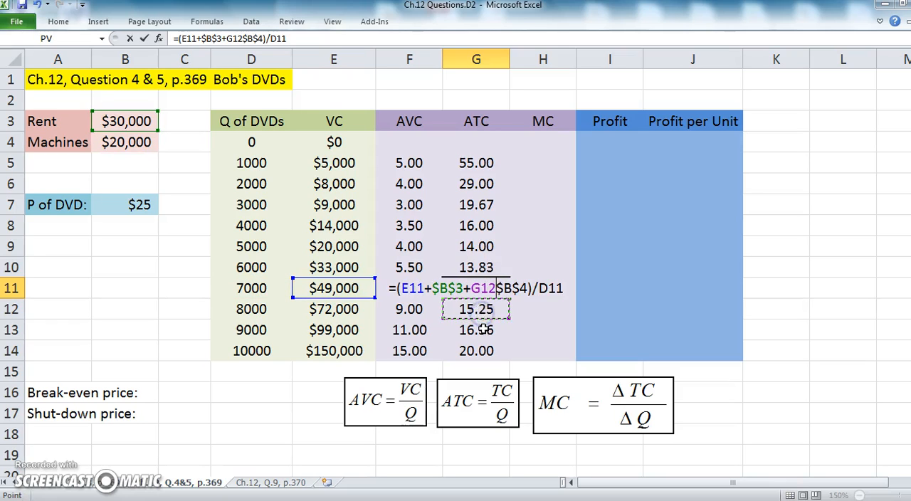
pyautogui.press('BackSpace')
pyautogui.press('BackSpace')
pyautogui.press('BackSpace')
pyautogui.press('Return')
# Check the cell references of the ATC formulas in G12 and G13, removing the stray G14 reference from G13
pyautogui.doubleClick(485, 318)
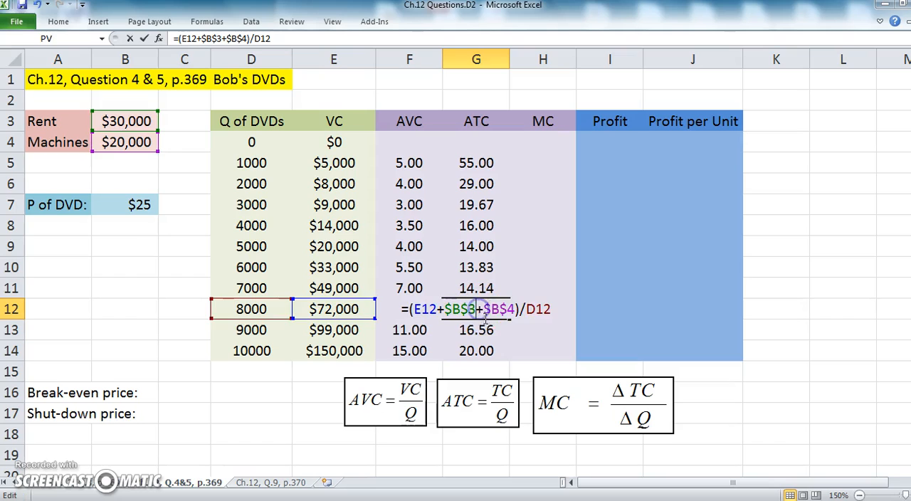
pyautogui.press('Return')
pyautogui.doubleClick(476, 329)
pyautogui.click(486, 351)
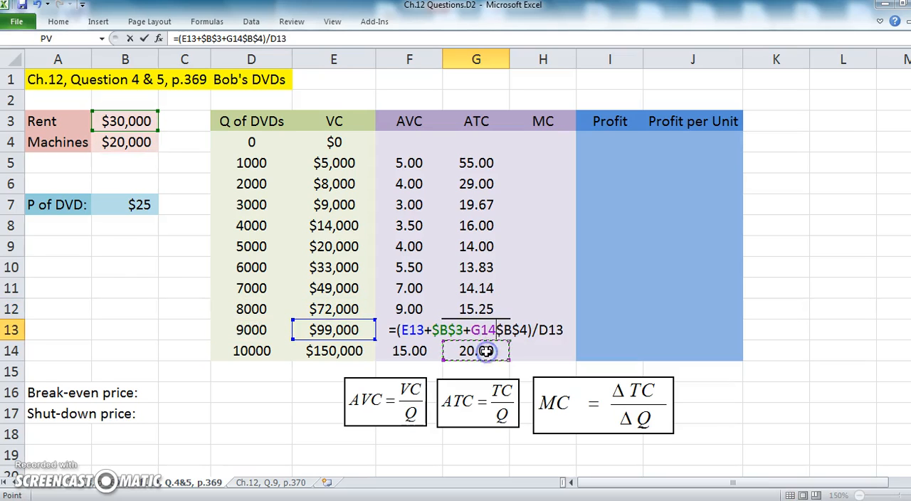
pyautogui.press('BackSpace')
pyautogui.press('BackSpace')
pyautogui.press('BackSpace')
pyautogui.press('Return')
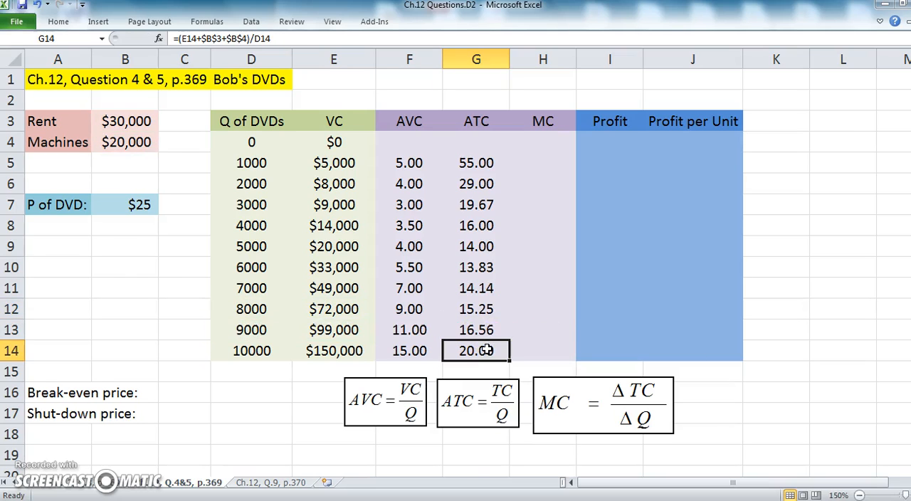
# Check that the ATC formulas in G6, G8 and G9 refer to the absolute rent and machines cells
pyautogui.doubleClick(484, 187)
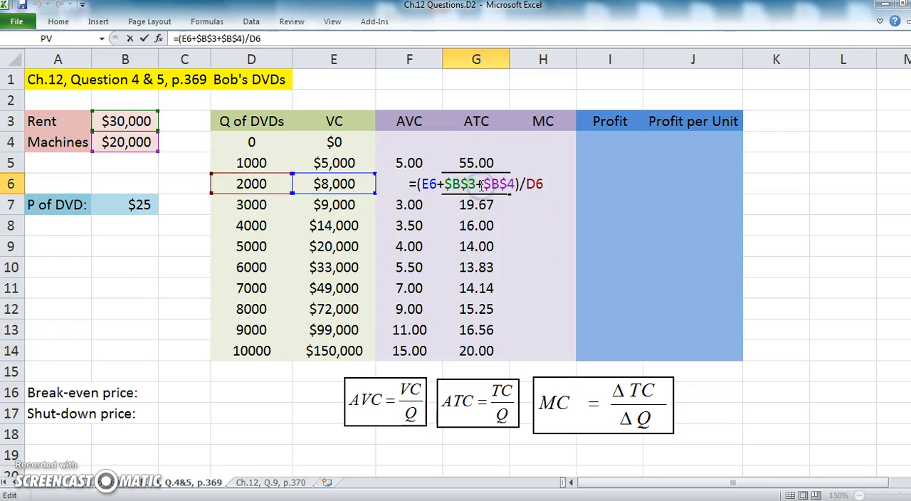
pyautogui.press('Return')
pyautogui.doubleClick(486, 226)
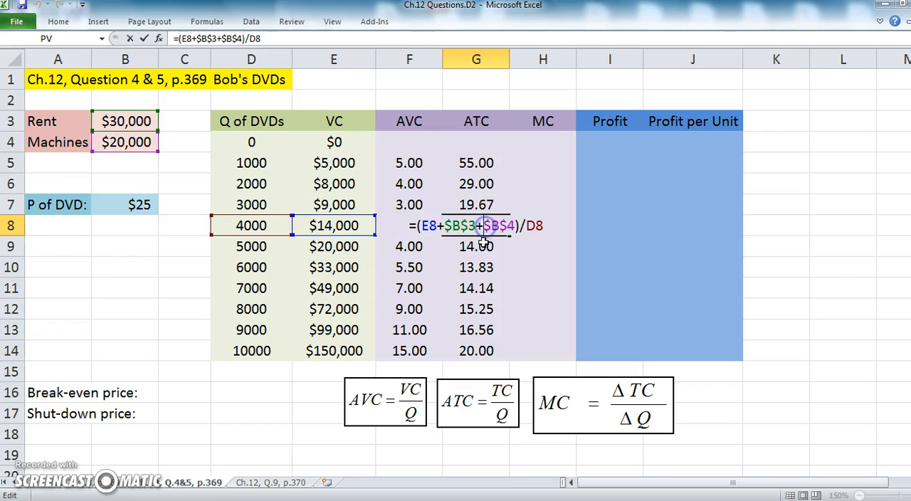
pyautogui.press('Return')
pyautogui.doubleClick(483, 246)
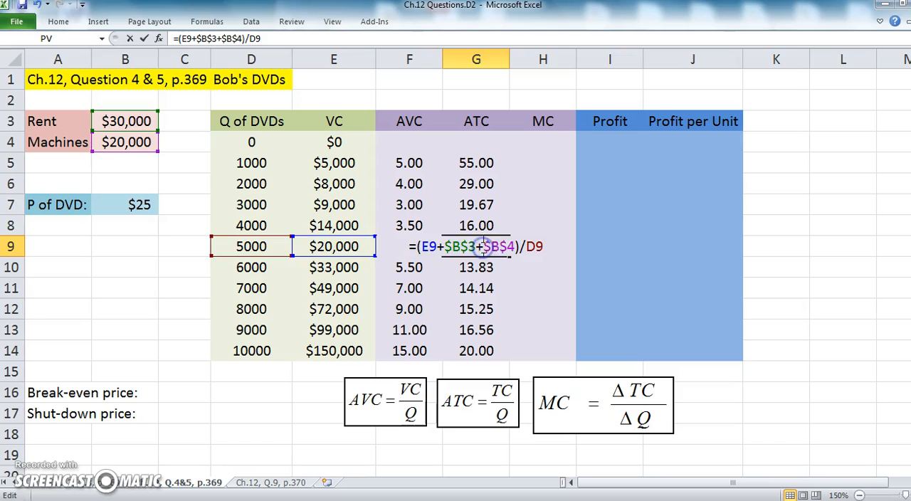
pyautogui.press('Return')
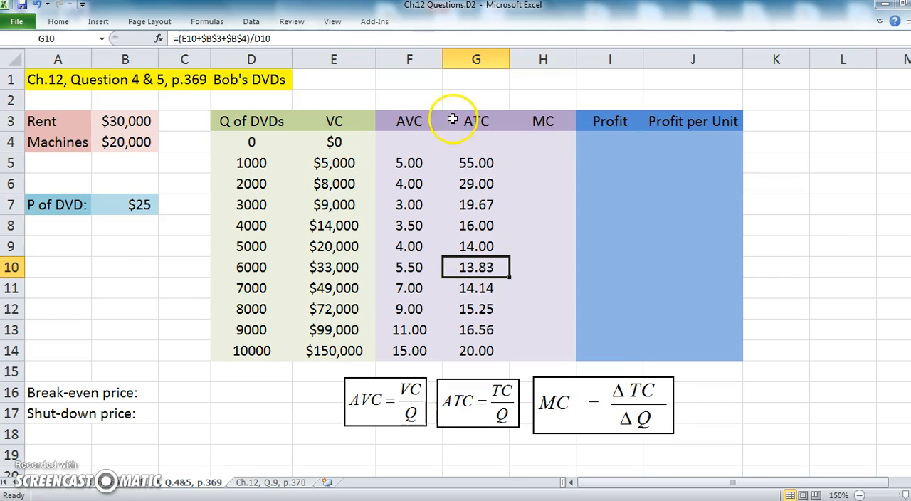
# Insert a new column before the AVC column and enter the heading TC in F3
pyautogui.click(407, 58)
pyautogui.rightClick(403, 60)
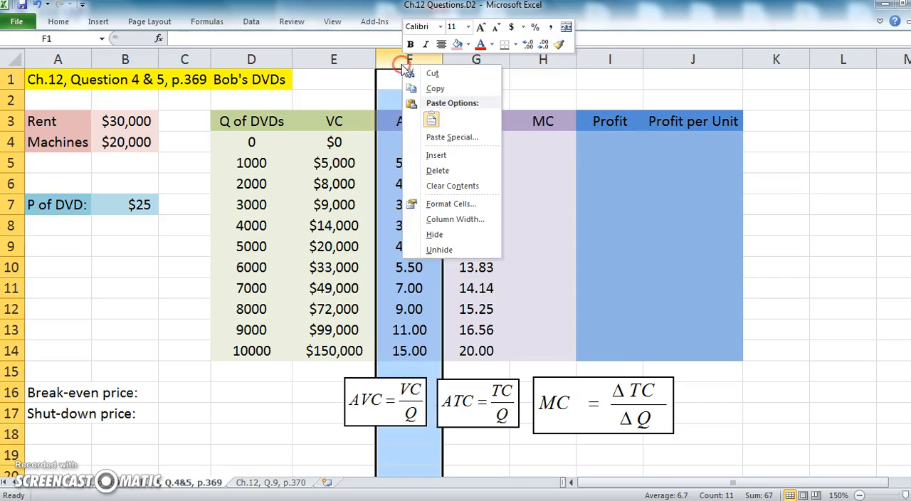
pyautogui.click(435, 157)
pyautogui.click(411, 125)
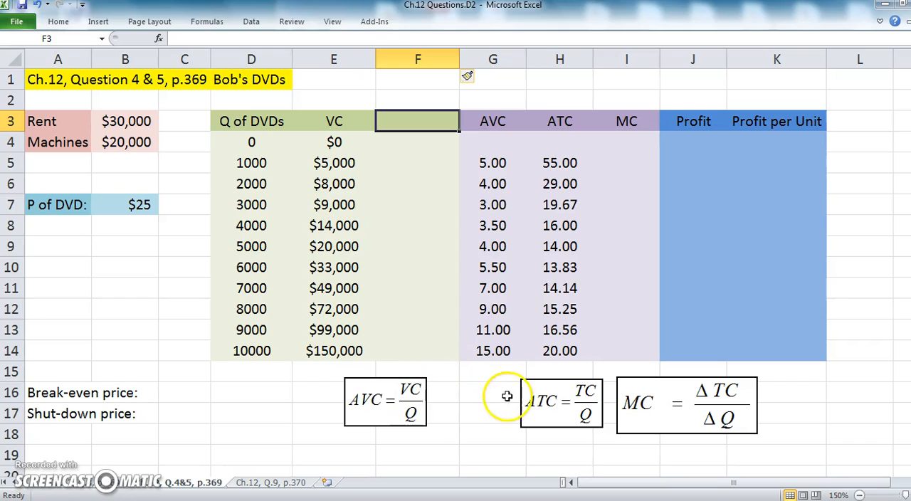
pyautogui.write('TC')
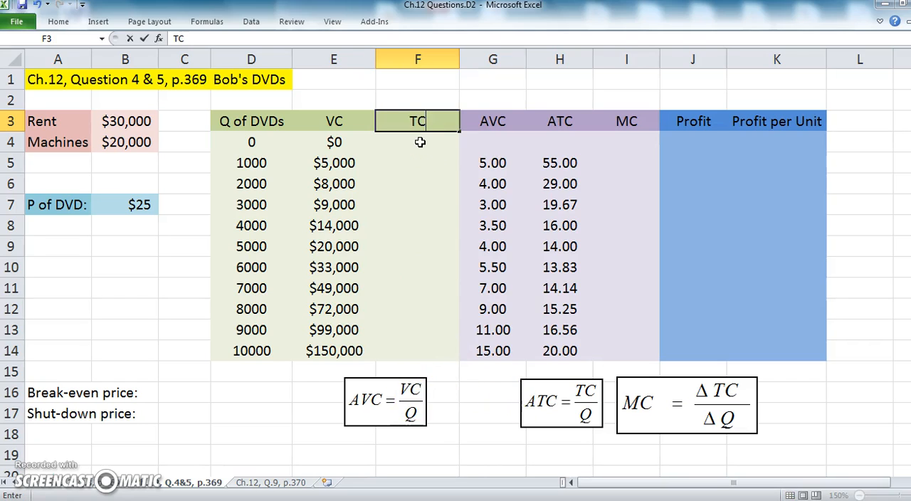
pyautogui.press('Return')
# Enter the total cost formula =E5+B3+B4 in F5, adding variable cost, rent and machines
pyautogui.click(419, 163)
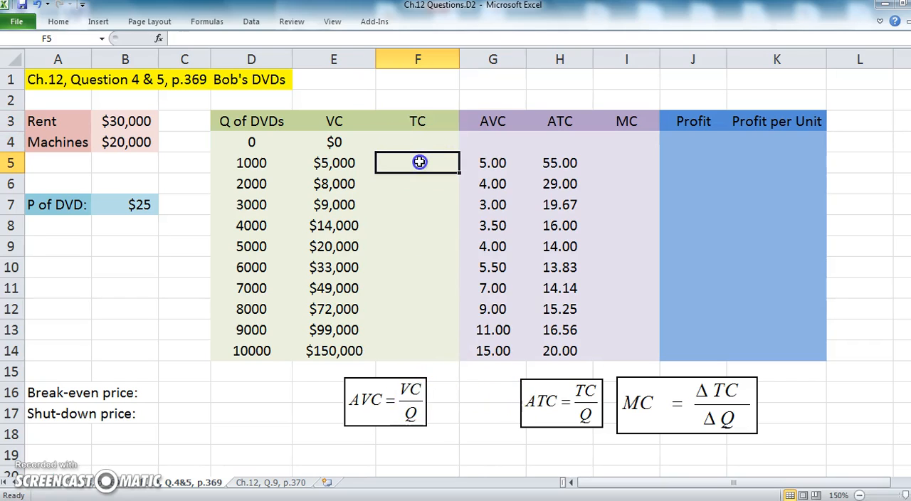
pyautogui.doubleClick(419, 163)
pyautogui.write('=')
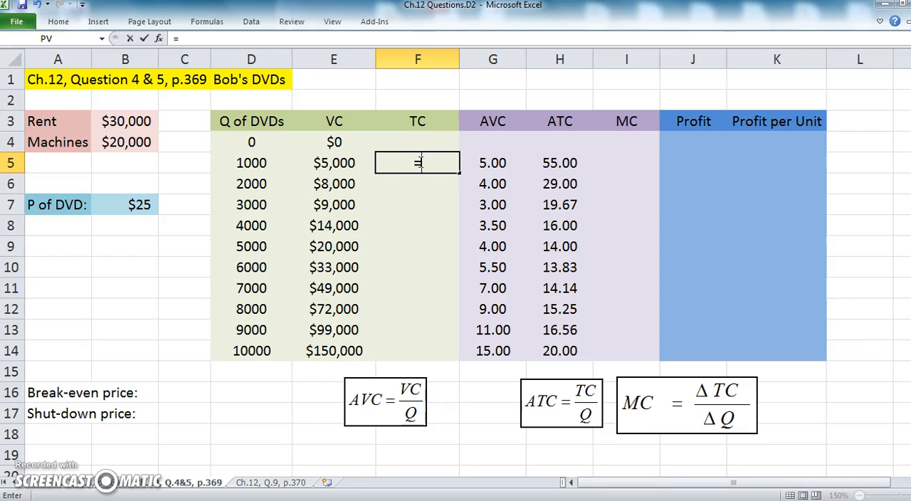
pyautogui.click(324, 163)
pyautogui.write('+')
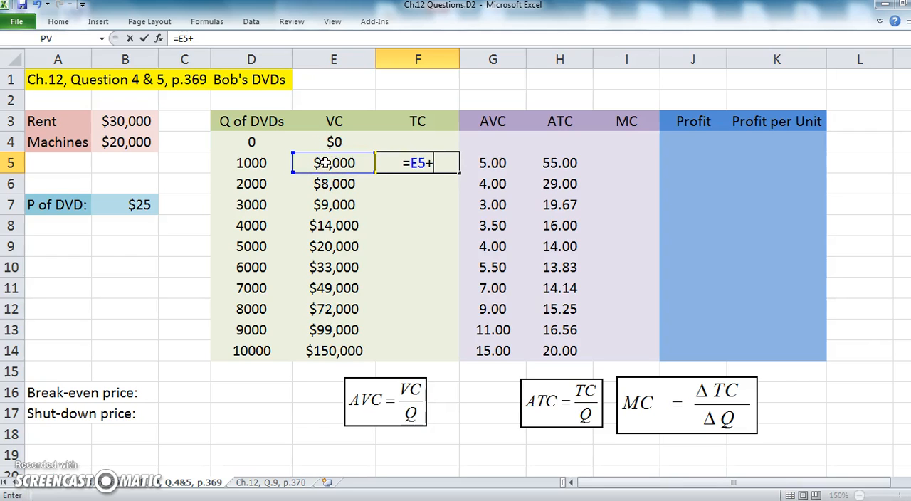
pyautogui.click(135, 121)
pyautogui.write('+')
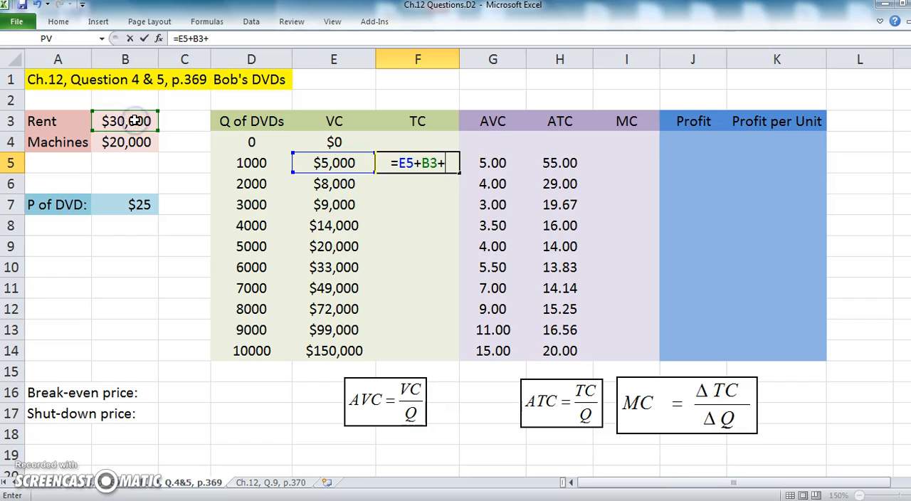
pyautogui.click(125, 141)
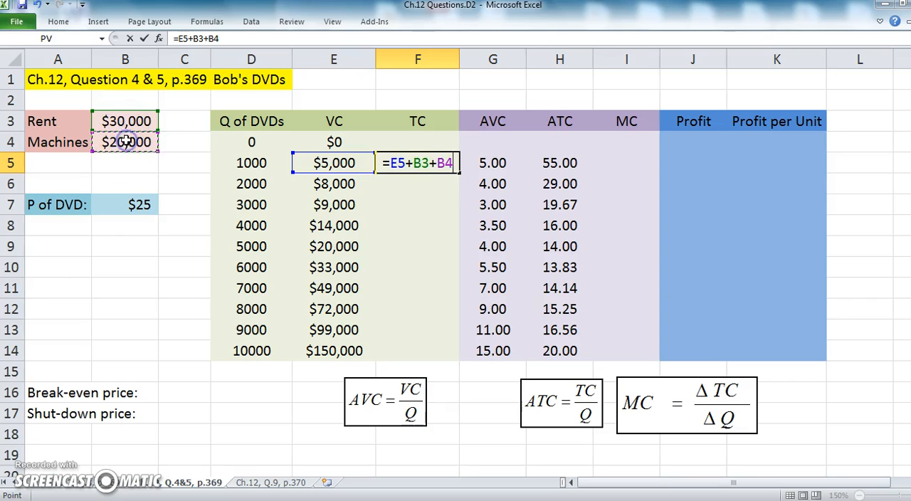
pyautogui.press('Return')
# Make the rent and machines references in F5 absolute, giving =E5+$B$3+$B$4, and fill the formula down to F14
pyautogui.doubleClick(414, 163)
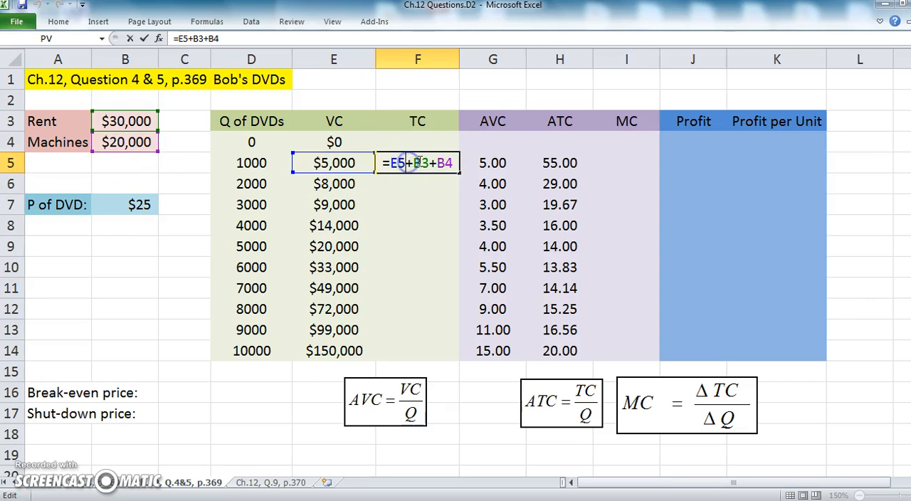
pyautogui.press('F4')
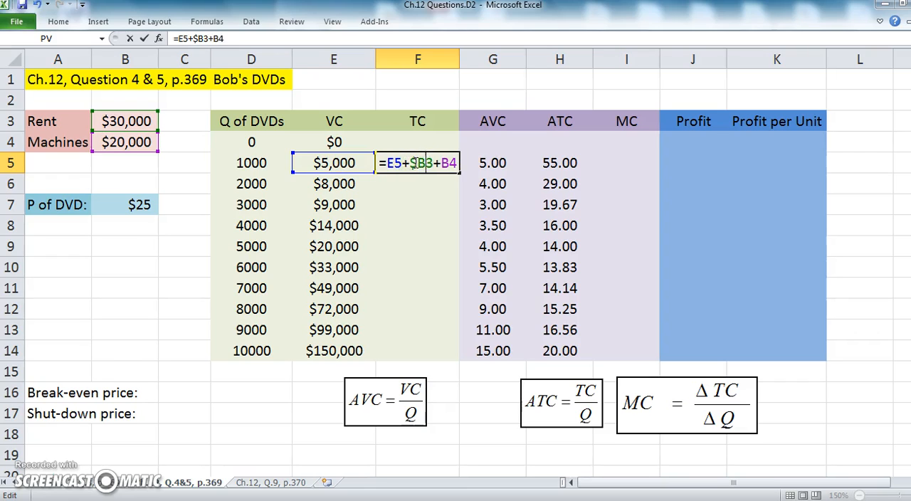
pyautogui.press('F4')
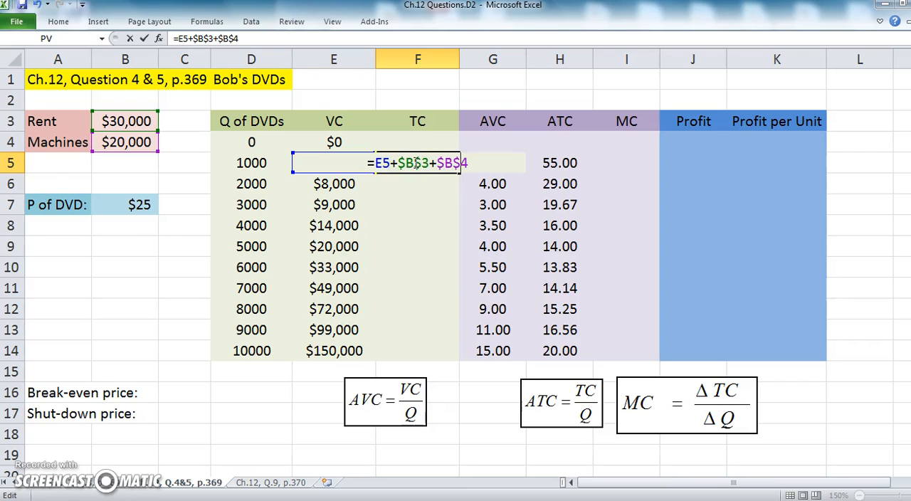
pyautogui.press('Return')
pyautogui.click(415, 162)
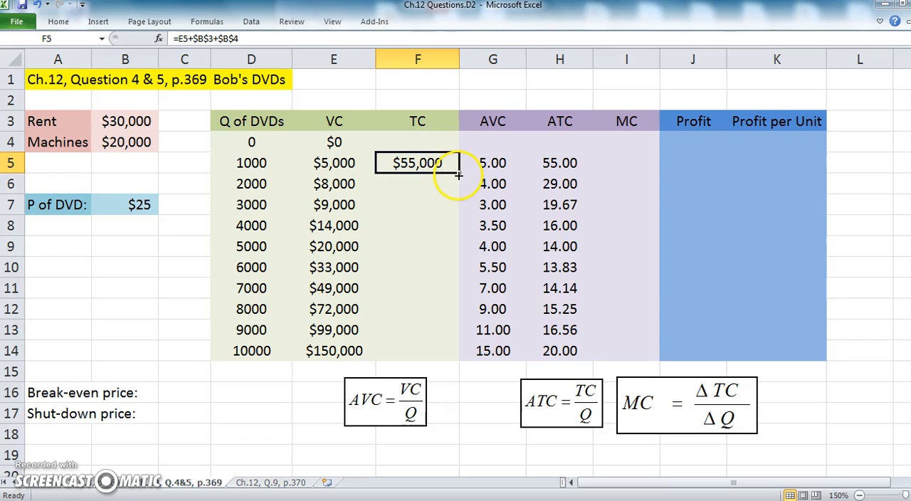
pyautogui.doubleClick(459, 174)
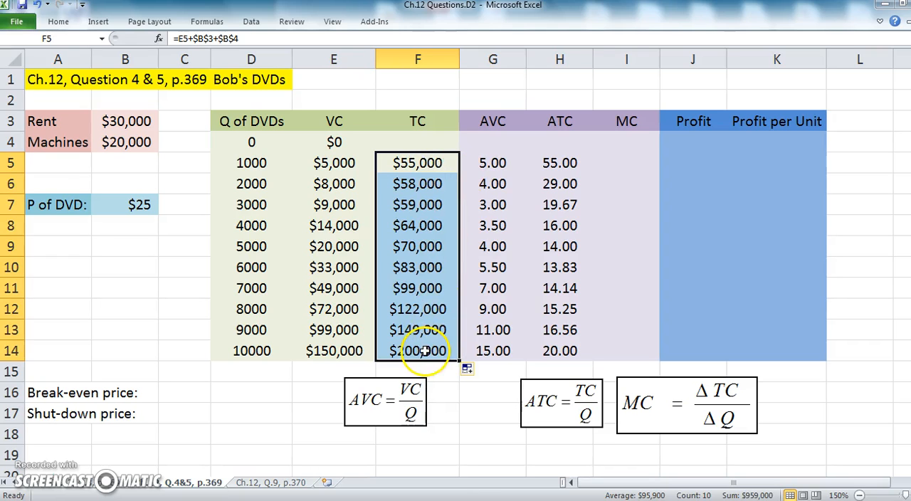
# Check the cell references of the filled total cost formulas in F9 through F13
pyautogui.doubleClick(423, 309)
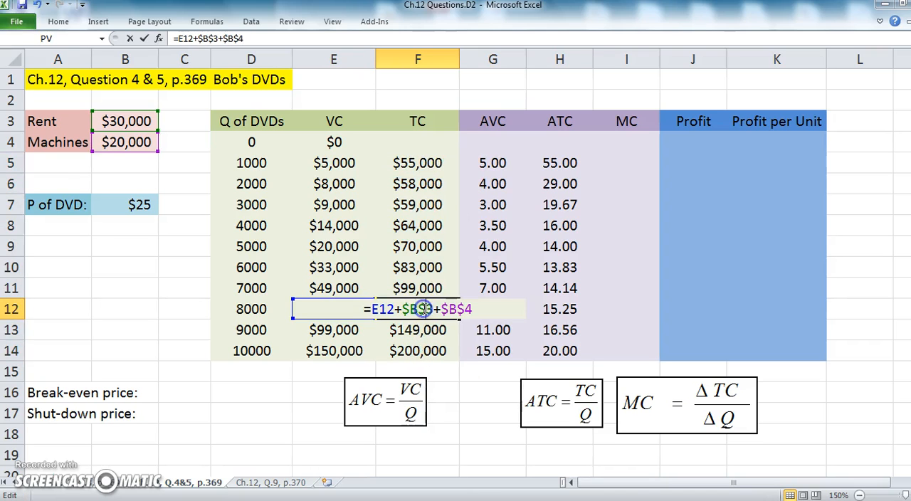
pyautogui.press('Return')
pyautogui.doubleClick(425, 246)
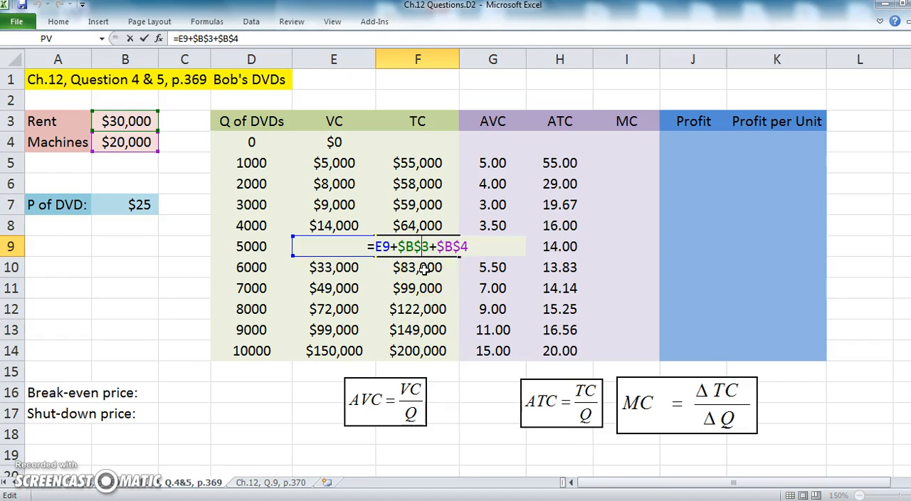
pyautogui.press('Return')
pyautogui.doubleClick(423, 267)
pyautogui.press('Return')
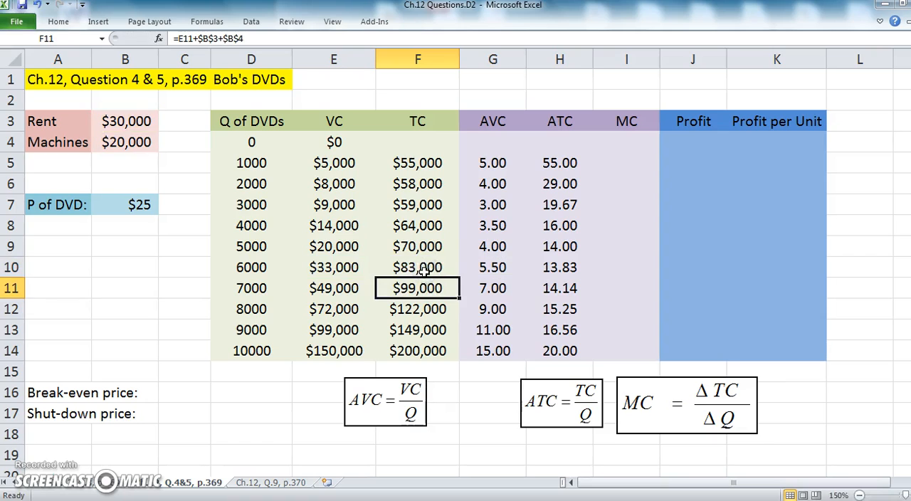
pyautogui.doubleClick(425, 288)
pyautogui.press('Return')
pyautogui.doubleClick(423, 309)
pyautogui.press('Return')
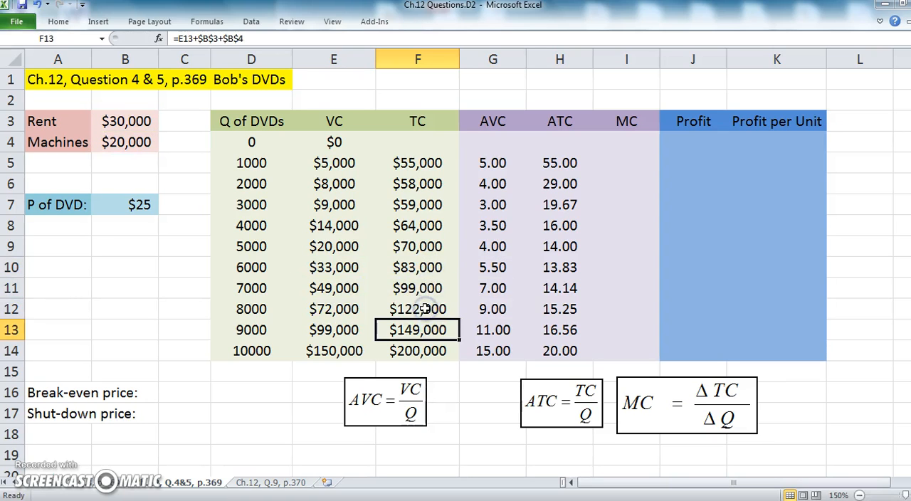
pyautogui.doubleClick(425, 330)
pyautogui.press('Return')
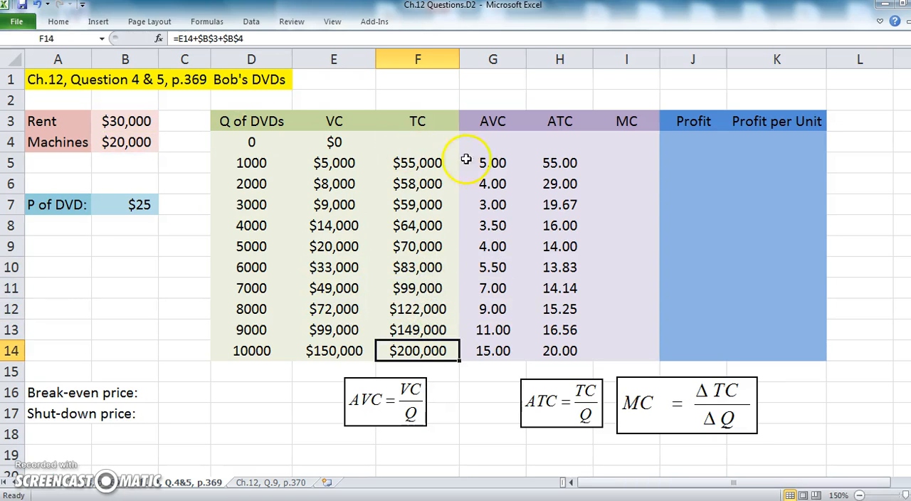
# Clear the old ATC formulas from H4:H14
pyautogui.click(562, 140)
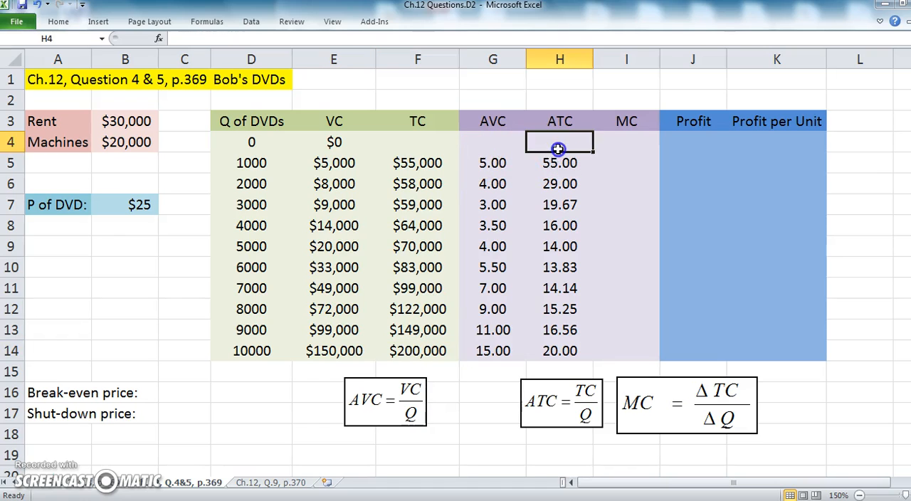
pyautogui.moveTo(575, 147); pyautogui.dragTo(559, 349)
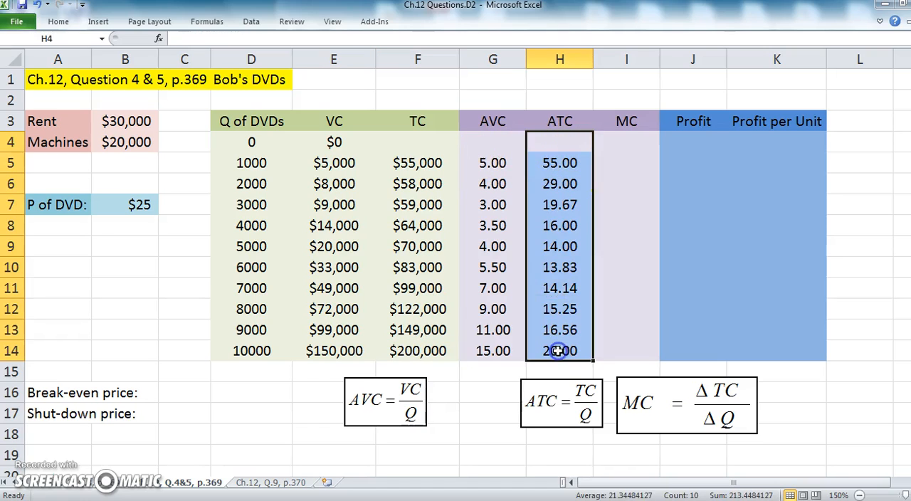
pyautogui.press('Delete')
# Check which cells the AVC formula in G5 refers to
pyautogui.click(500, 148)
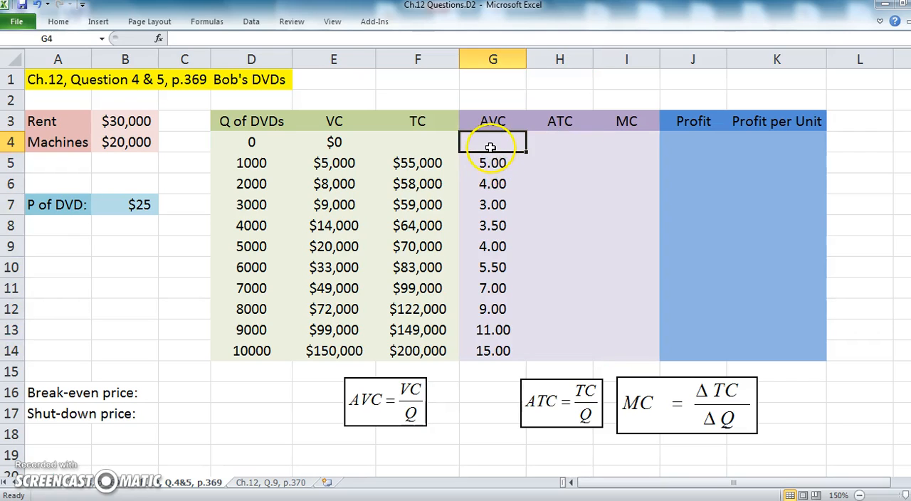
pyautogui.click(491, 161)
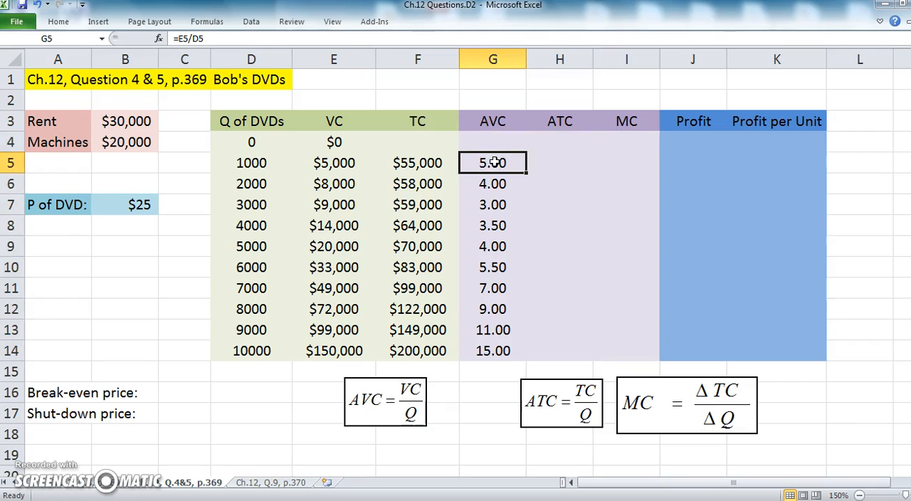
pyautogui.doubleClick(494, 162)
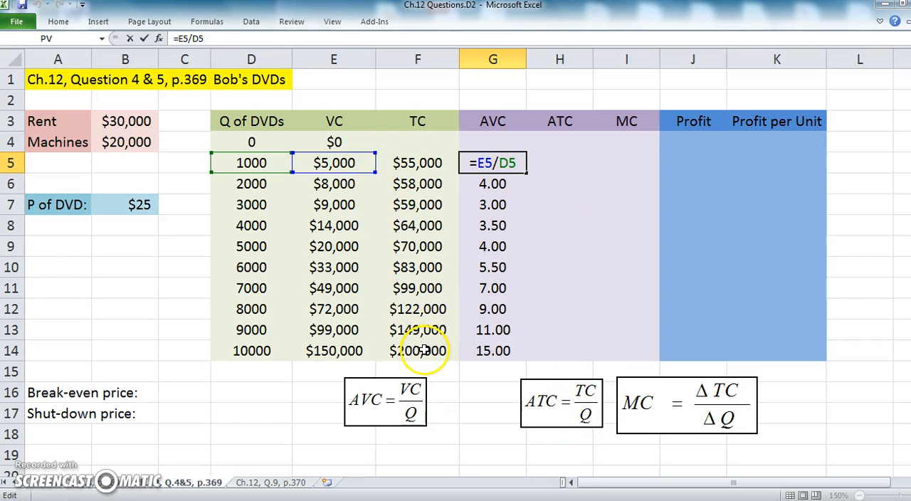
pyautogui.press('Return')
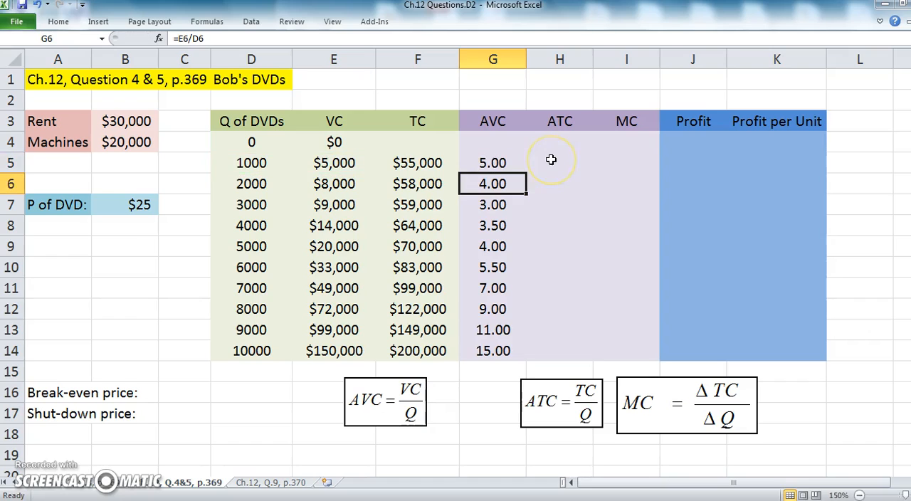
# Lock the quantity column in the AVC formula in G5 so that it reads =E5/$D5
pyautogui.click(554, 165)
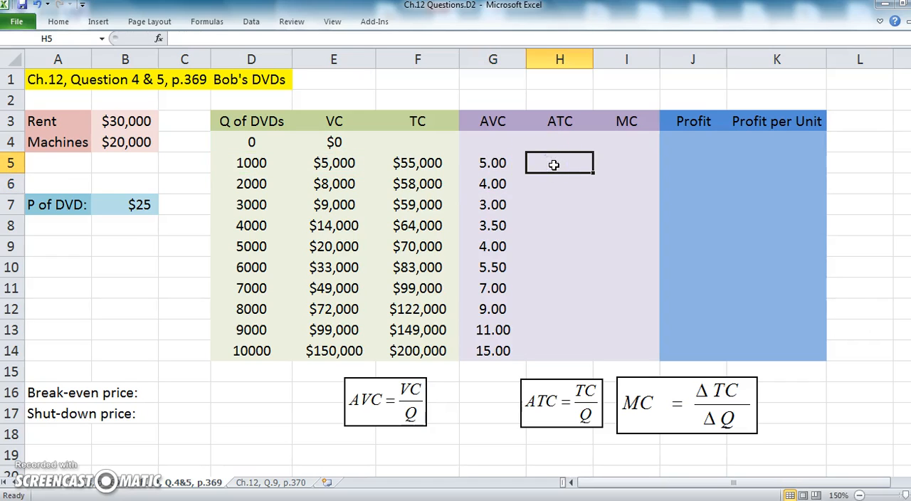
pyautogui.write('=')
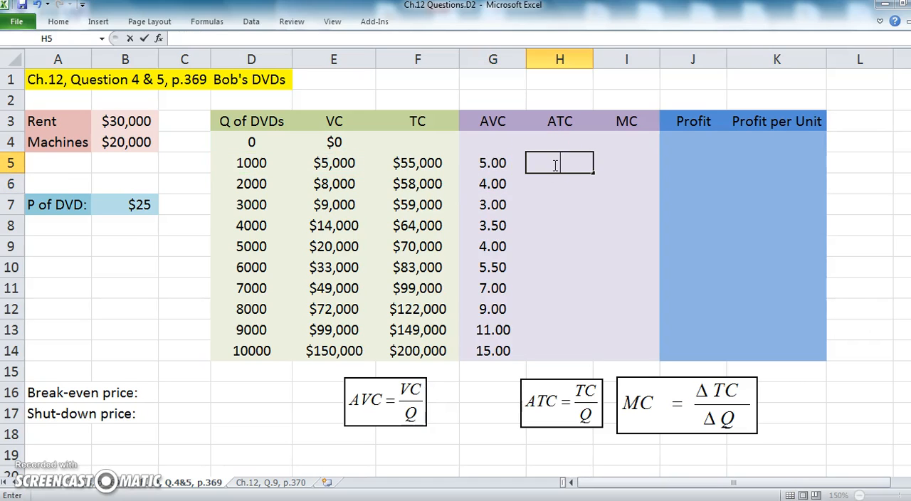
pyautogui.doubleClick(491, 164)
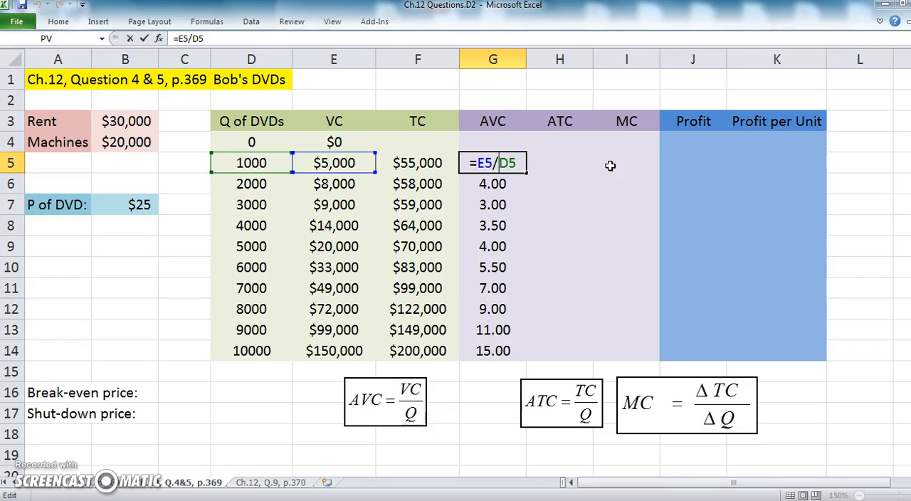
pyautogui.write('$')
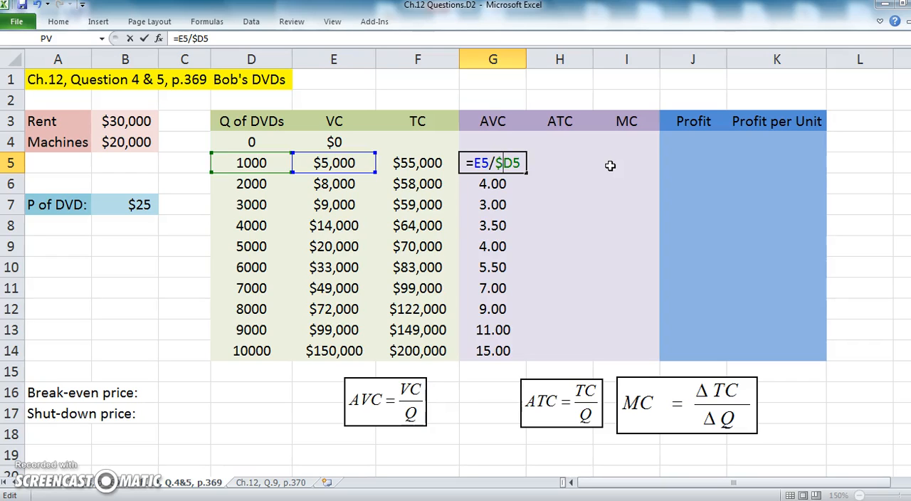
pyautogui.press('Return')
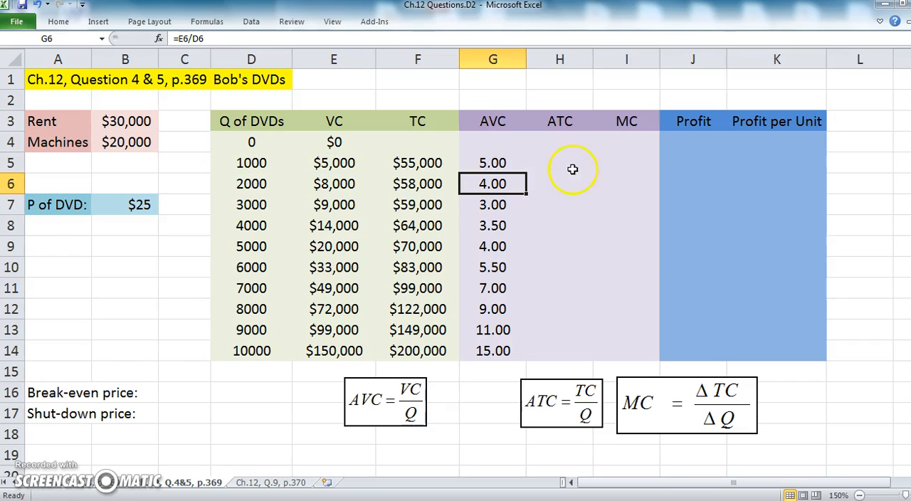
# Fill the G5 formula down the AVC column and across into the ATC column, covering G5:H14
pyautogui.click(496, 165)
pyautogui.doubleClick(527, 173)
pyautogui.click(525, 173)
pyautogui.moveTo(522, 174); pyautogui.dragTo(568, 361)
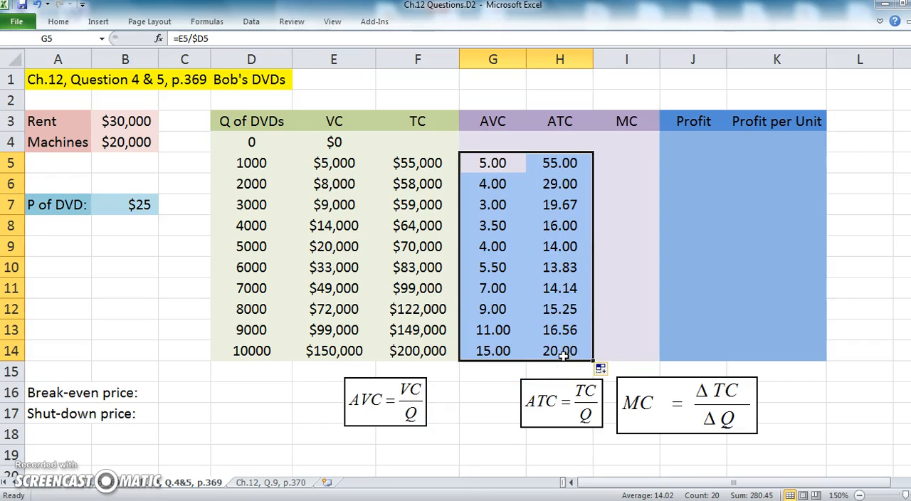
# Compare the cell references of the ATC formula in H5 with those of the AVC formula in G5
pyautogui.doubleClick(564, 162)
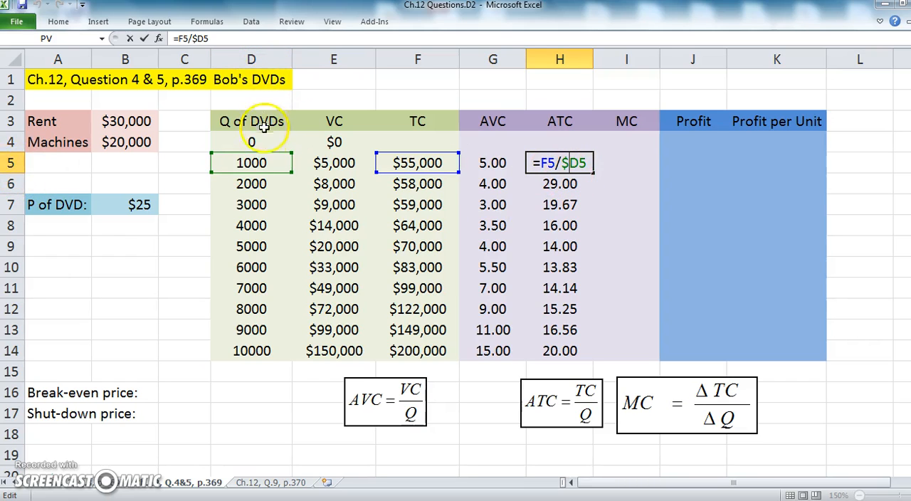
pyautogui.click(582, 183)
pyautogui.click(506, 163)
pyautogui.doubleClick(498, 161)
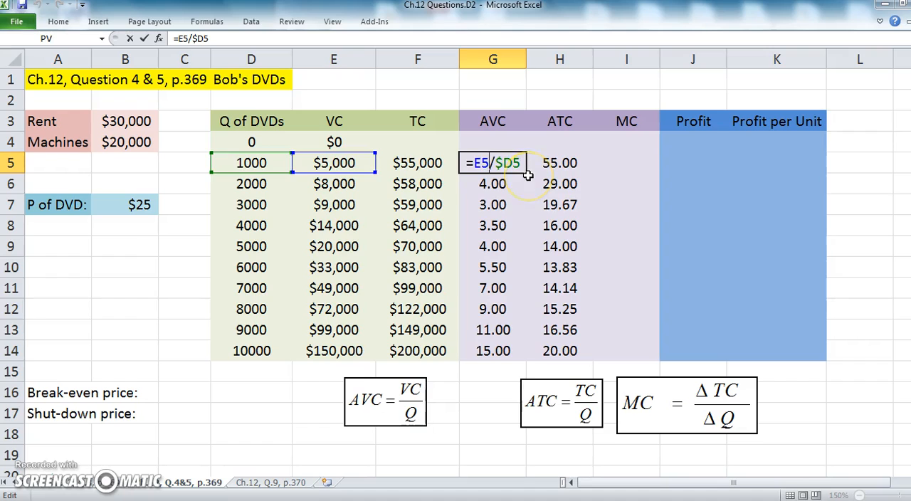
pyautogui.press('Return')
pyautogui.doubleClick(494, 163)
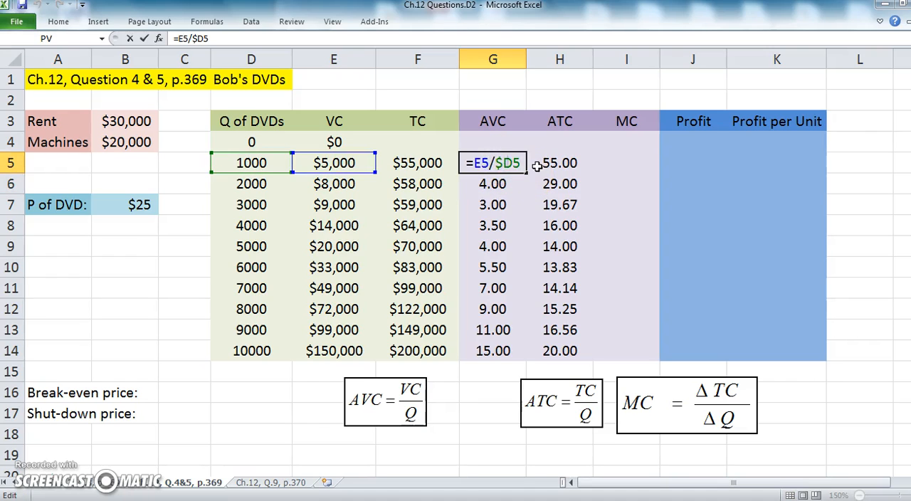
pyautogui.press('Return')
# Clear the filled formulas from H5:H14 and G6:G15, keeping only the AVC formula in G5
pyautogui.moveTo(542, 162); pyautogui.dragTo(553, 351)
pyautogui.press('Delete')
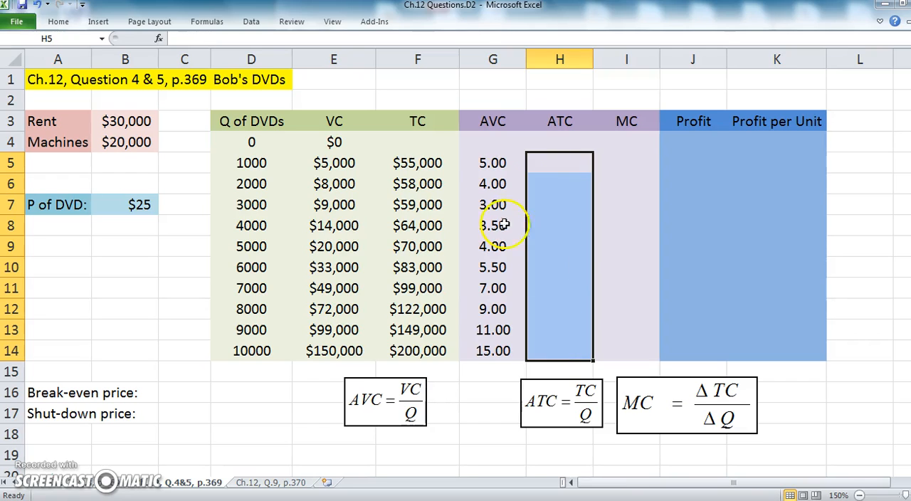
pyautogui.click(492, 161)
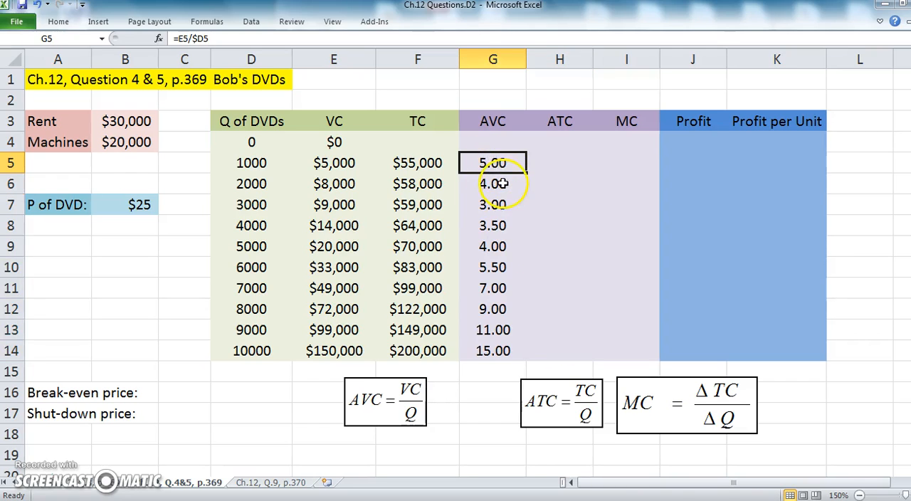
pyautogui.moveTo(499, 183); pyautogui.dragTo(495, 360)
pyautogui.press('Delete')
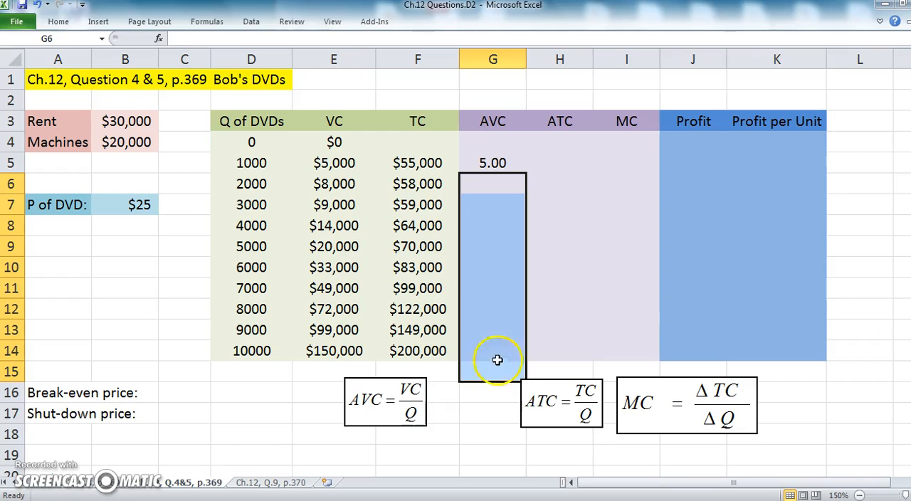
# Fill the formula =E5/$D5 from G5 down to G14, and copy the filled range across into H5:H14
pyautogui.click(504, 163)
pyautogui.doubleClick(505, 163)
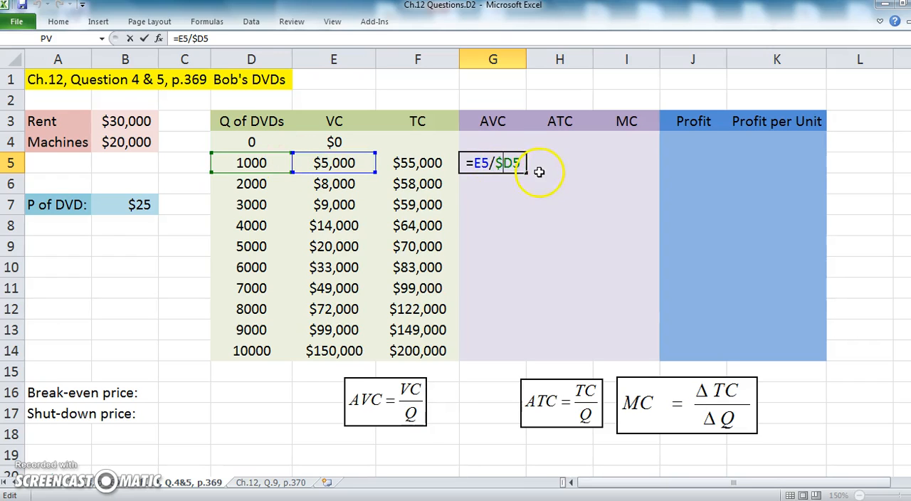
pyautogui.press('Return')
pyautogui.click(520, 165)
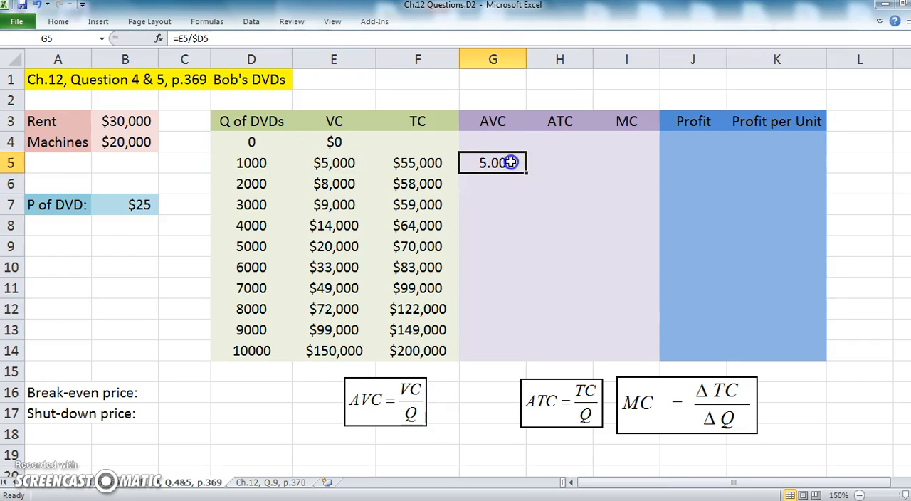
pyautogui.doubleClick(525, 175)
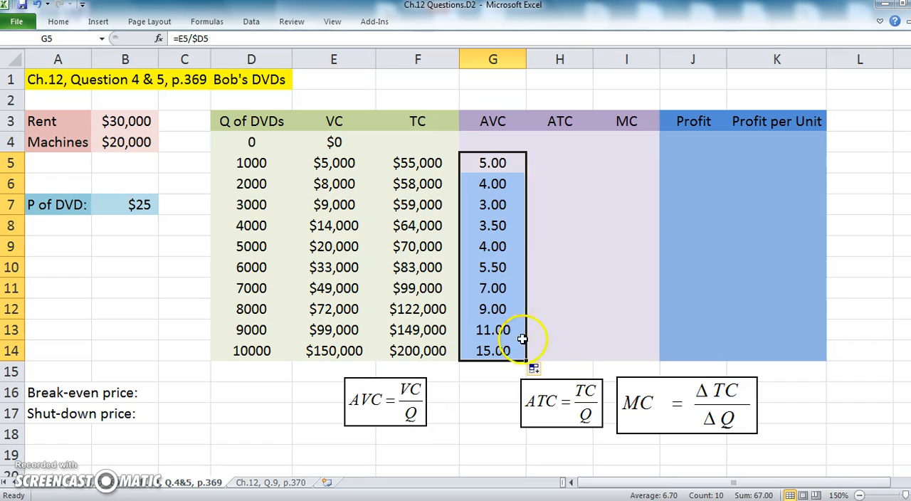
pyautogui.moveTo(527, 361); pyautogui.dragTo(565, 352)
# Check the cell references of the copied ATC formulas in H11, H12 and H13
pyautogui.click(564, 293)
pyautogui.hotkey('ctrl', 'Down')
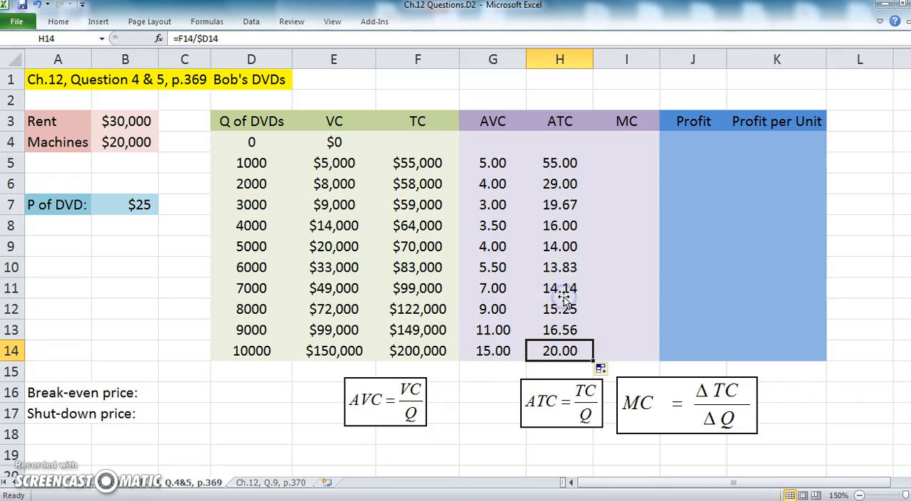
pyautogui.doubleClick(563, 295)
pyautogui.hotkey('shift', 'Return')
pyautogui.doubleClick(565, 308)
pyautogui.press('Return')
pyautogui.doubleClick(565, 333)
pyautogui.press('Return')
# Enter the marginal cost formula =(F5-F4)/(D5-D4) in cell I5
pyautogui.click(626, 163)
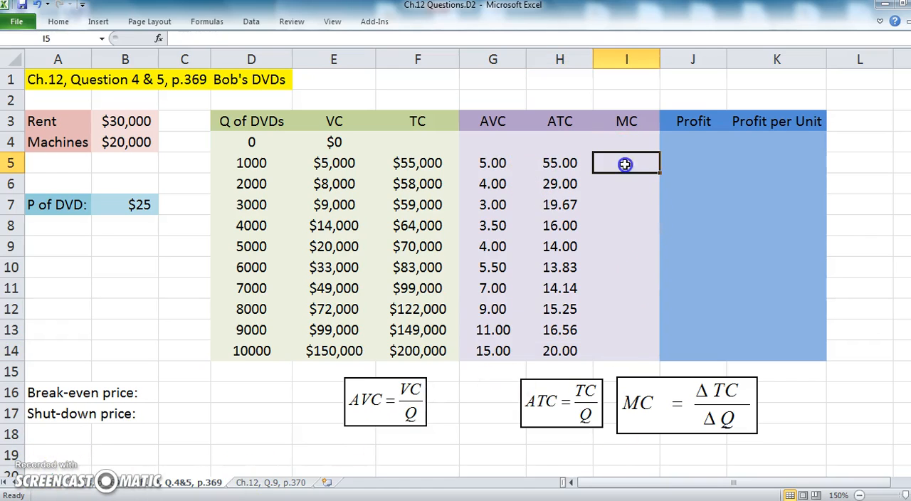
pyautogui.write('=')
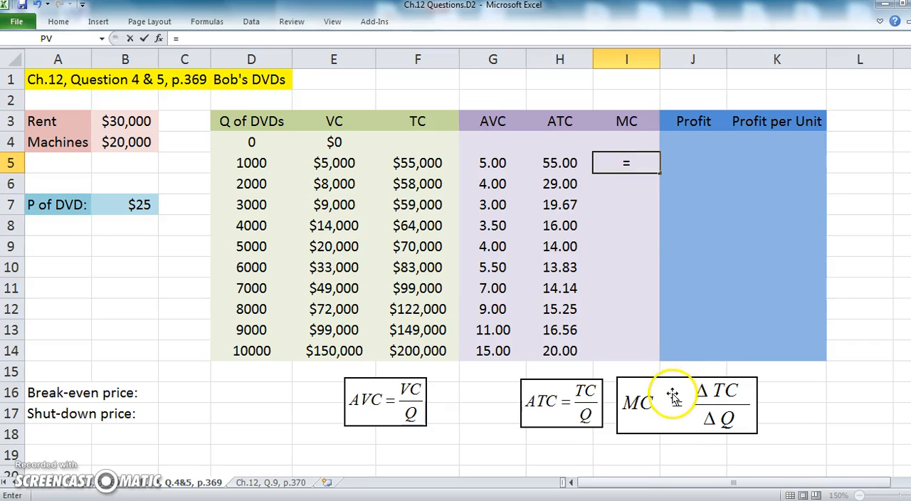
pyautogui.write('(')
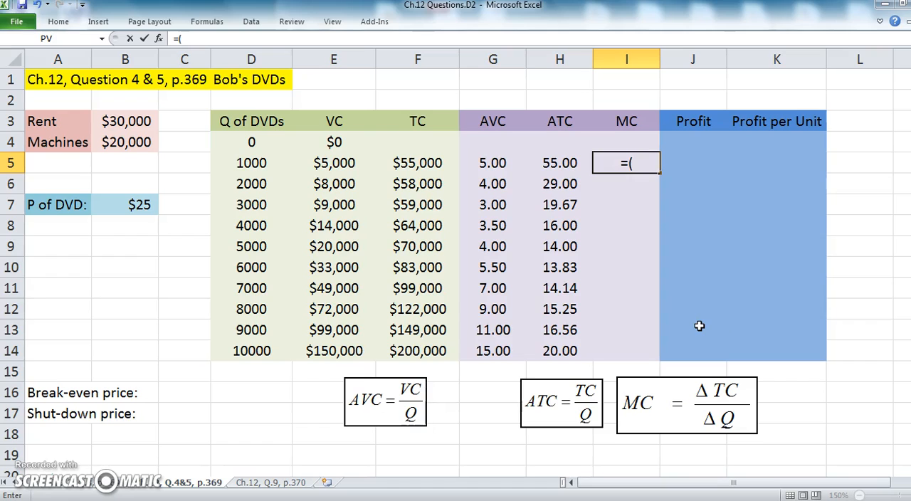
pyautogui.click(422, 164)
pyautogui.write('-')
pyautogui.click(419, 143)
pyautogui.write(')/')
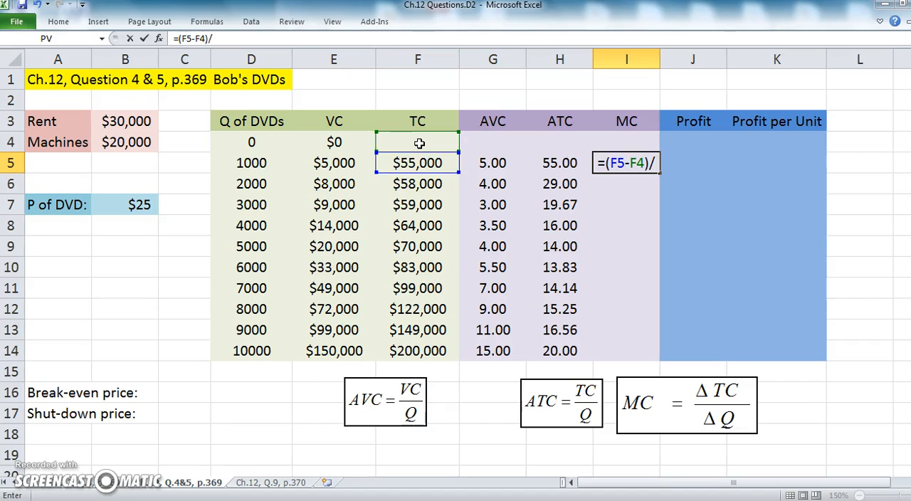
pyautogui.write('(')
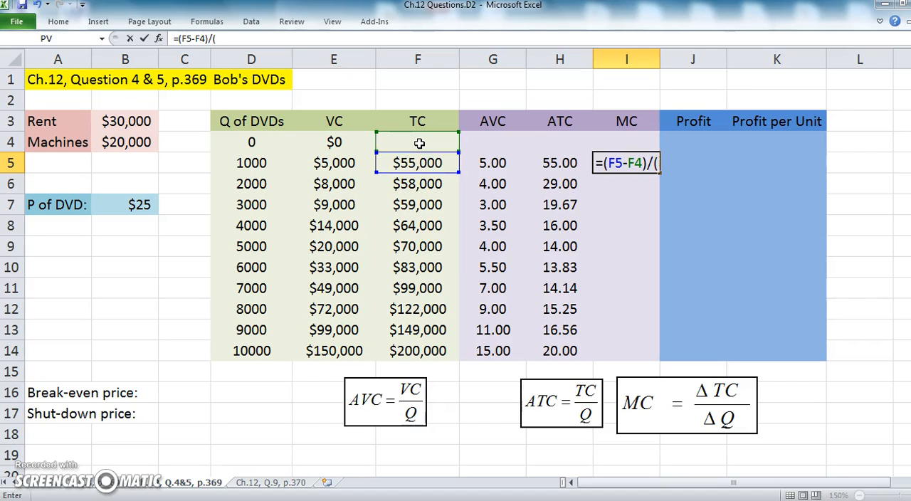
pyautogui.click(263, 163)
pyautogui.write('-')
pyautogui.click(252, 141)
pyautogui.write(')')
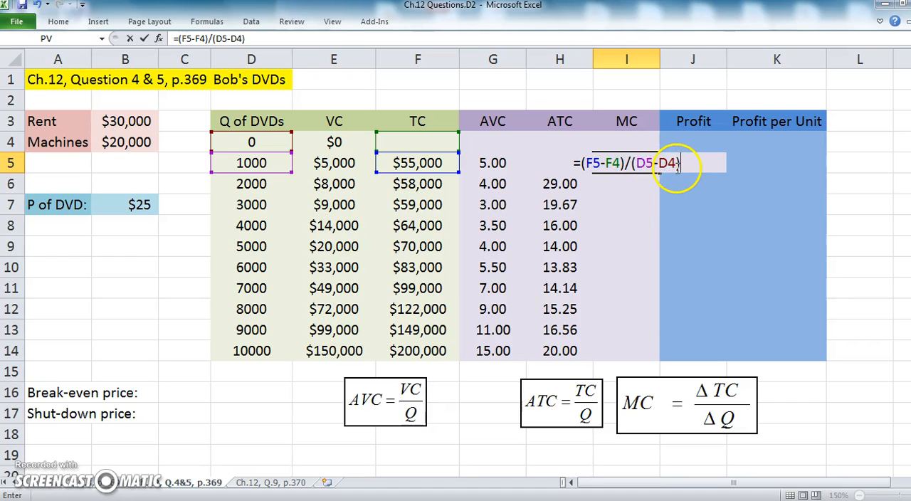
pyautogui.press('Return')
# Fill the MC formula from I5 down to I14 and format the range as Number with two decimal places
pyautogui.click(632, 158)
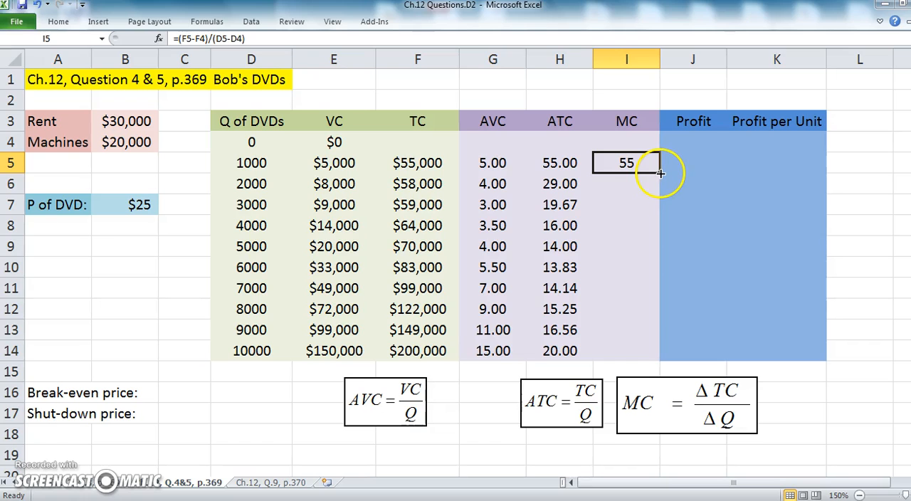
pyautogui.doubleClick(660, 173)
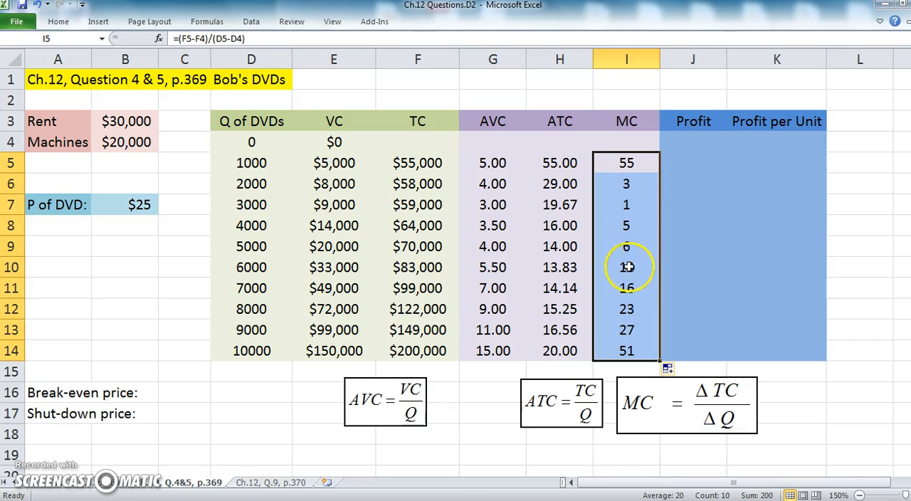
pyautogui.rightClick(637, 178)
pyautogui.click(683, 367)
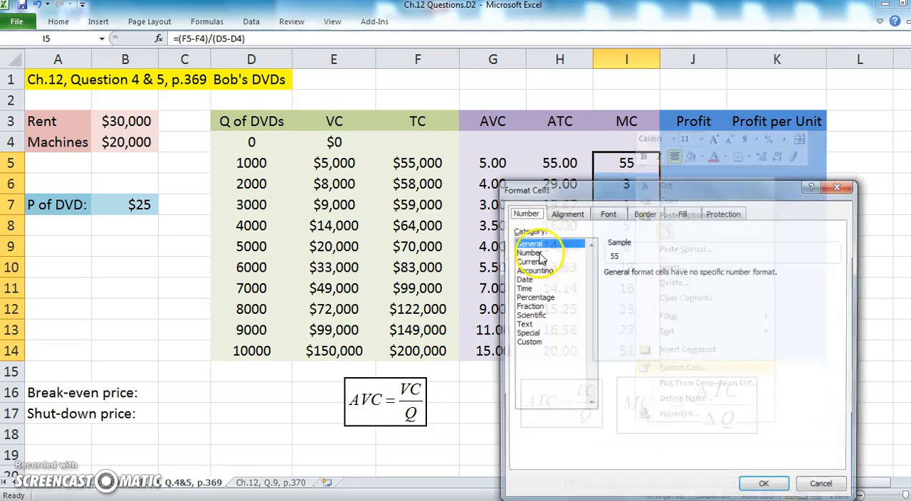
pyautogui.click(526, 252)
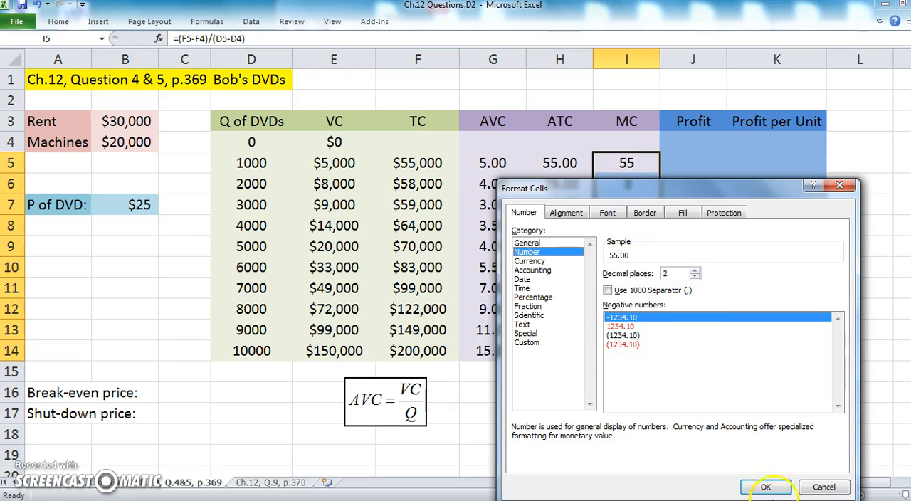
pyautogui.click(765, 487)
# Check the cell references of the copied MC formulas in I6 through I11
pyautogui.click(634, 286)
pyautogui.click(636, 204)
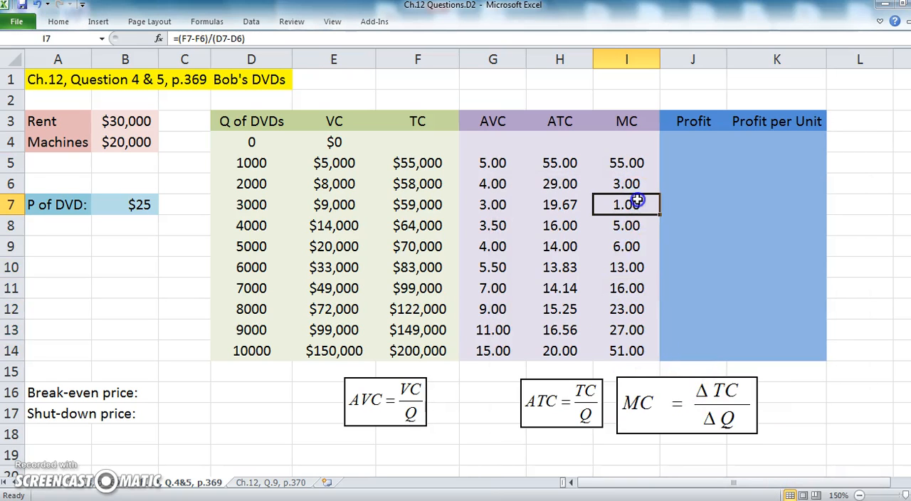
pyautogui.click(643, 184)
pyautogui.doubleClick(637, 205)
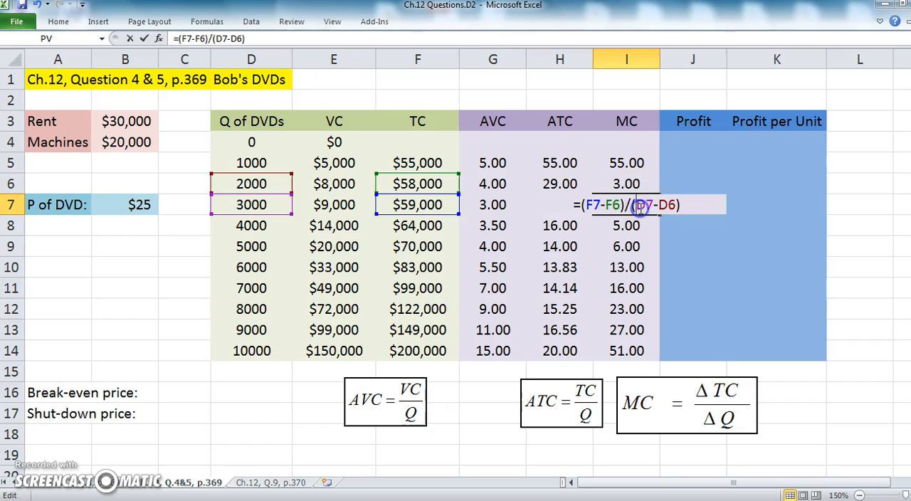
pyautogui.doubleClick(637, 227)
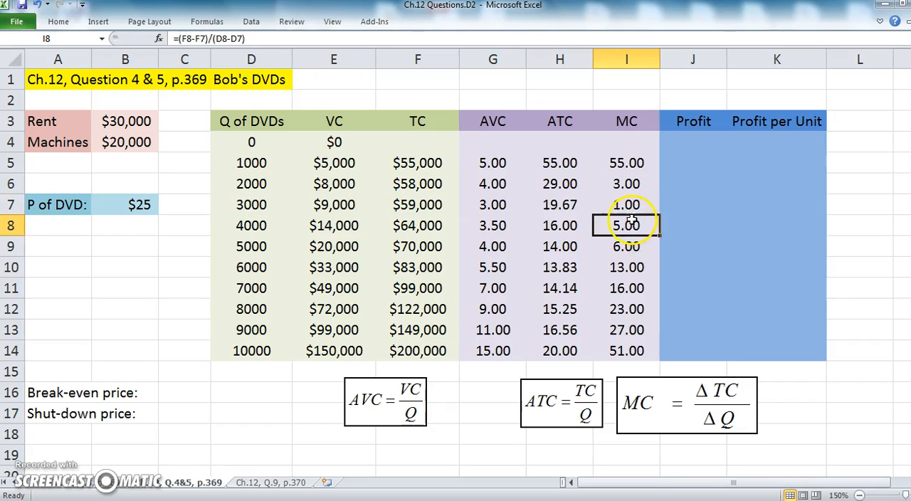
pyautogui.press('Return')
pyautogui.doubleClick(636, 246)
pyautogui.press('Return')
pyautogui.doubleClick(636, 267)
pyautogui.press('Return')
pyautogui.doubleClick(636, 287)
pyautogui.press('Return')
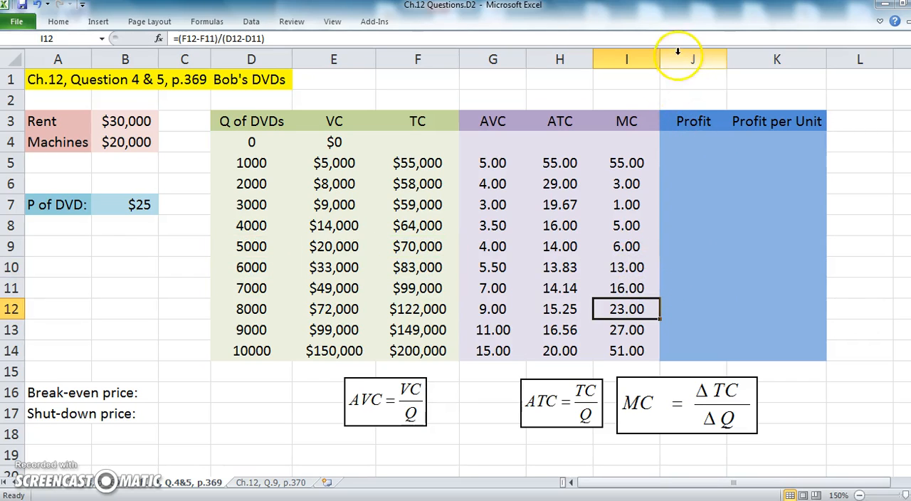
# Change the MC column header in I3 to MC(1)
pyautogui.doubleClick(645, 121)
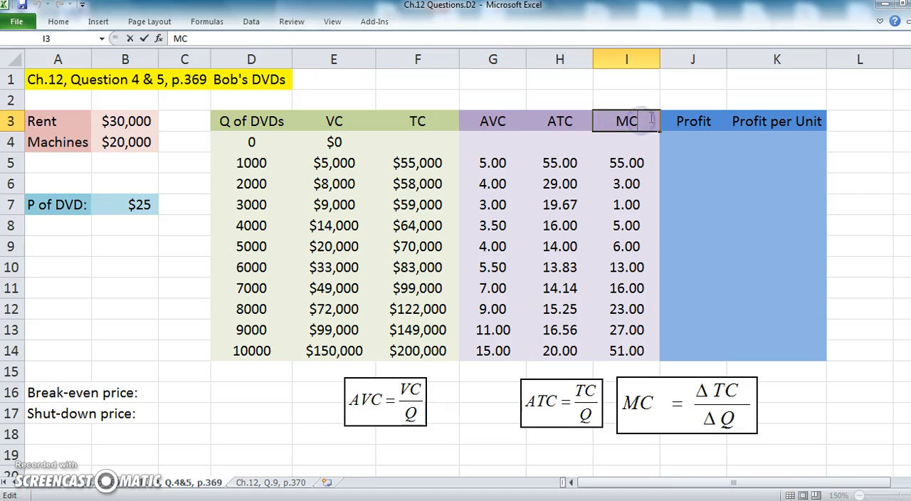
pyautogui.write('(1)')
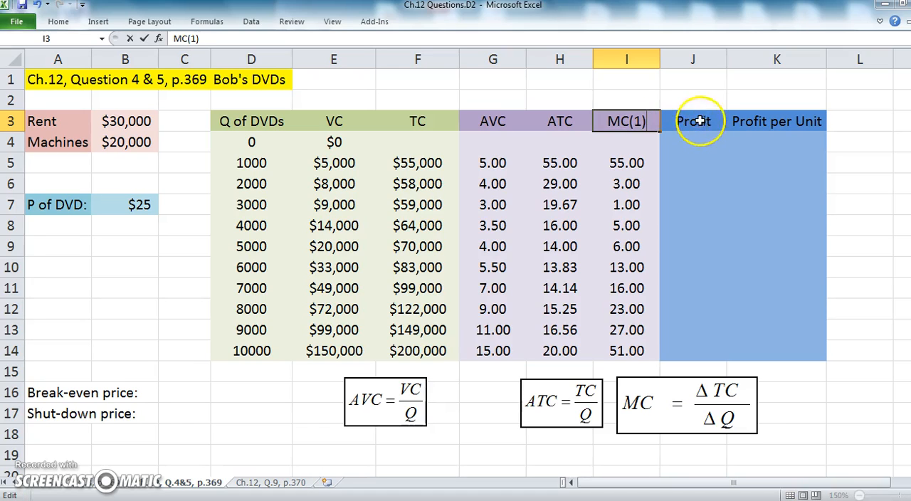
pyautogui.click(700, 121)
# Insert a new column before the Profit column and enter MC(2) as its header in J3
pyautogui.click(694, 58)
pyautogui.rightClick(694, 60)
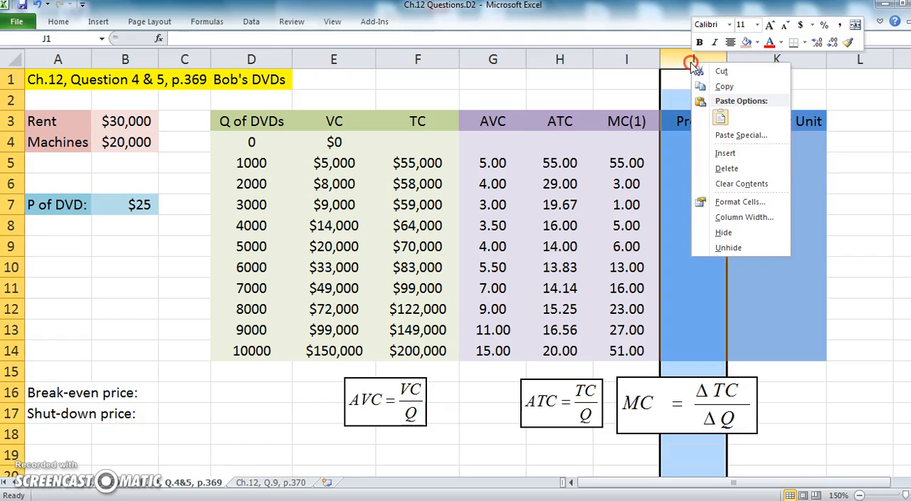
pyautogui.click(732, 154)
pyautogui.click(694, 121)
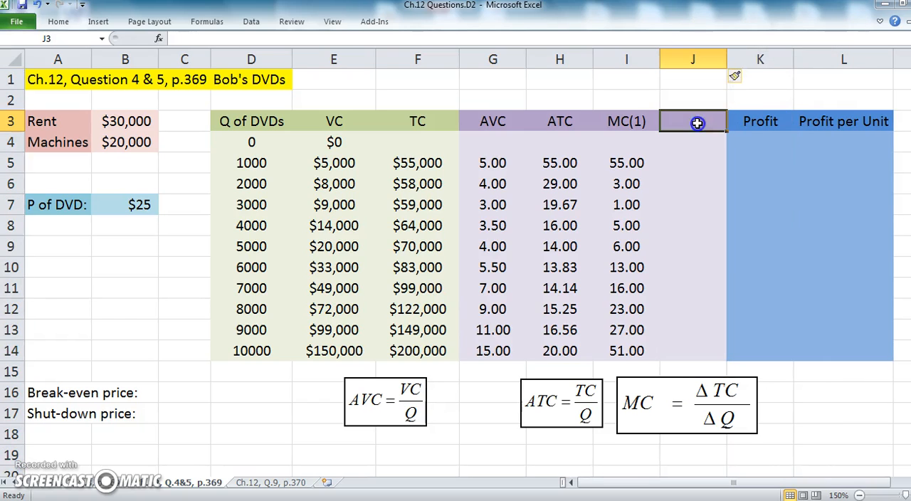
pyautogui.write('MC(2)')
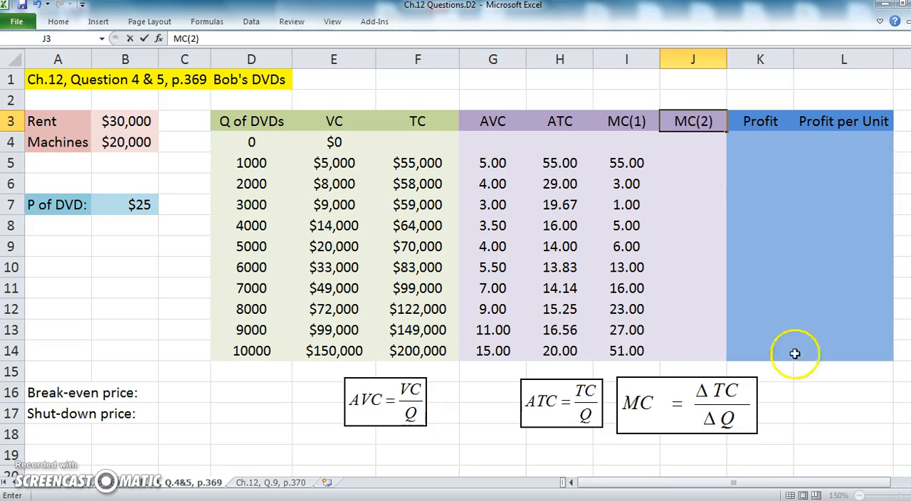
# Open the MC equation object for editing and append an equals sign after ΔTC/ΔQ
pyautogui.doubleClick(712, 420)
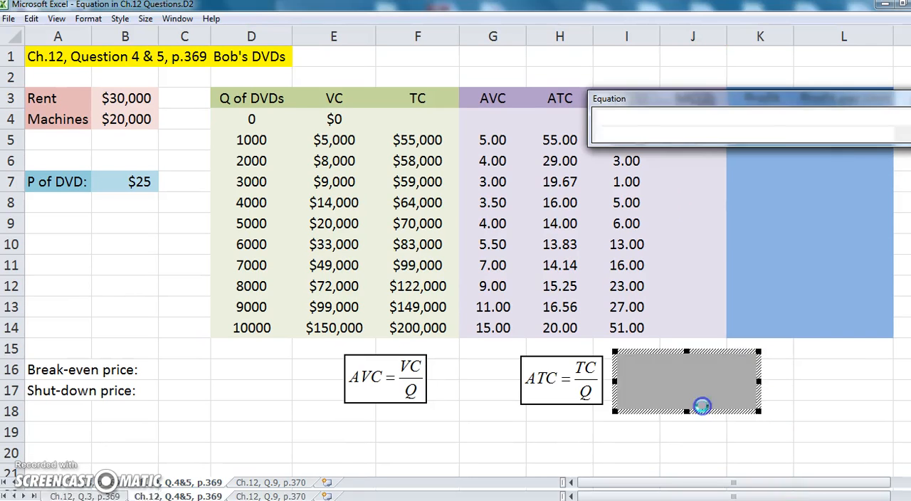
pyautogui.write('= ΔTC/ΔQ =')
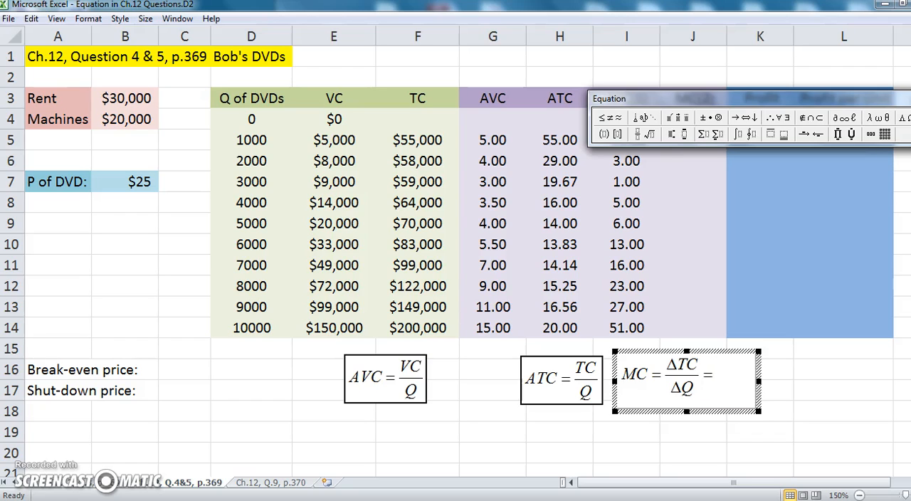
pyautogui.click(639, 134)
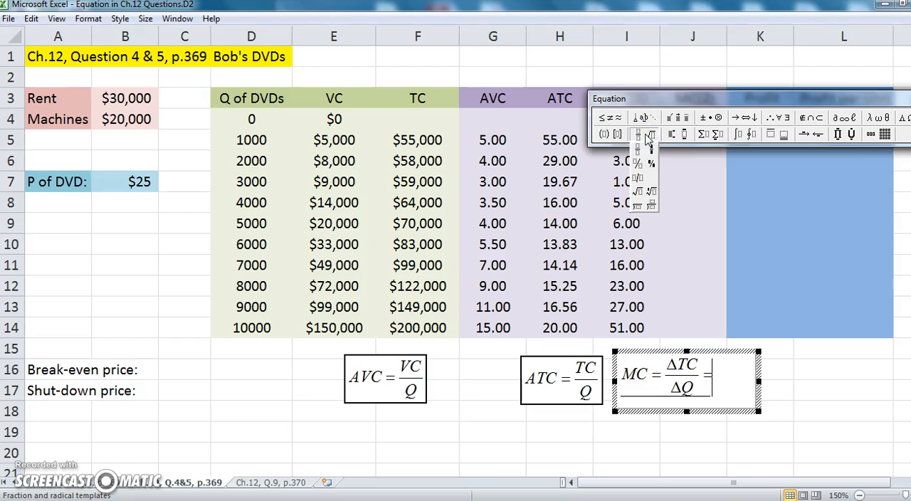
pyautogui.click(638, 148)
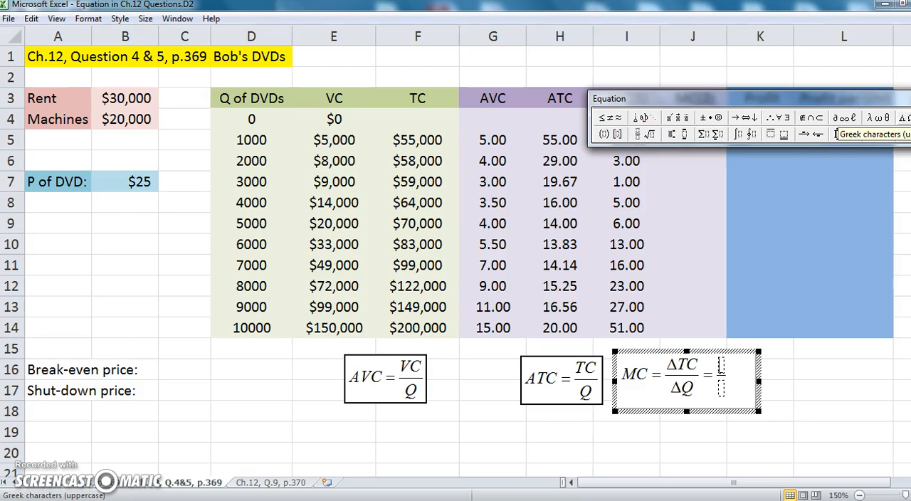
pyautogui.press('BackSpace')
pyautogui.press('BackSpace')
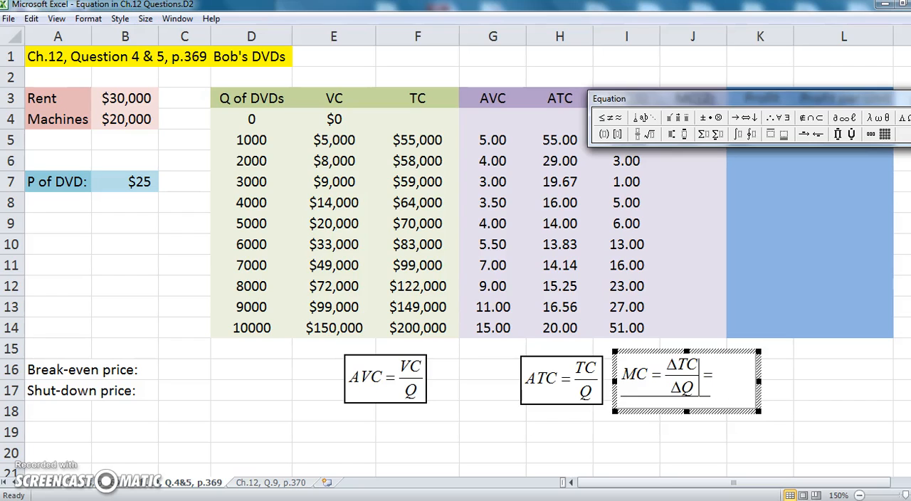
pyautogui.press('BackSpace')
# Paste a copy of the ΔTC/ΔQ fraction after the second equals sign, change its numerator to ΔVC, and close the equation editor
pyautogui.press('Right')
pyautogui.press('Right')
pyautogui.hotkey('ctrl', 'v')
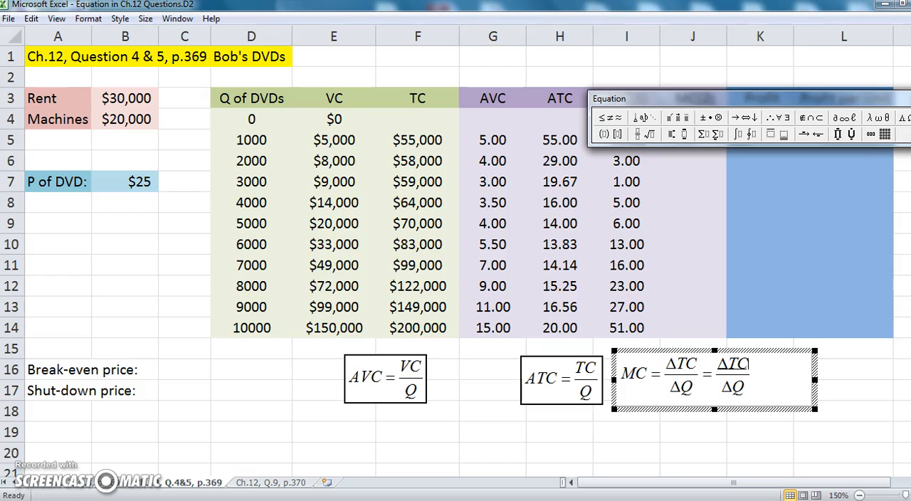
pyautogui.press('BackSpace')
pyautogui.write('V')
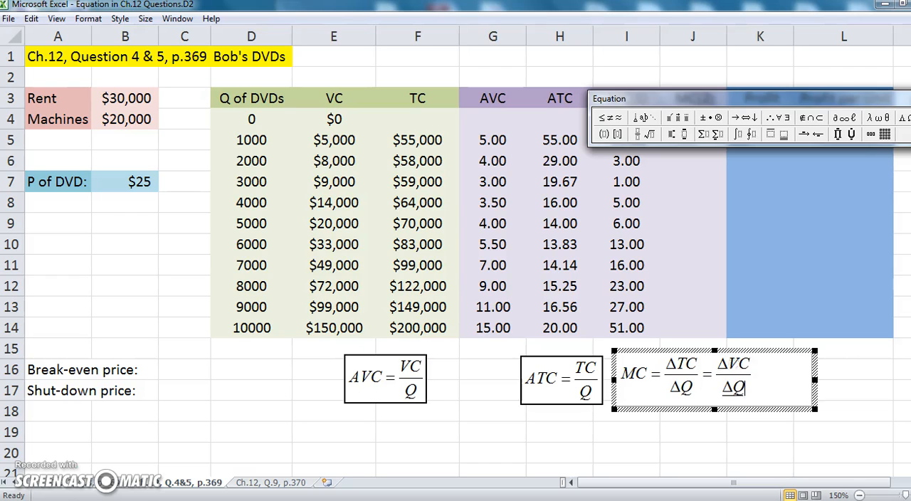
pyautogui.click(693, 439)
pyautogui.click(849, 421)
# Enter the formula =(E5-E4)/(D5-D4) in J5 and fill it down to J14
pyautogui.click(679, 151)
pyautogui.click(710, 165)
pyautogui.write('=(')
pyautogui.click(340, 164)
pyautogui.write('-')
pyautogui.click(339, 142)
pyautogui.write(')/(')
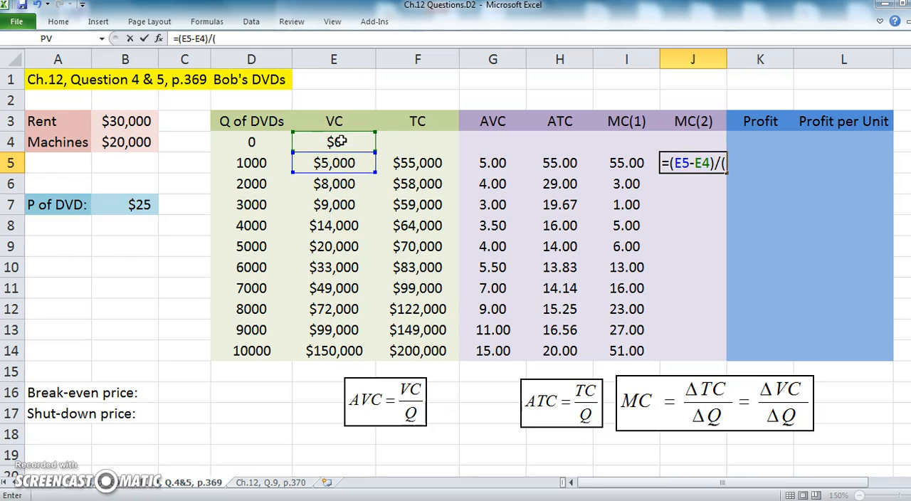
pyautogui.click(264, 163)
pyautogui.write('-')
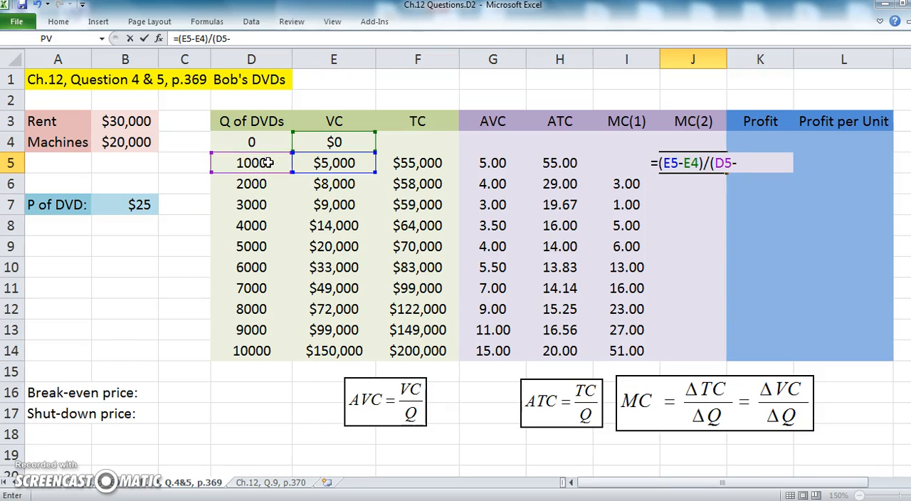
pyautogui.click(254, 142)
pyautogui.write(')')
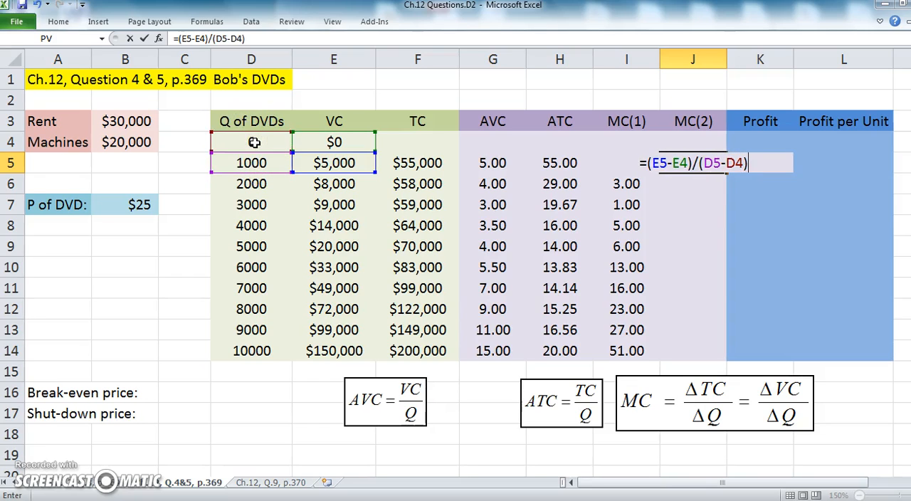
pyautogui.press('Return')
pyautogui.click(694, 164)
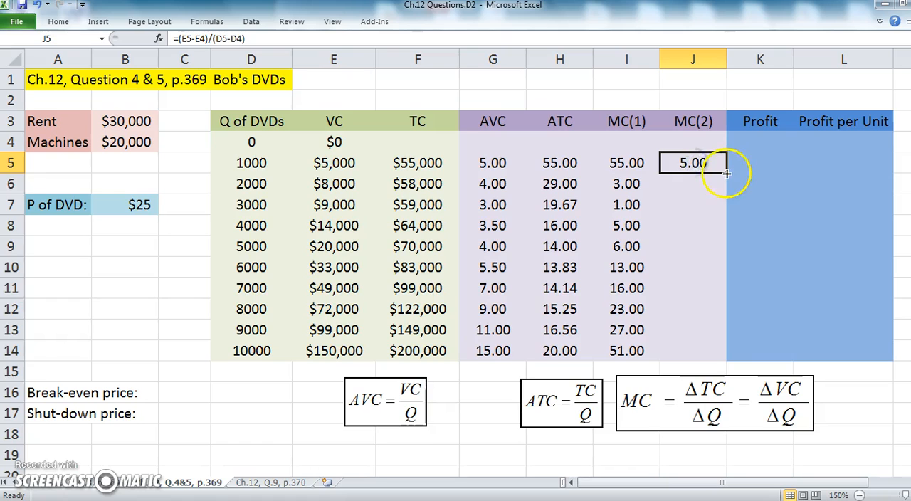
pyautogui.doubleClick(727, 173)
# Compare the MC(1) and MC(2) columns, checking rows 12 to 14 and the formula in J7
pyautogui.click(694, 309)
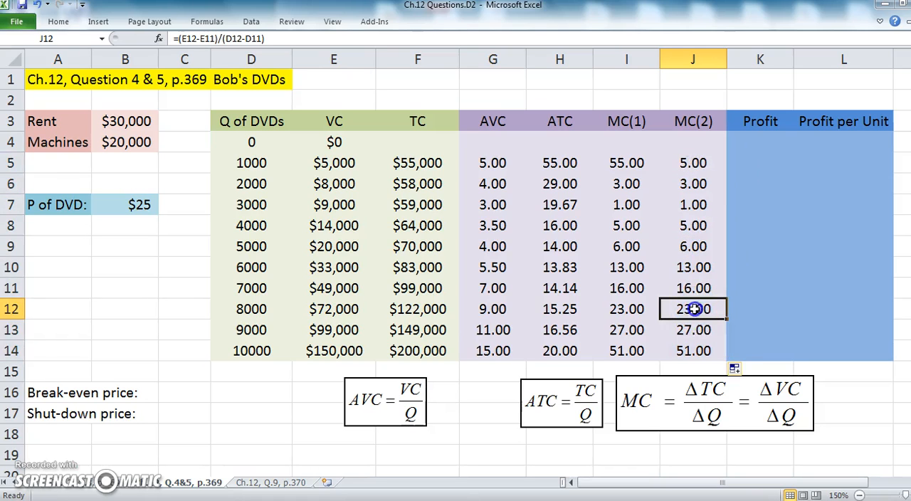
pyautogui.click(630, 331)
pyautogui.click(676, 331)
pyautogui.click(633, 351)
pyautogui.click(685, 350)
pyautogui.click(671, 204)
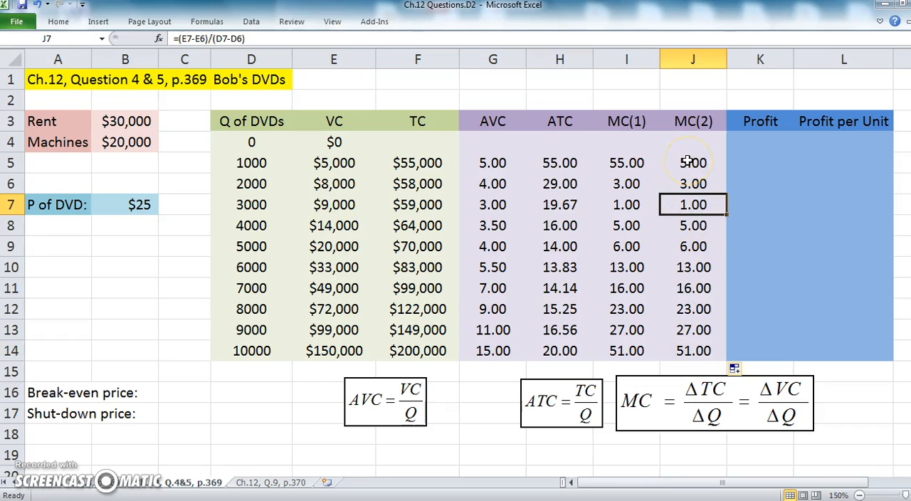
# Enter the formula =MIN(H5:H14) in C16 to calculate the break-even price from the lowest ATC
pyautogui.click(178, 397)
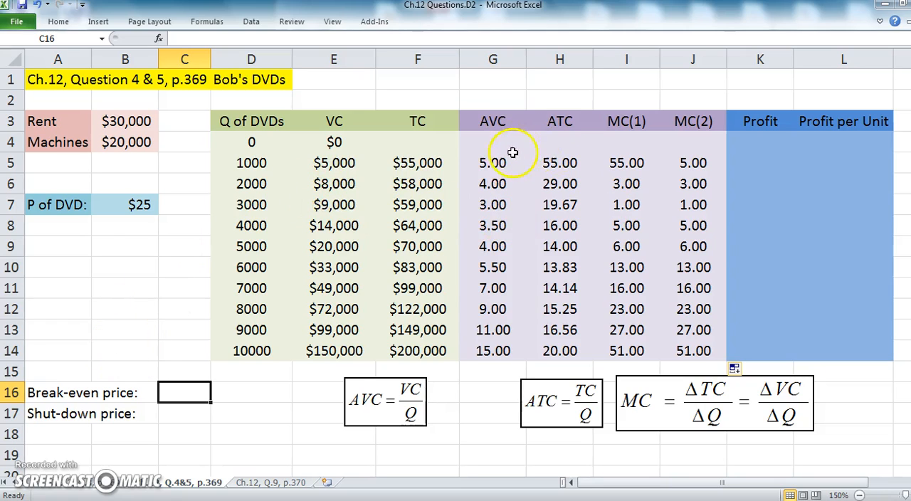
pyautogui.click(562, 268)
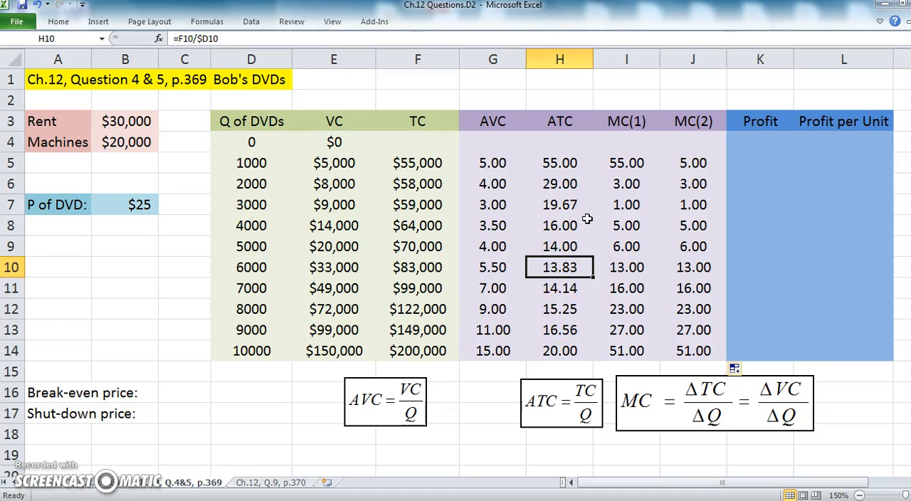
pyautogui.click(181, 392)
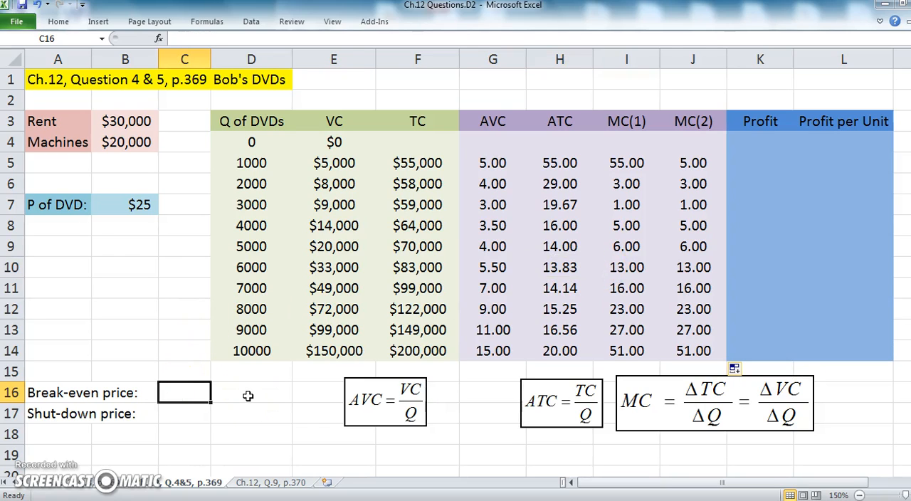
pyautogui.write('=')
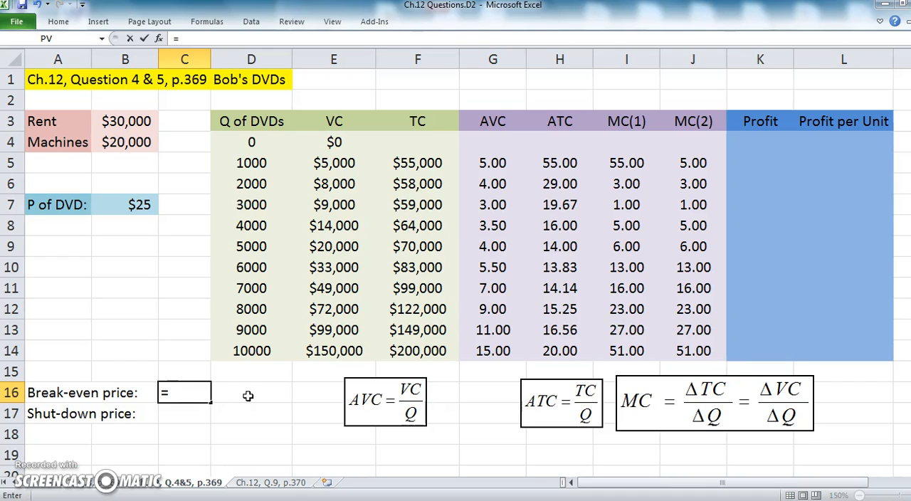
pyautogui.write('MIN')
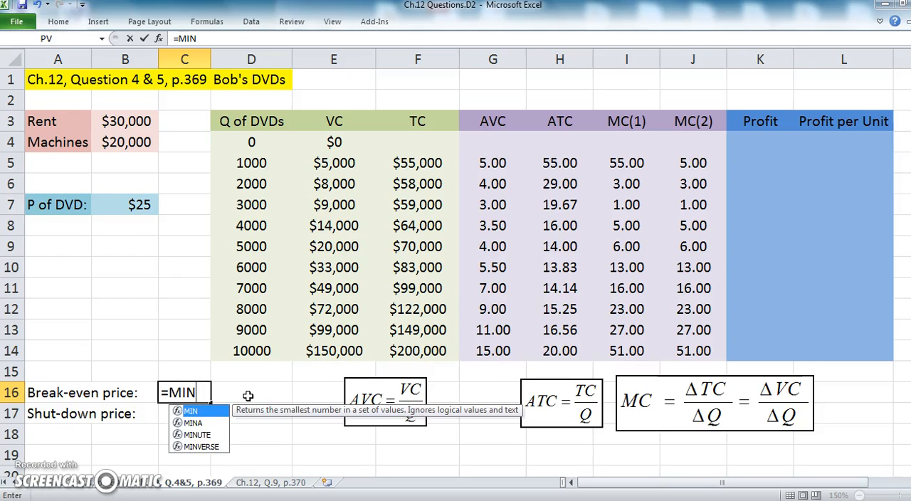
pyautogui.write('(')
pyautogui.moveTo(571, 162); pyautogui.dragTo(571, 351)
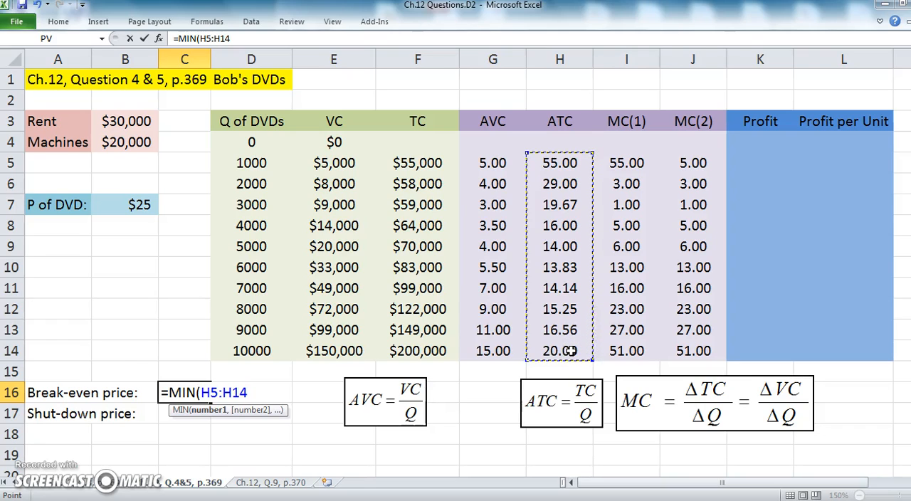
pyautogui.write(')')
pyautogui.press('Return')
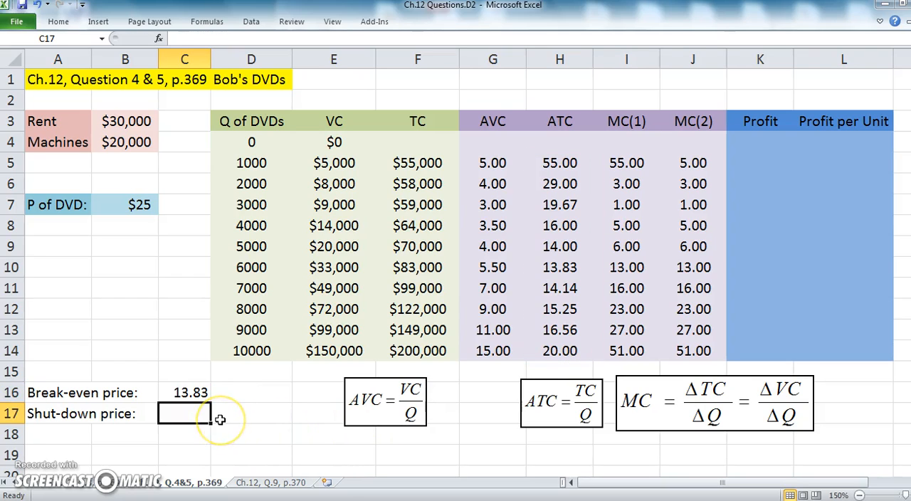
# Enter the formula =MIN(G5:G14) in C17 for the shut-down price and compare it with the AVC in G7
pyautogui.write('=')
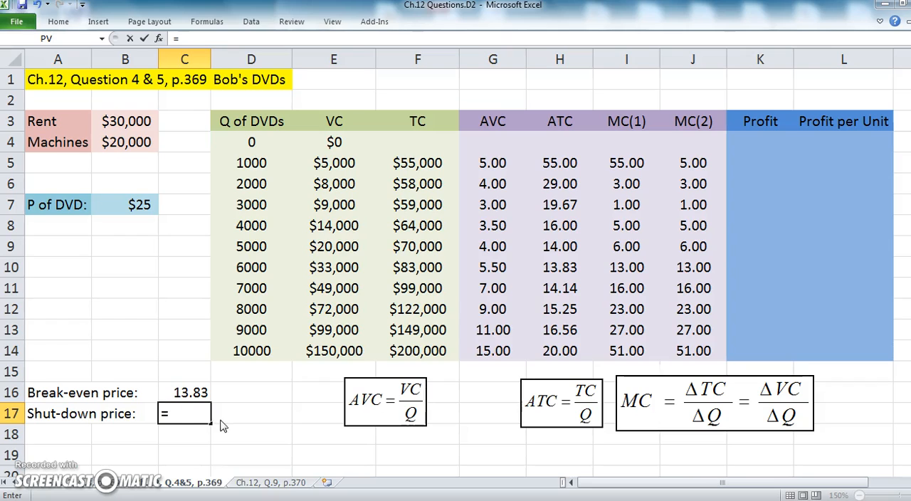
pyautogui.write('MIN(')
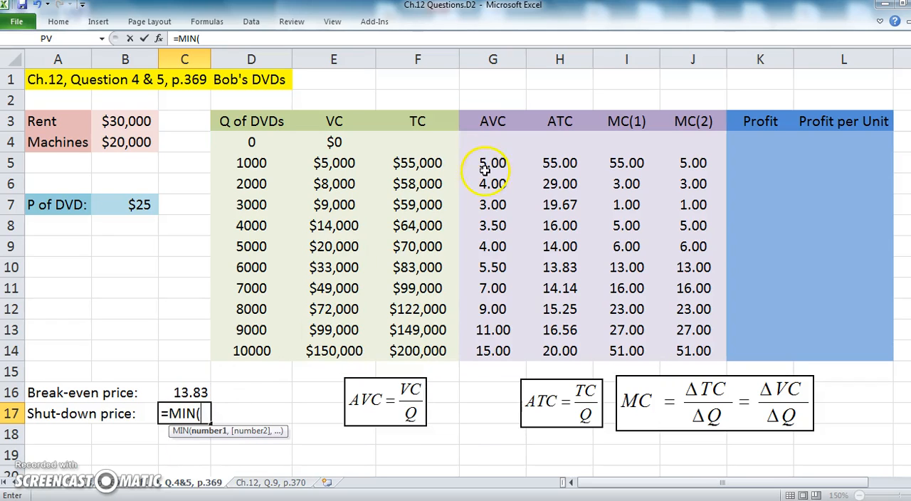
pyautogui.moveTo(491, 163); pyautogui.dragTo(494, 349)
pyautogui.write(')')
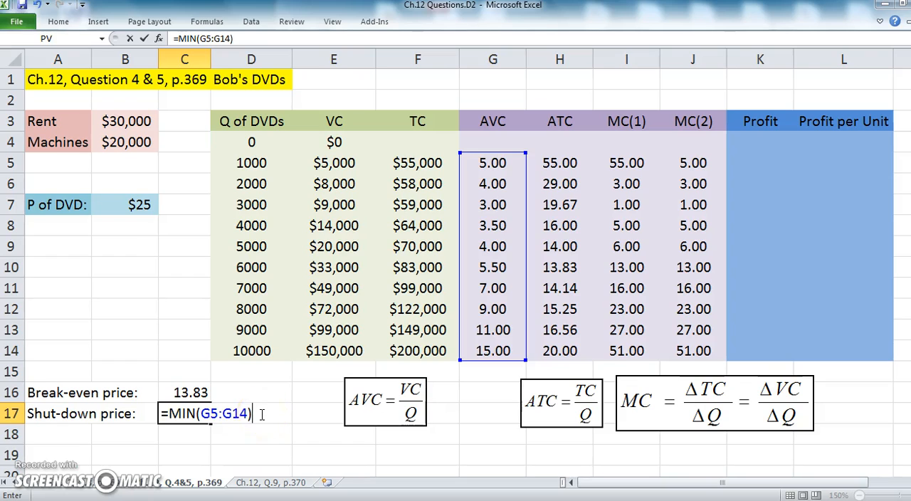
pyautogui.press('Return')
pyautogui.click(503, 202)
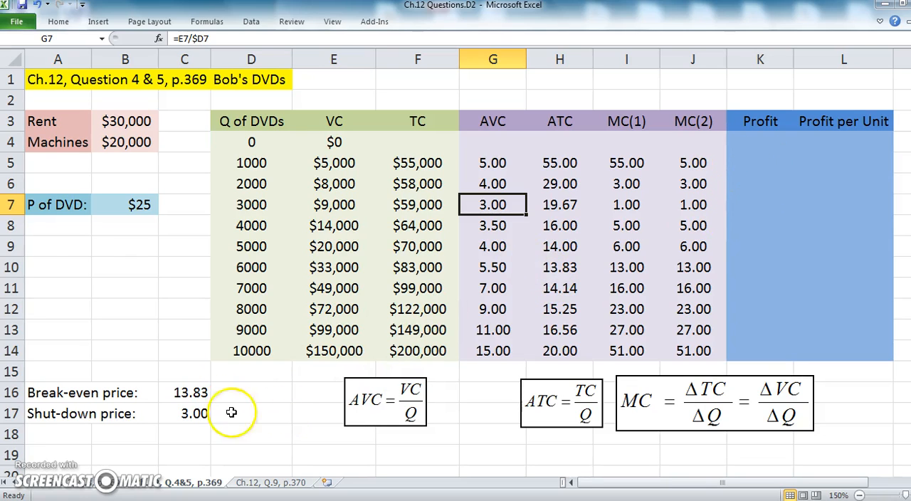
pyautogui.click(149, 335)
pyautogui.click(137, 289)
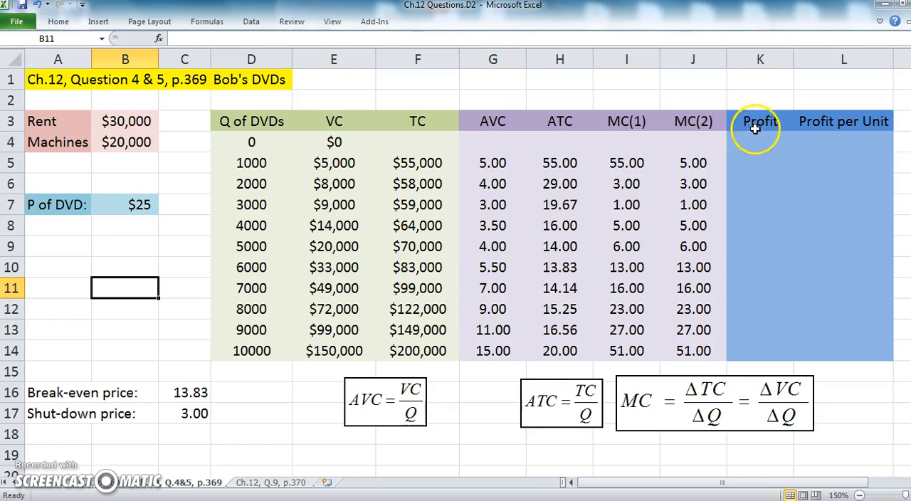
# Shift the AVC, ATC and MC equation boxes closer together beneath columns E to J, freeing the space under the Profit columns
pyautogui.moveTo(546, 390); pyautogui.dragTo(478, 388)
pyautogui.moveTo(661, 384); pyautogui.dragTo(582, 391)
pyautogui.moveTo(411, 393); pyautogui.dragTo(378, 395)
pyautogui.moveTo(467, 393); pyautogui.dragTo(425, 390)
pyautogui.moveTo(562, 390); pyautogui.dragTo(523, 387)
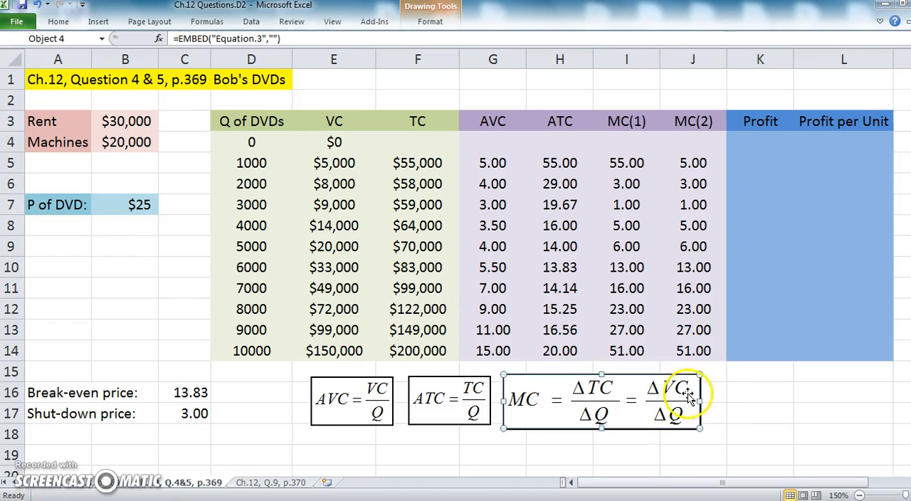
pyautogui.press('Escape')
# Insert a new Microsoft Equation 3.0 object at K16, below the Profit column
pyautogui.click(755, 392)
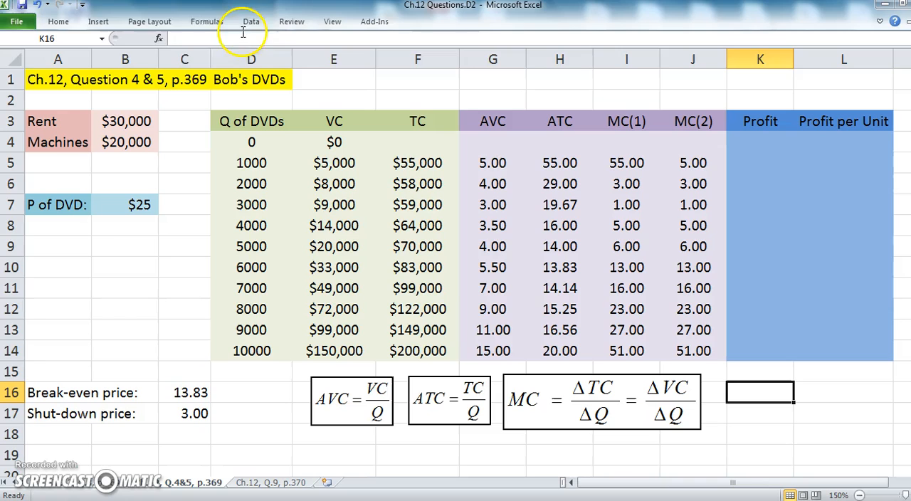
pyautogui.click(103, 22)
pyautogui.click(795, 51)
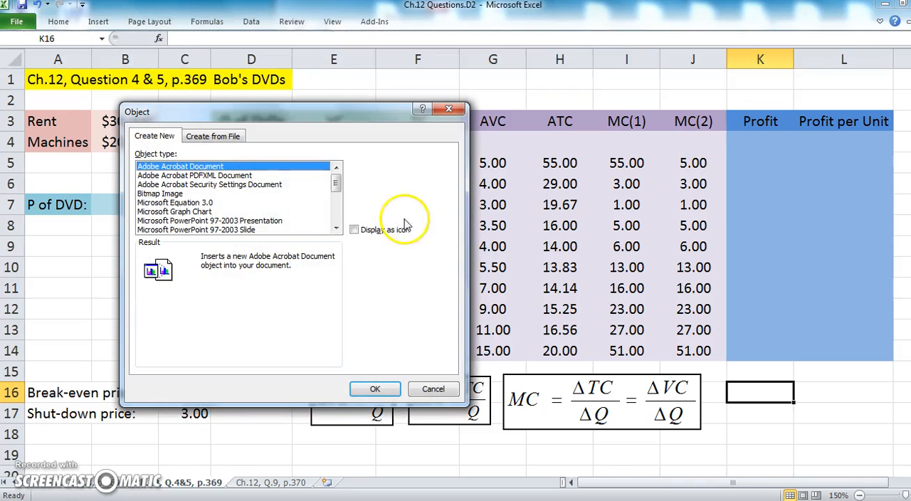
pyautogui.click(198, 202)
pyautogui.click(383, 396)
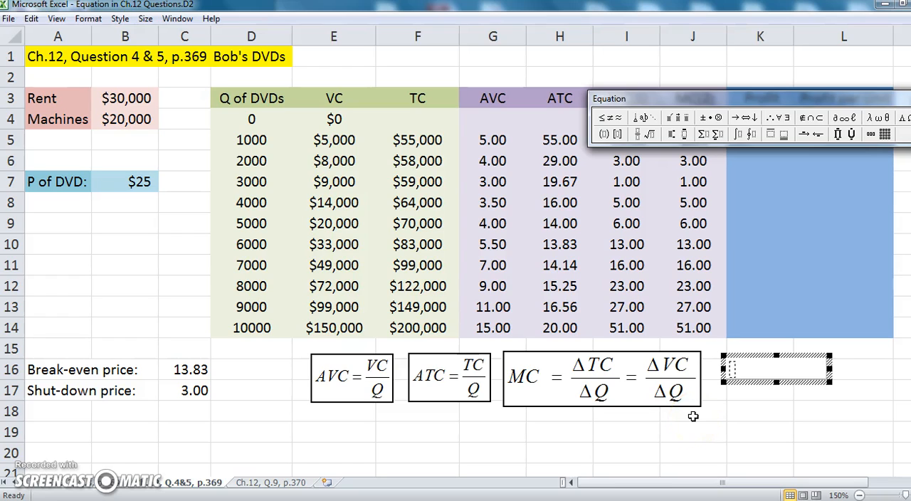
# Write π = TR − TC as the first line of the new equation and start a second line
pyautogui.click(904, 117)
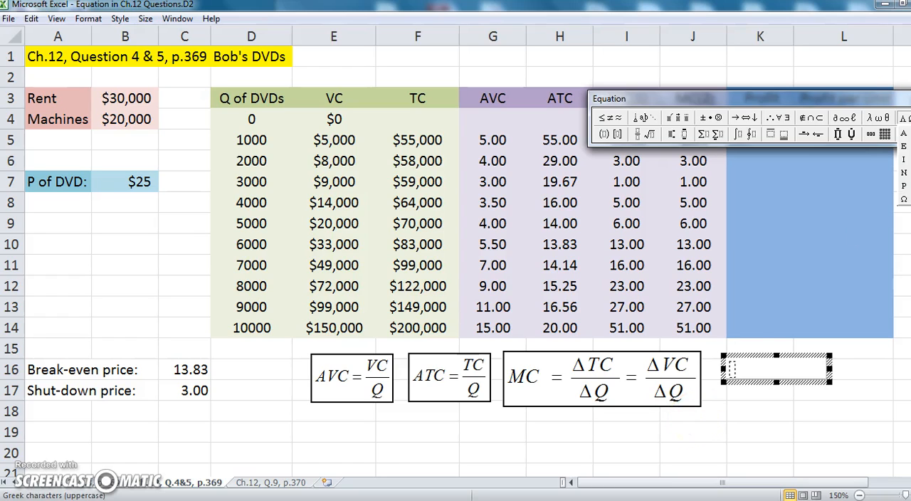
pyautogui.click(889, 118)
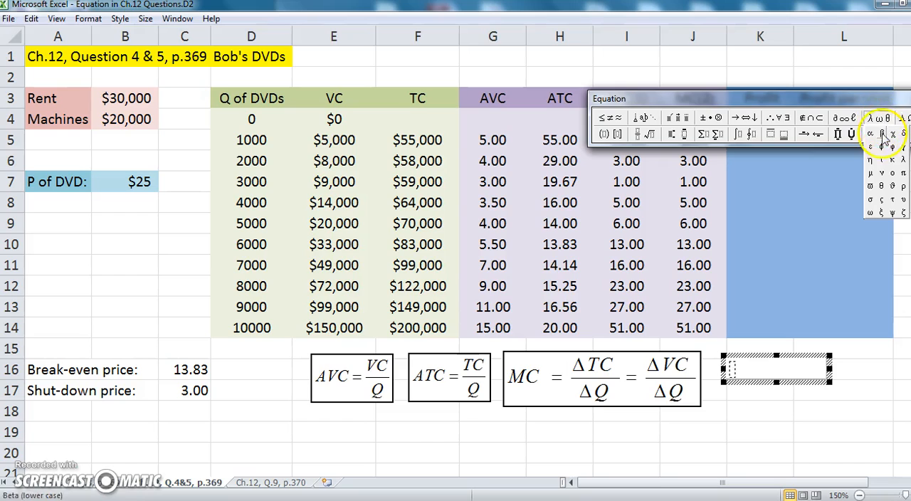
pyautogui.click(902, 173)
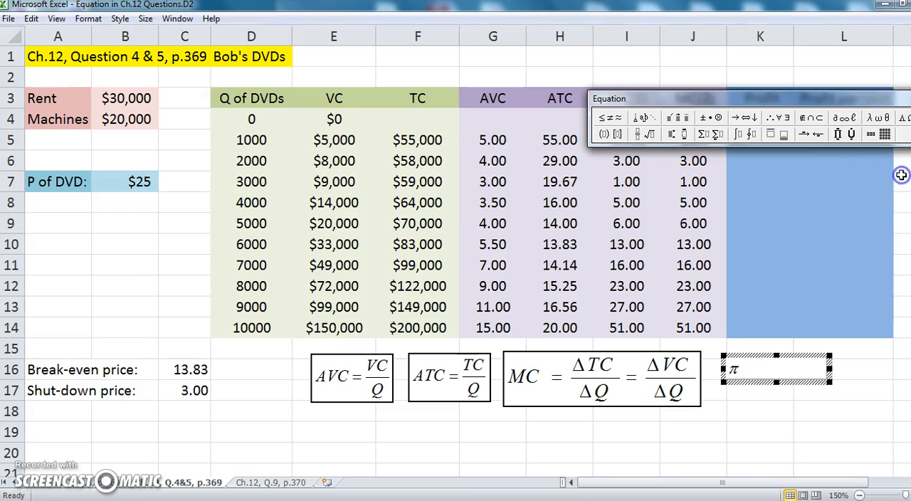
pyautogui.write('=TR-TC')
pyautogui.press('Return')
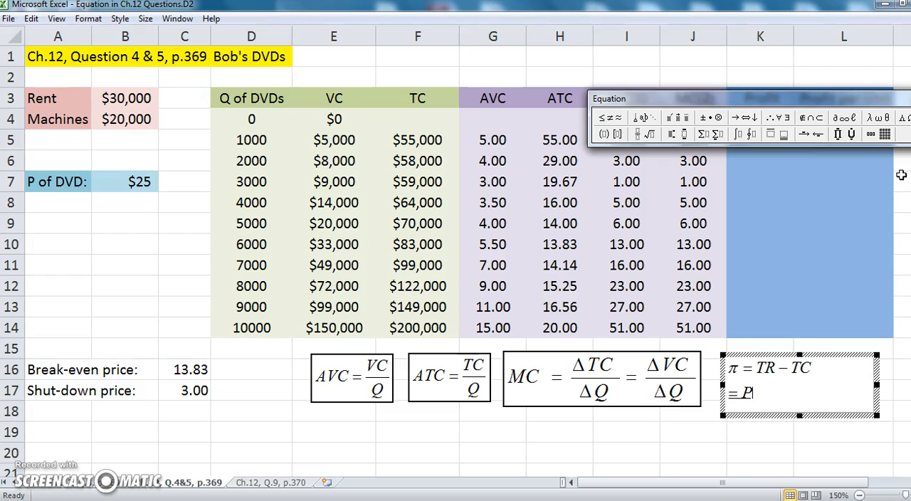
# Complete the second line as = P × Q − (FC + VC), align both lines at their equals signs, and close the equation editor
pyautogui.click(708, 118)
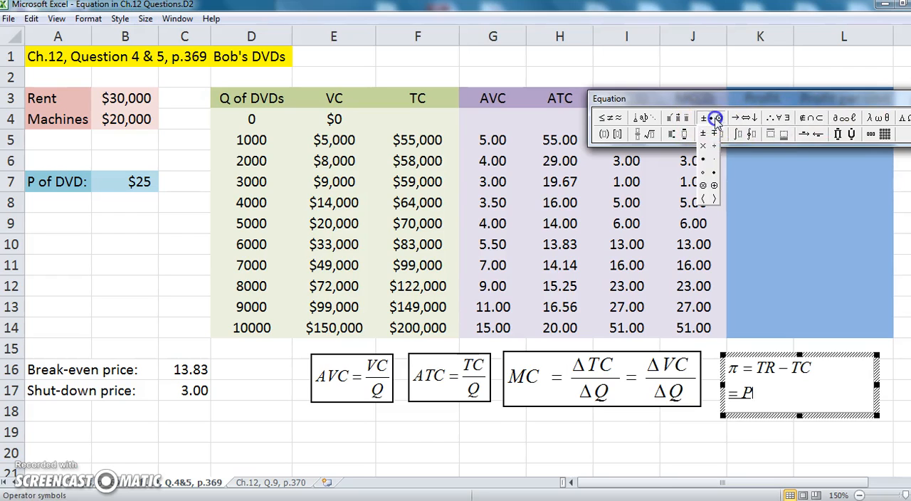
pyautogui.click(702, 152)
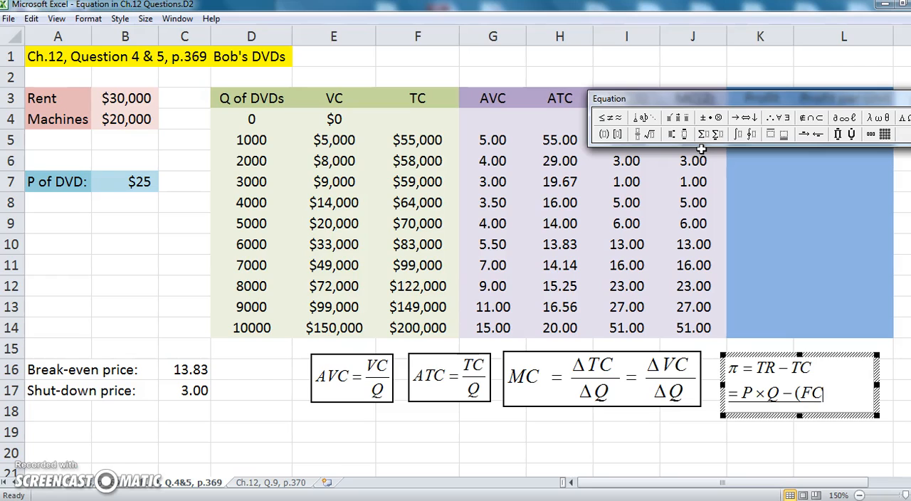
pyautogui.write('Q-(FC+VC')
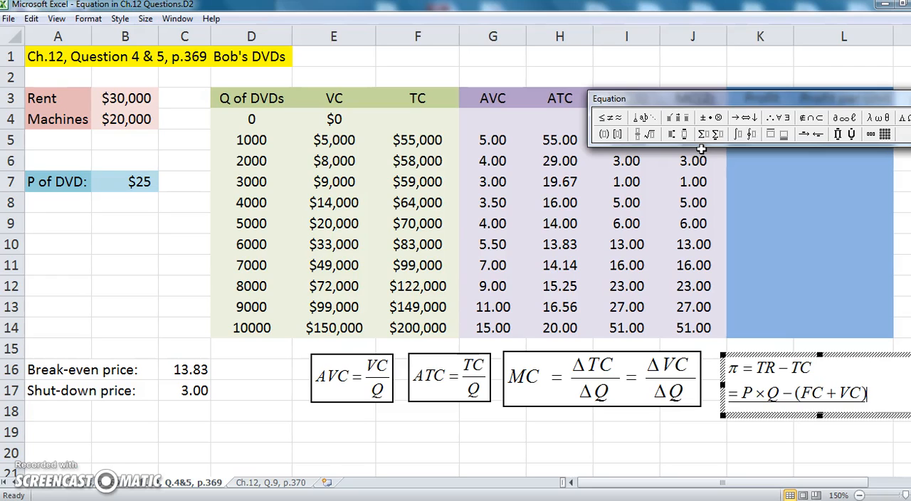
pyautogui.click(98, 24)
pyautogui.click(125, 71)
pyautogui.click(371, 253)
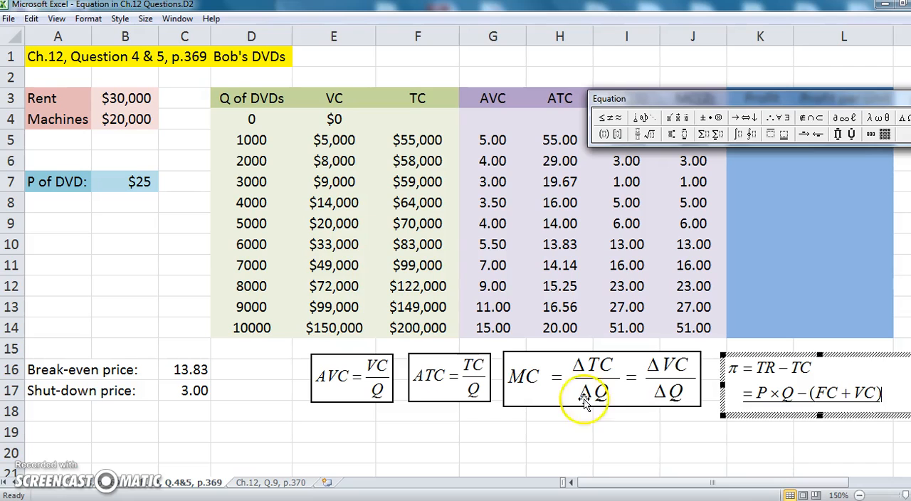
pyautogui.click(673, 457)
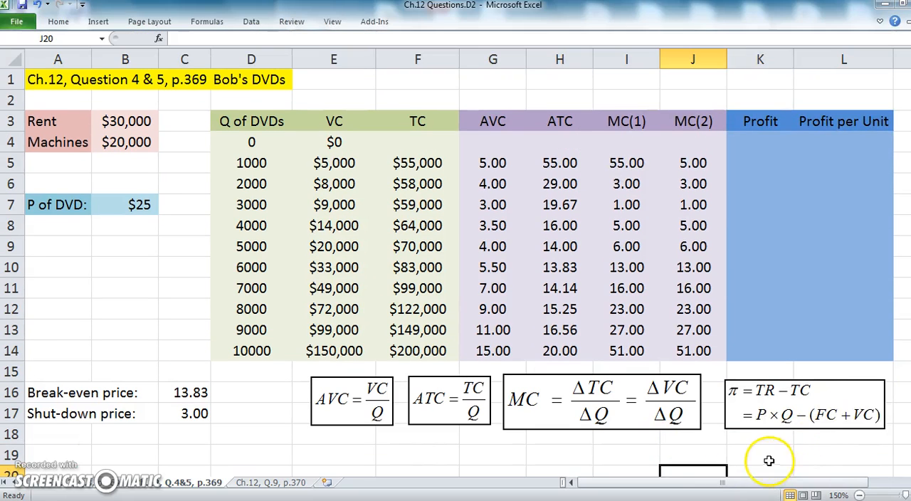
# Write the profit formula =B7*D5-F5 in K5, multiplying price by quantity and subtracting total cost
pyautogui.click(755, 156)
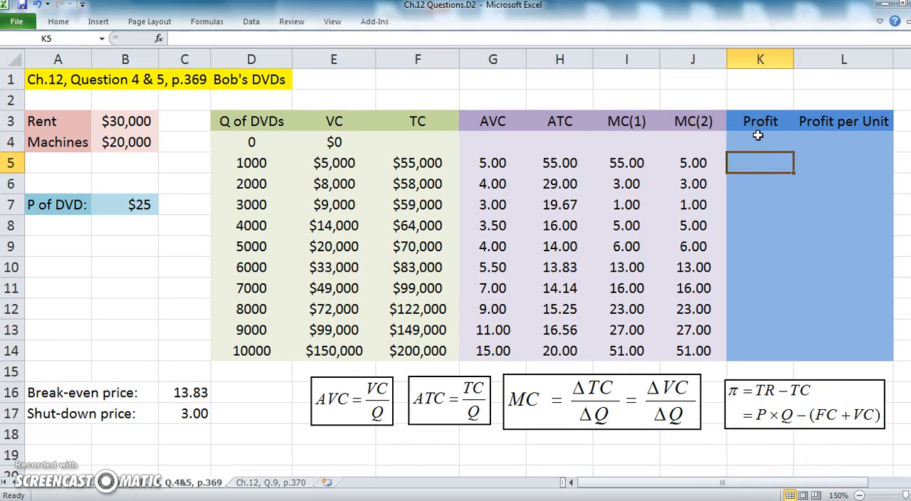
pyautogui.click(758, 151)
pyautogui.write('=')
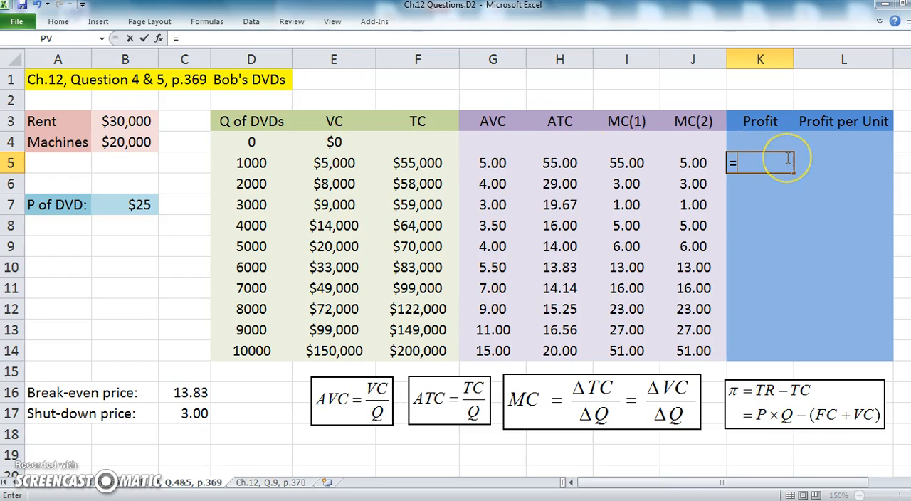
pyautogui.click(135, 204)
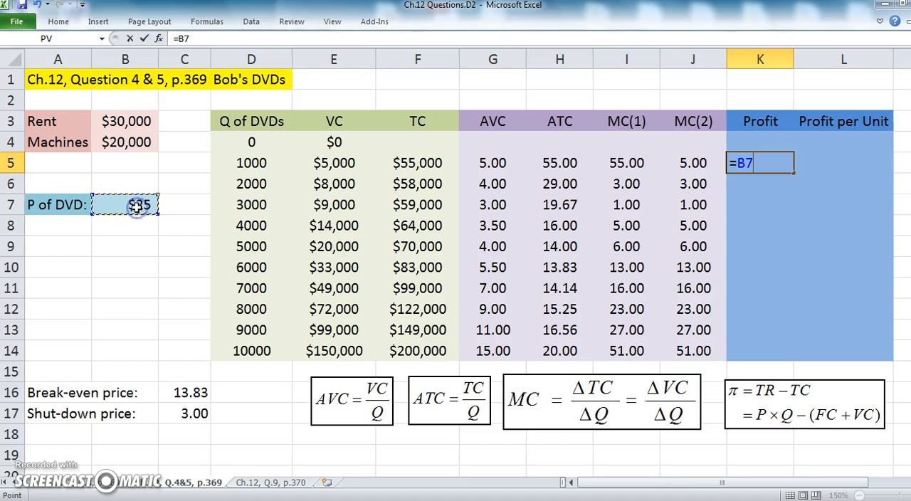
pyautogui.click(253, 163)
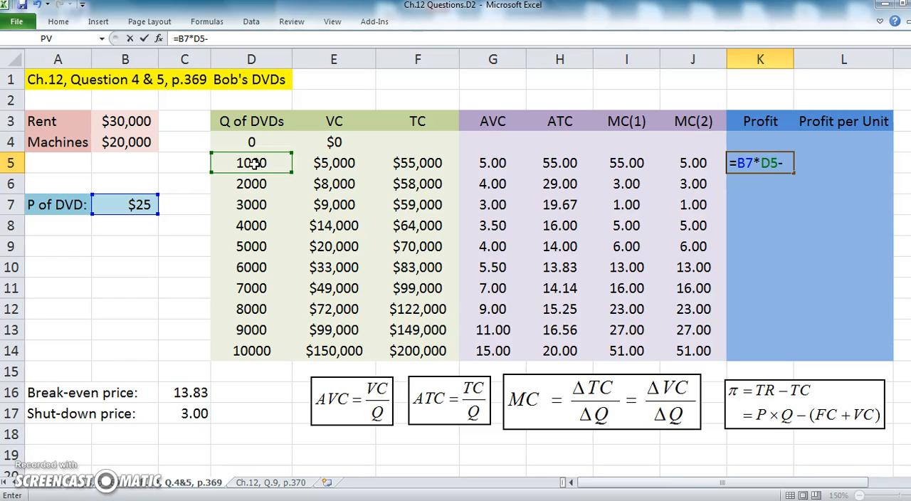
pyautogui.write('-(')
pyautogui.click(420, 163)
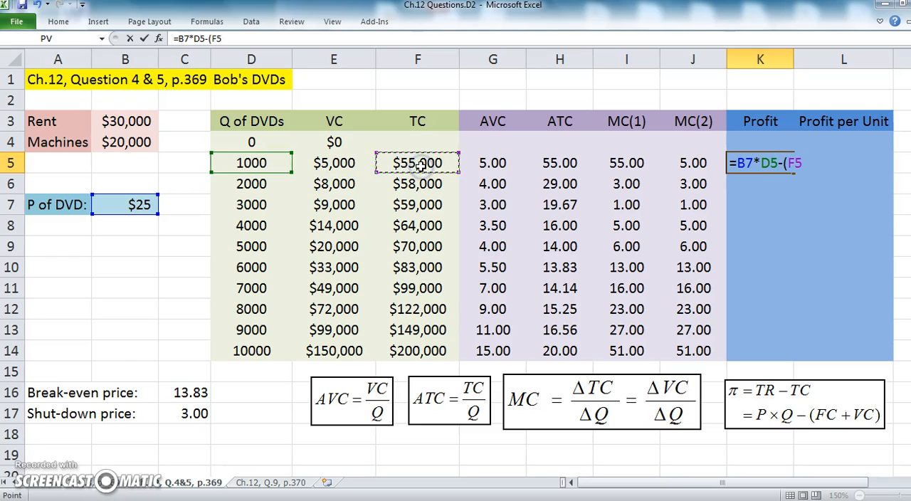
pyautogui.press('BackSpace')
pyautogui.press('BackSpace')
pyautogui.press('BackSpace')
pyautogui.click(420, 163)
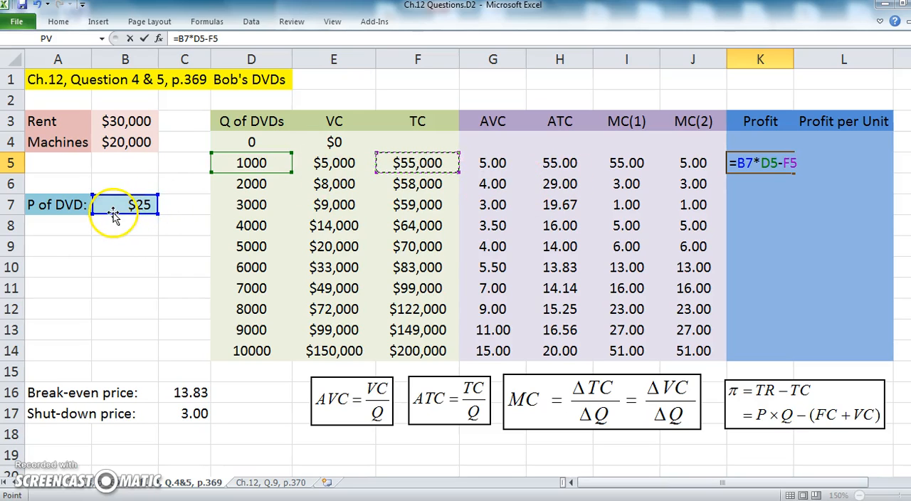
# Make the price reference absolute so K5 contains =$B$7*D5-F5, and check the entered formula
pyautogui.click(737, 163)
pyautogui.press('F4')
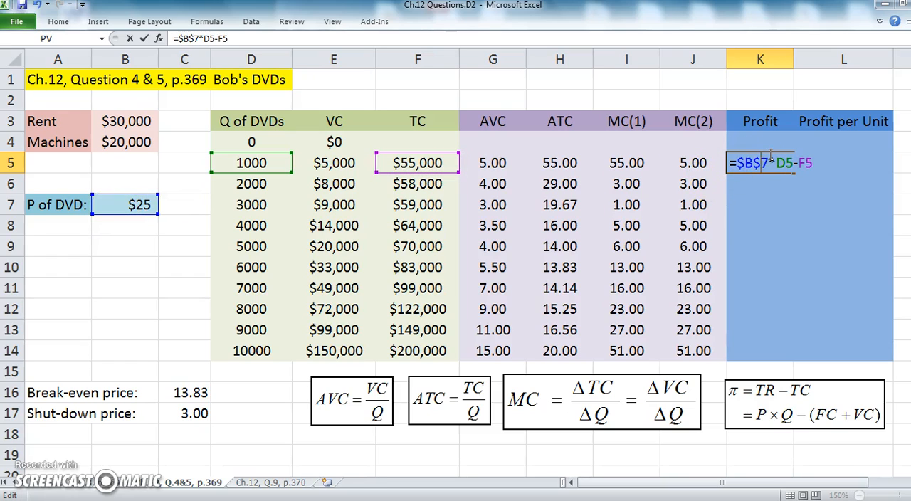
pyautogui.press('Return')
pyautogui.click(757, 165)
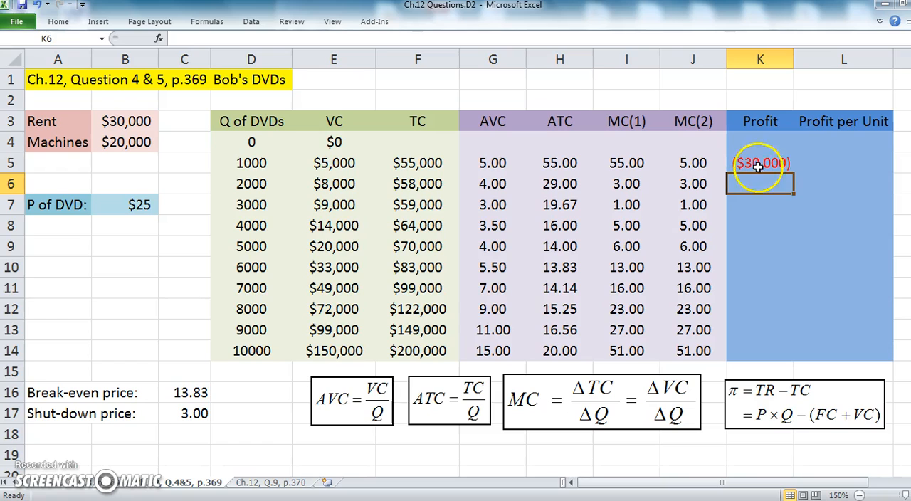
pyautogui.doubleClick(759, 165)
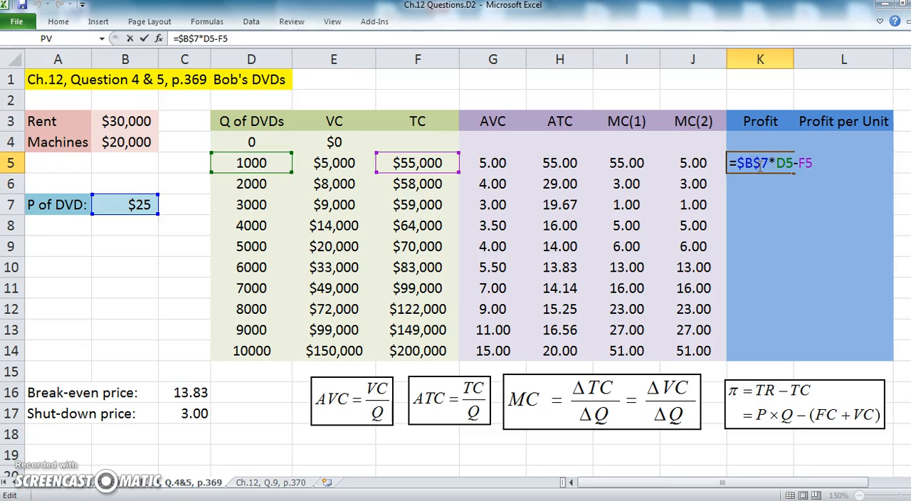
pyautogui.press('Return')
pyautogui.click(791, 163)
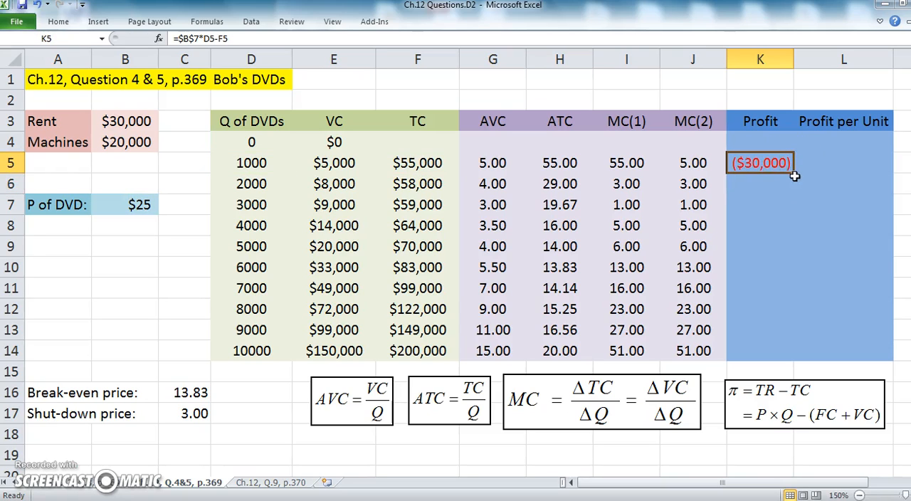
# Fill the profit formula from K5 down through K14 and check the cell references in K9 to K14
pyautogui.doubleClick(796, 172)
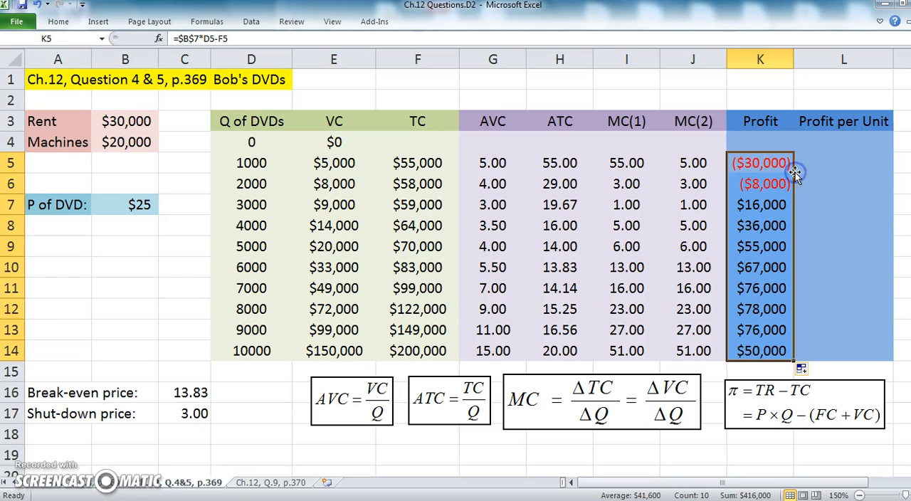
pyautogui.doubleClick(760, 246)
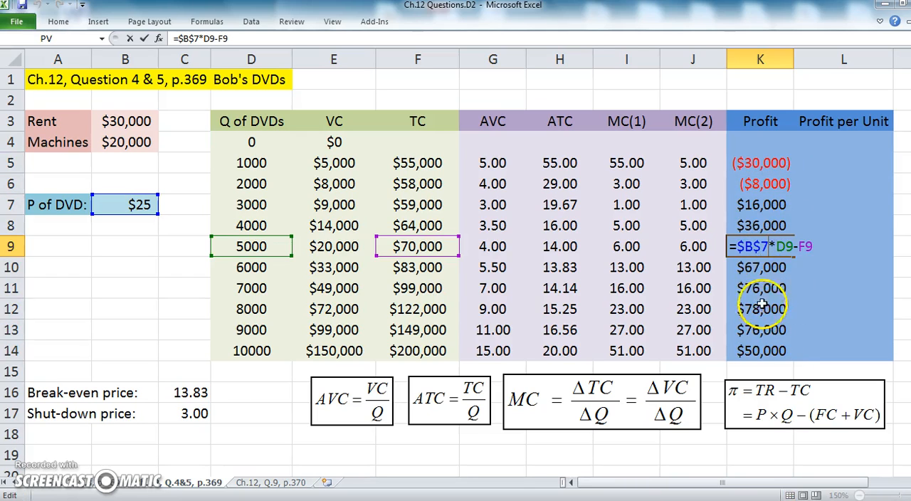
pyautogui.press('Return')
pyautogui.doubleClick(762, 268)
pyautogui.press('Return')
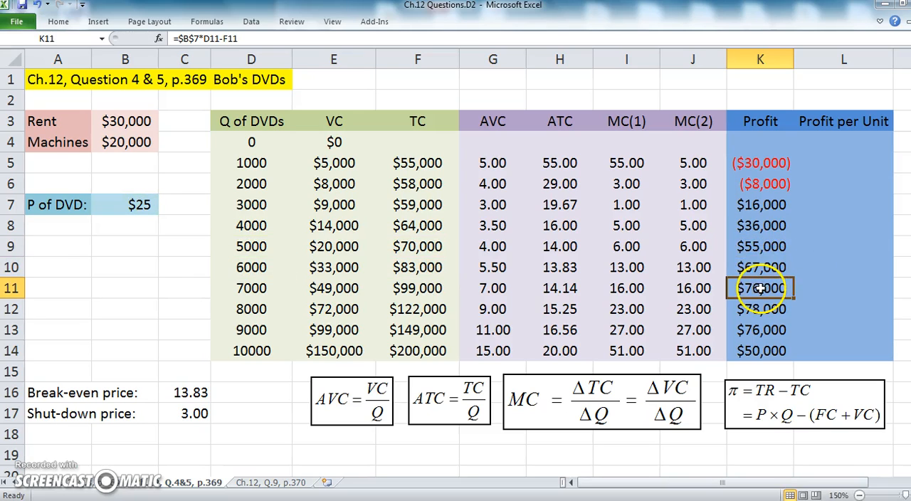
pyautogui.doubleClick(760, 289)
pyautogui.press('Return')
pyautogui.doubleClick(760, 309)
pyautogui.press('Return')
pyautogui.doubleClick(760, 330)
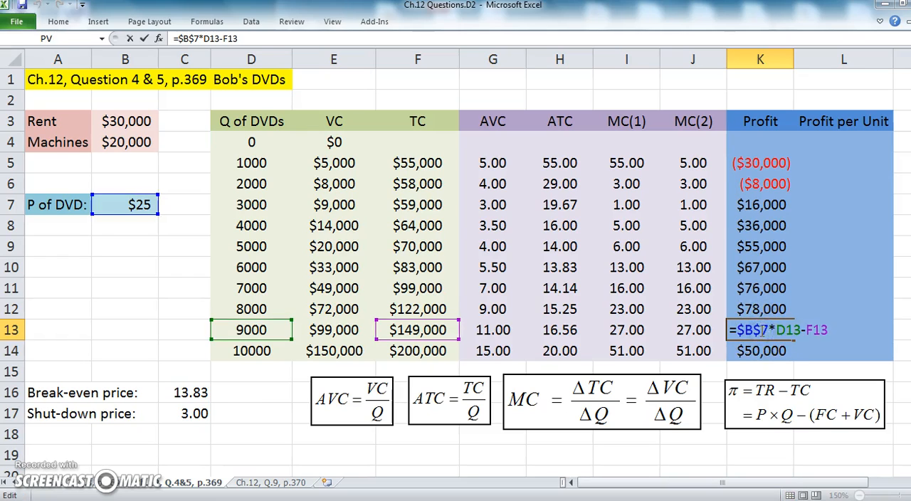
pyautogui.press('Return')
pyautogui.doubleClick(760, 351)
pyautogui.press('Return')
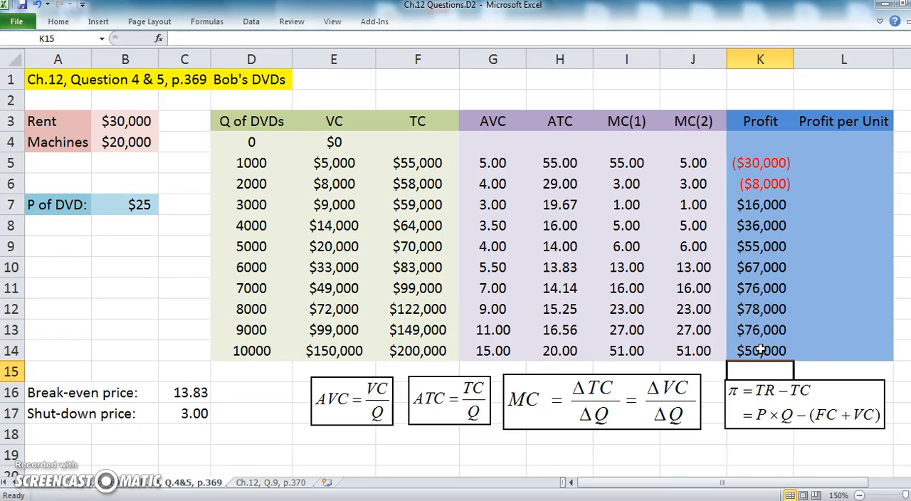
# Examine the copied profit formulas in K7 to K9, the profit at 8000 DVDs and the DVD price
pyautogui.doubleClick(767, 205)
pyautogui.press('Return')
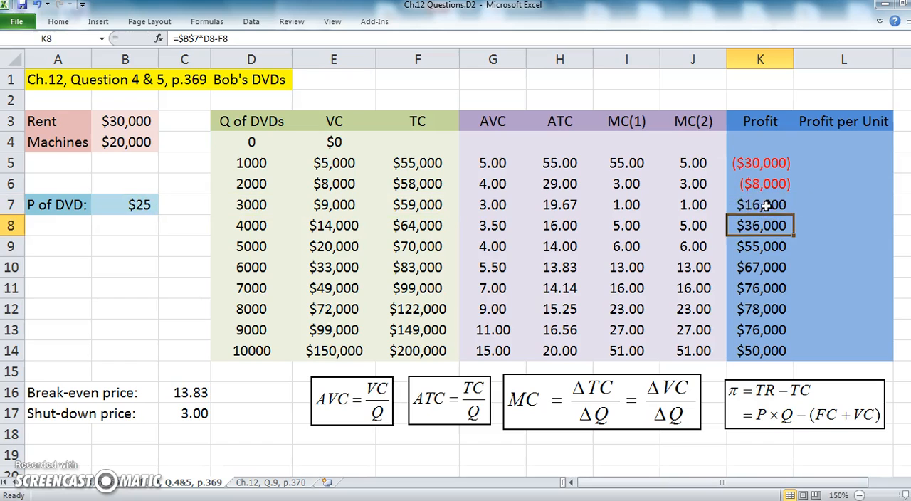
pyautogui.doubleClick(759, 226)
pyautogui.press('Return')
pyautogui.doubleClick(756, 248)
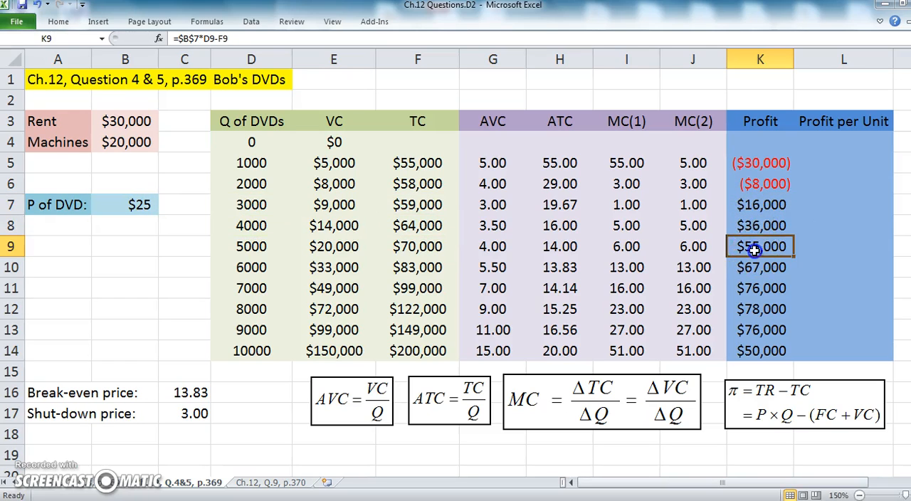
pyautogui.press('Return')
pyautogui.click(827, 225)
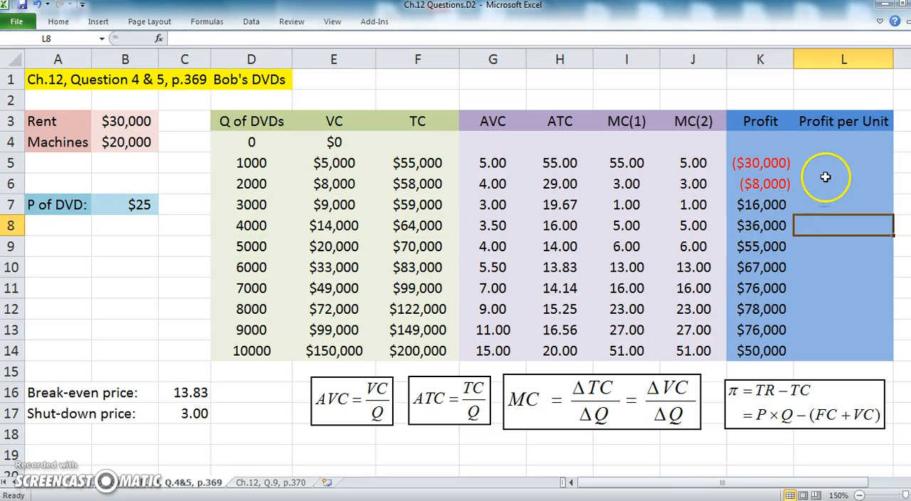
pyautogui.click(763, 309)
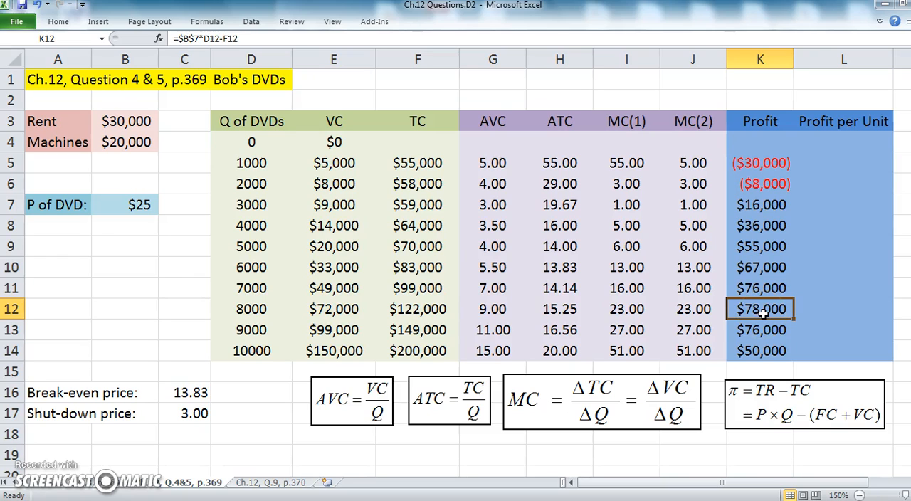
pyautogui.click(124, 204)
pyautogui.click(845, 162)
pyautogui.write('=')
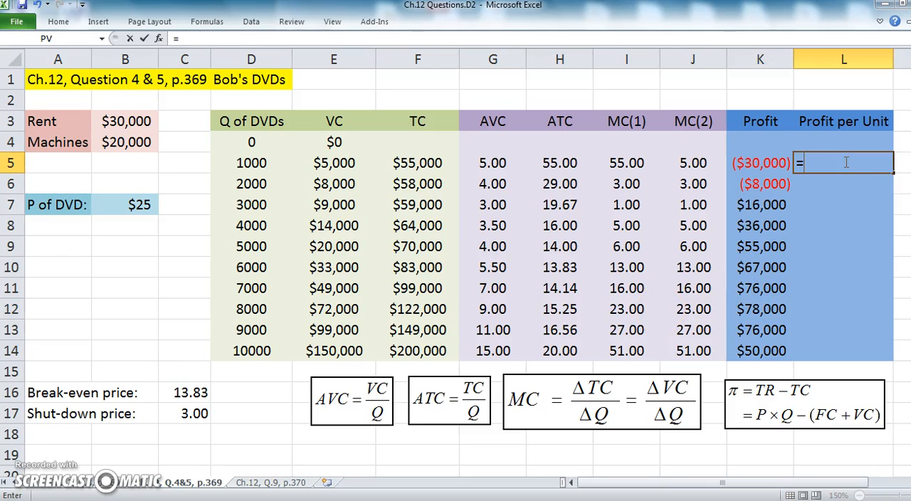
pyautogui.click(758, 164)
pyautogui.write('/')
pyautogui.click(254, 164)
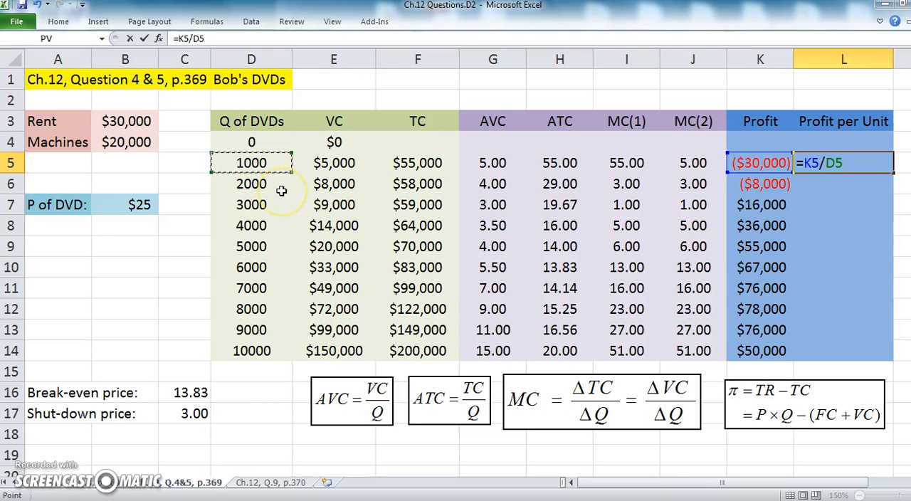
pyautogui.press('BackSpace')
pyautogui.press('BackSpace')
pyautogui.press('BackSpace')
pyautogui.press('BackSpace')
pyautogui.press('BackSpace')
# Write the profit-per-unit formula =(B7-H5) in L5, subtracting average total cost from the DVD price
pyautogui.write('(')
pyautogui.click(134, 204)
pyautogui.write('-')
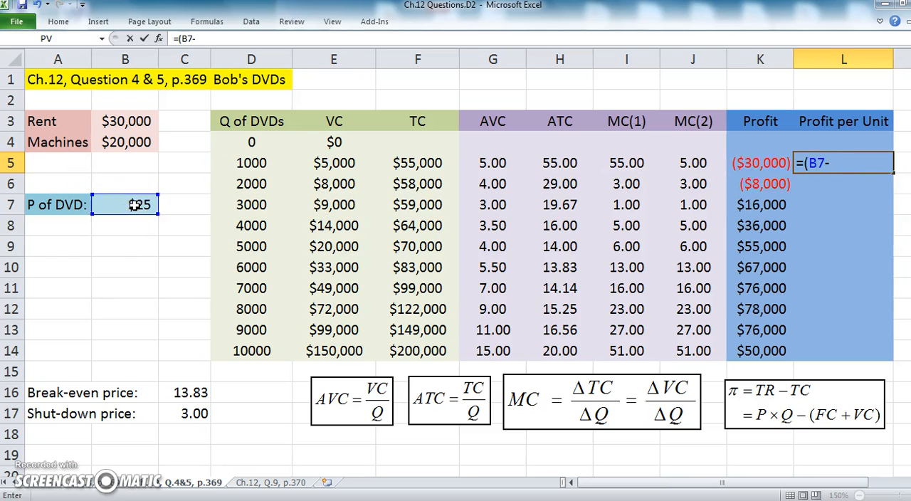
pyautogui.click(561, 161)
pyautogui.write(')')
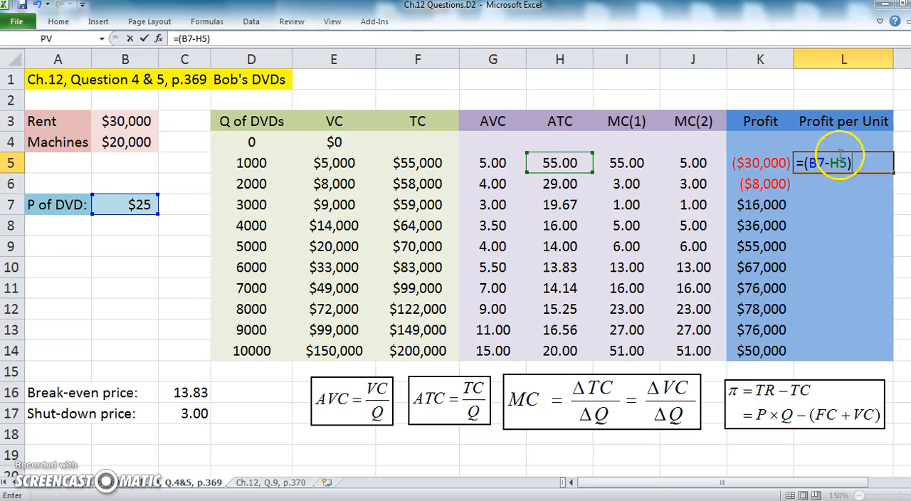
# Make the price reference absolute so L5 contains =($B$7-H5), and fill the formula down through L14
pyautogui.write('$')
pyautogui.press('Right')
pyautogui.write('$')
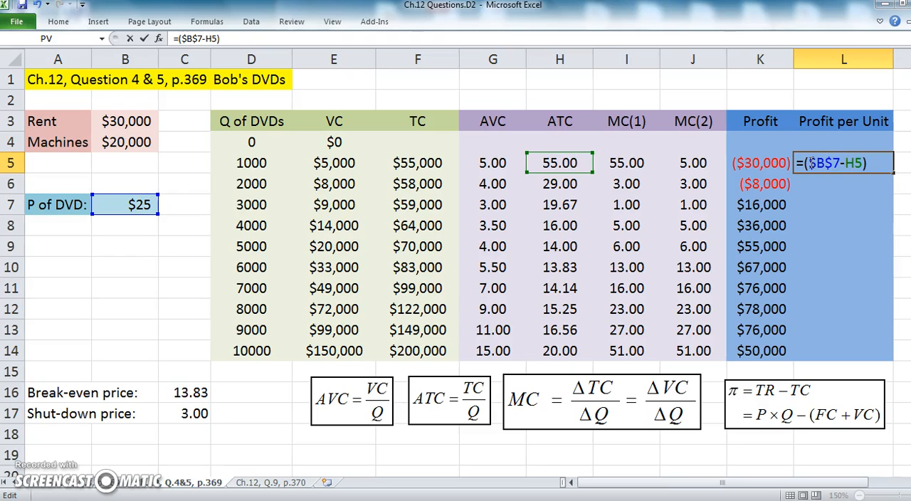
pyautogui.press('Return')
pyautogui.click(812, 163)
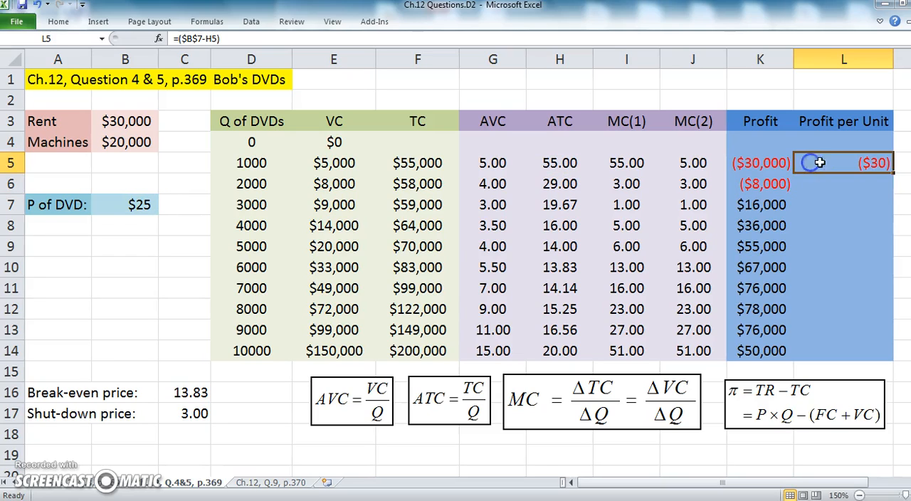
pyautogui.doubleClick(894, 173)
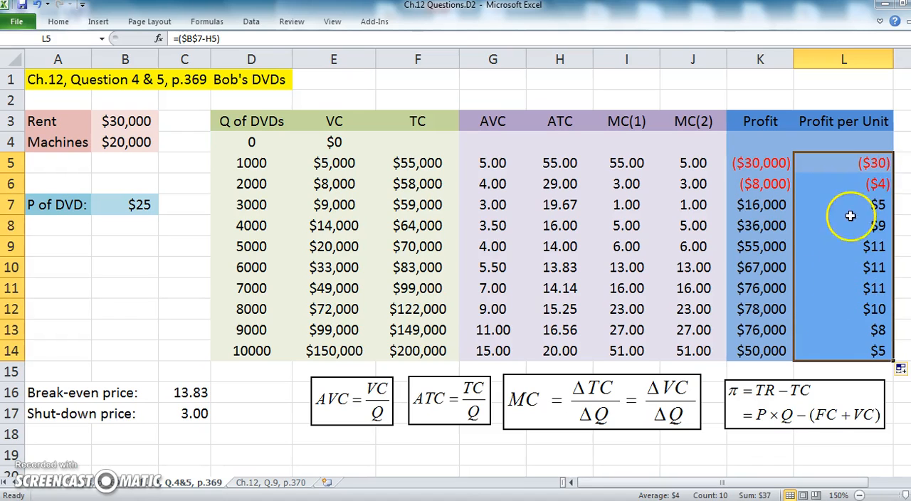
# Format the profit and profit-per-unit values in K5:L14 as Number with 1 decimal place
pyautogui.moveTo(758, 165); pyautogui.dragTo(829, 348)
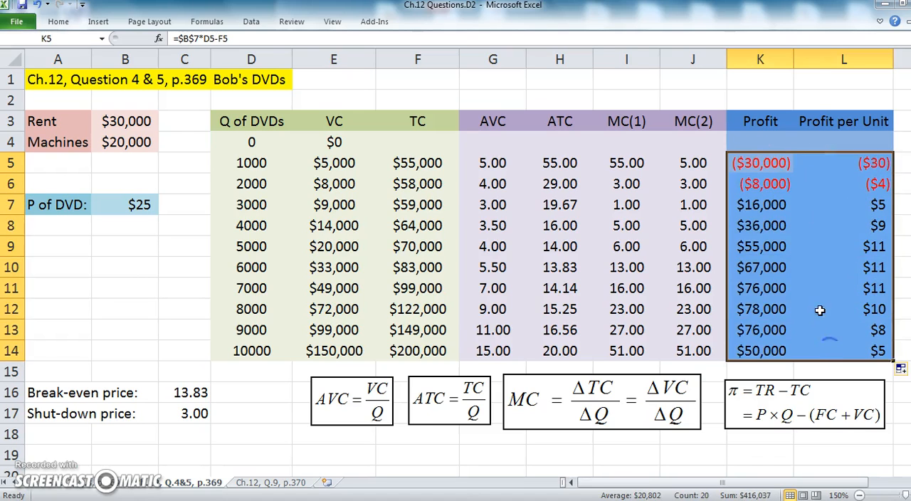
pyautogui.rightClick(820, 310)
pyautogui.click(804, 346)
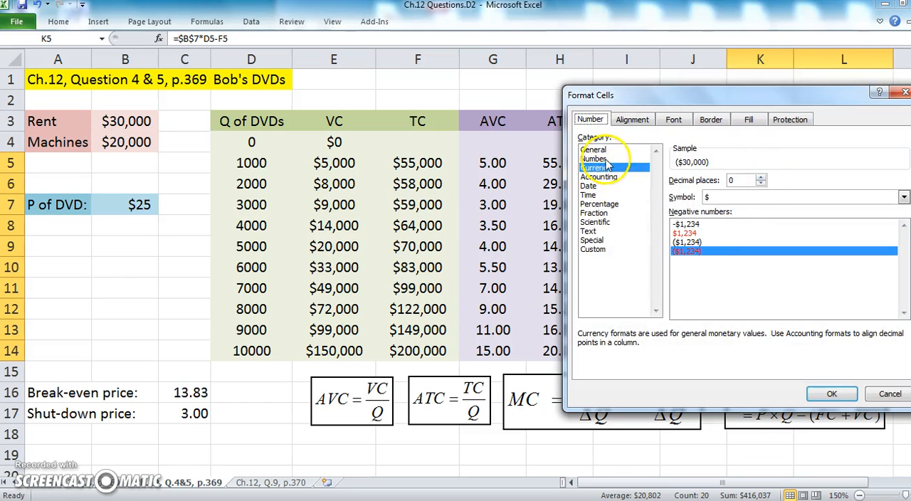
pyautogui.click(602, 159)
pyautogui.click(761, 177)
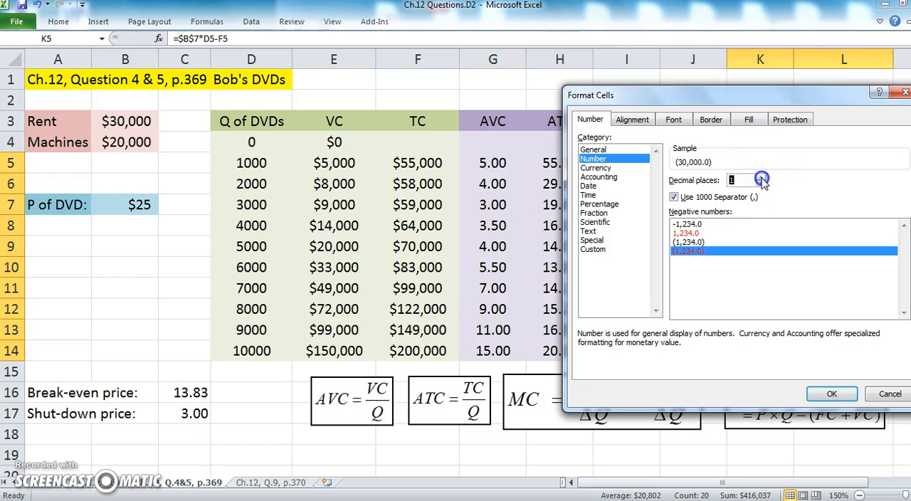
pyautogui.click(830, 393)
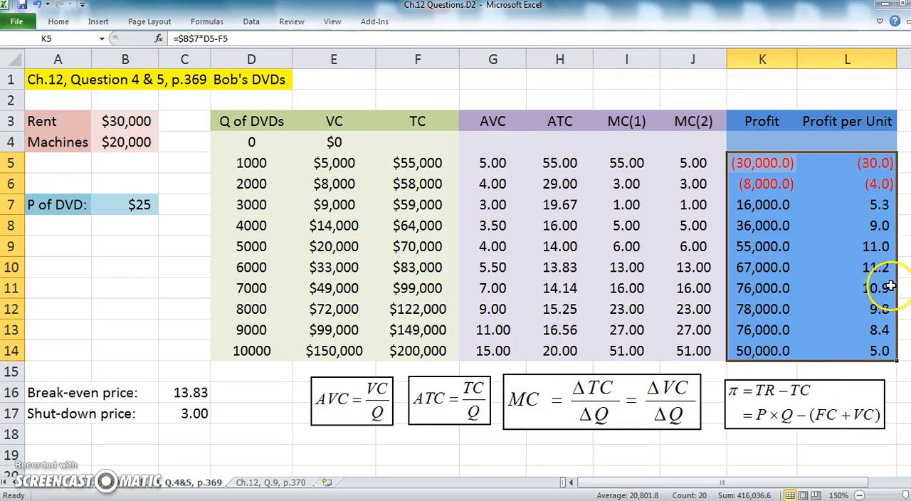
# Compare the quantity that gives the highest profit per unit with the quantity that gives the highest total profit
pyautogui.click(880, 248)
pyautogui.click(876, 268)
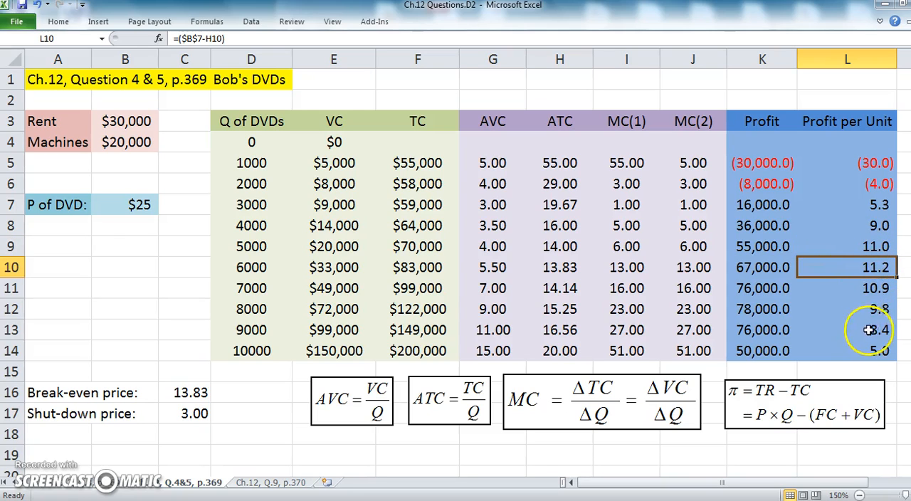
pyautogui.click(242, 269)
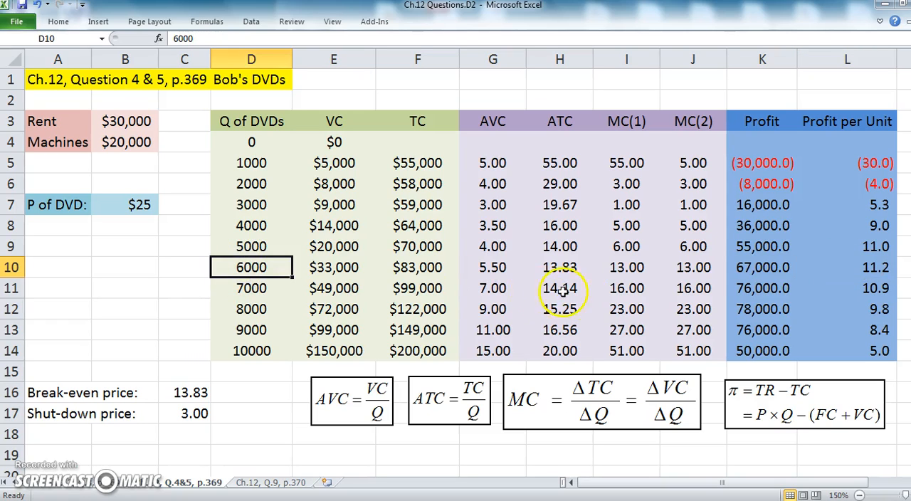
pyautogui.click(766, 310)
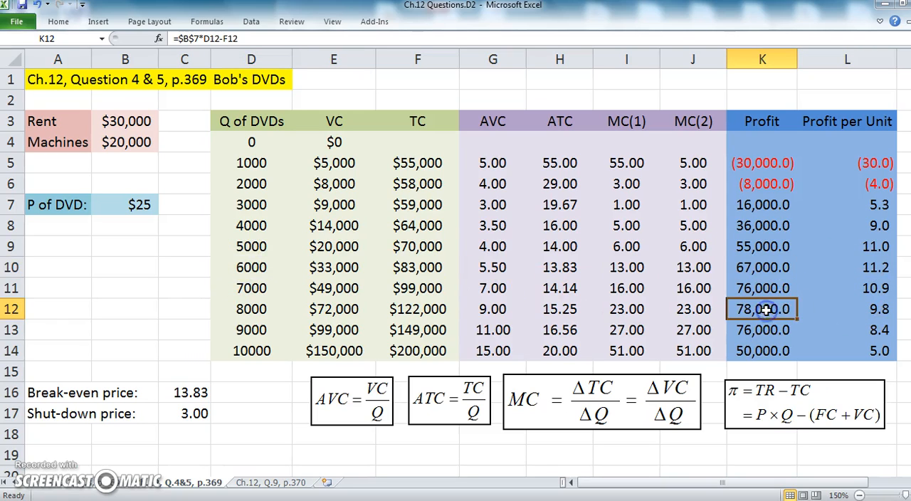
pyautogui.click(224, 309)
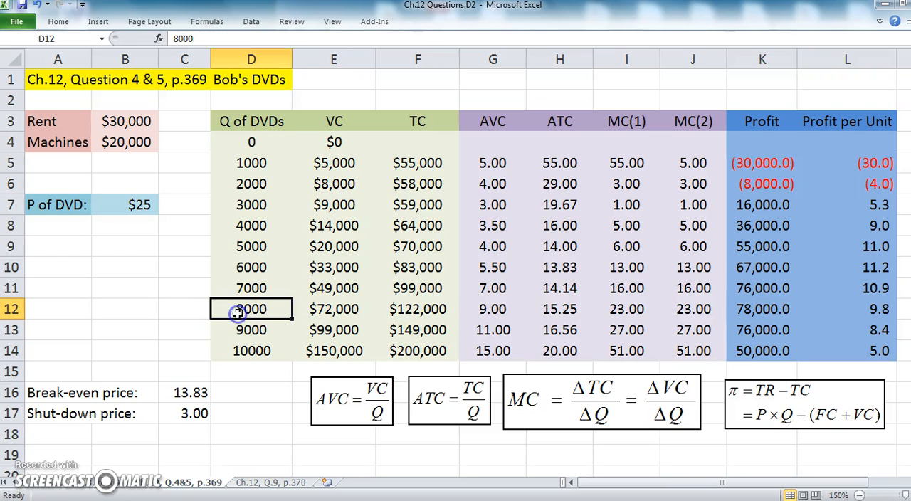
pyautogui.click(767, 309)
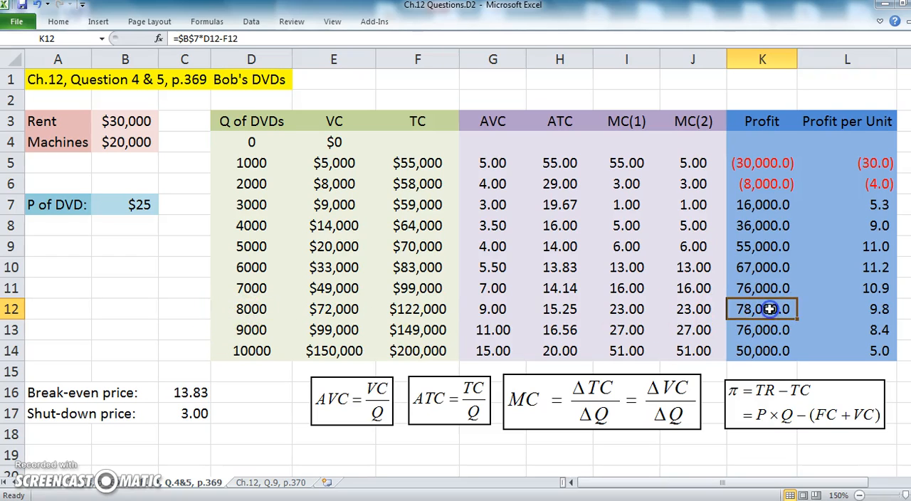
pyautogui.click(86, 266)
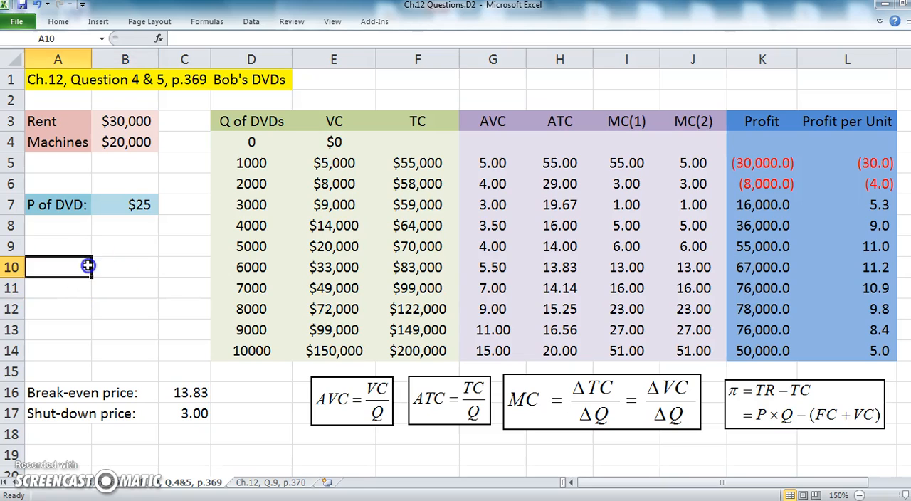
pyautogui.click(124, 270)
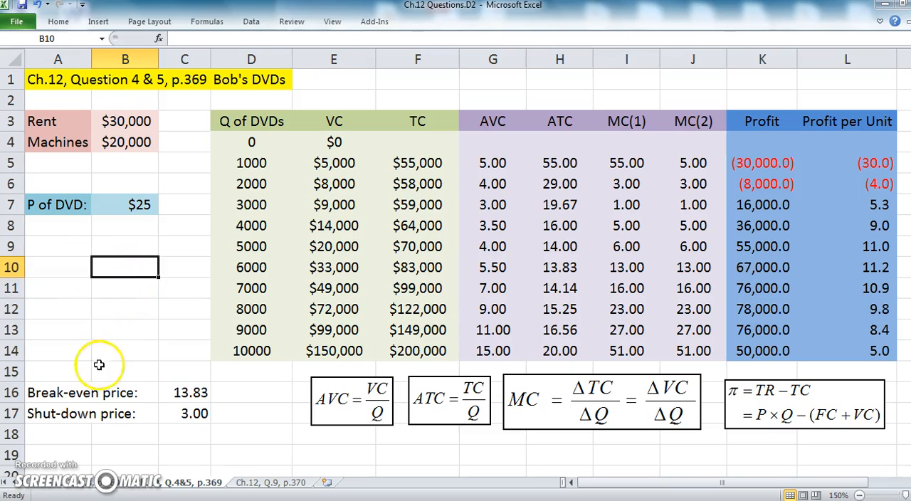